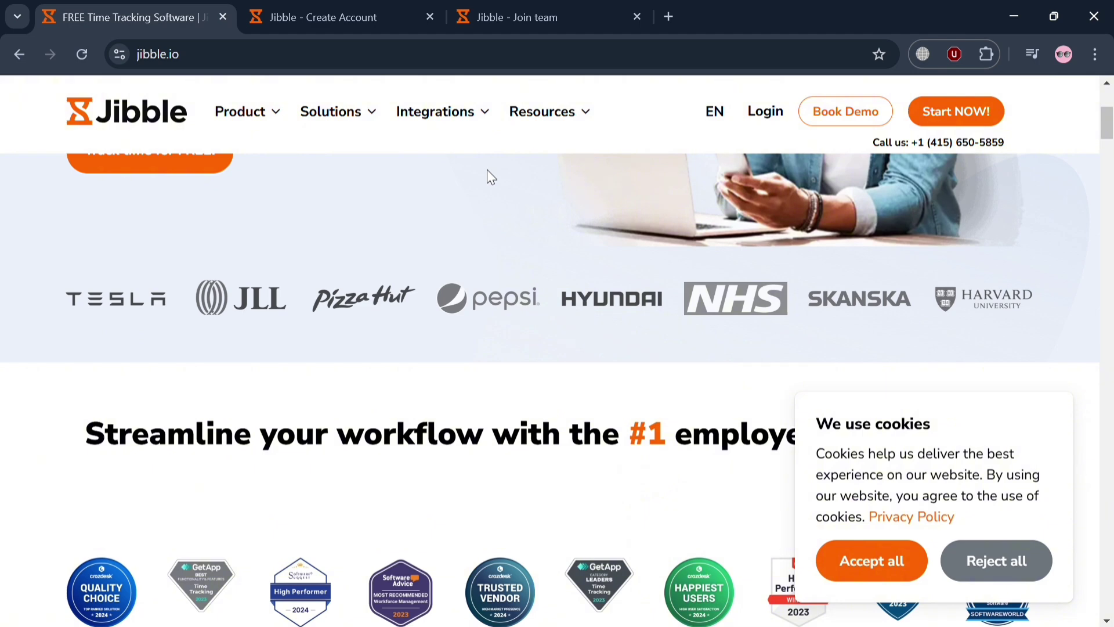
# Dismiss the jibble.io cookie notice by accepting all cookies
pyautogui.scroll(5, 487, 170)
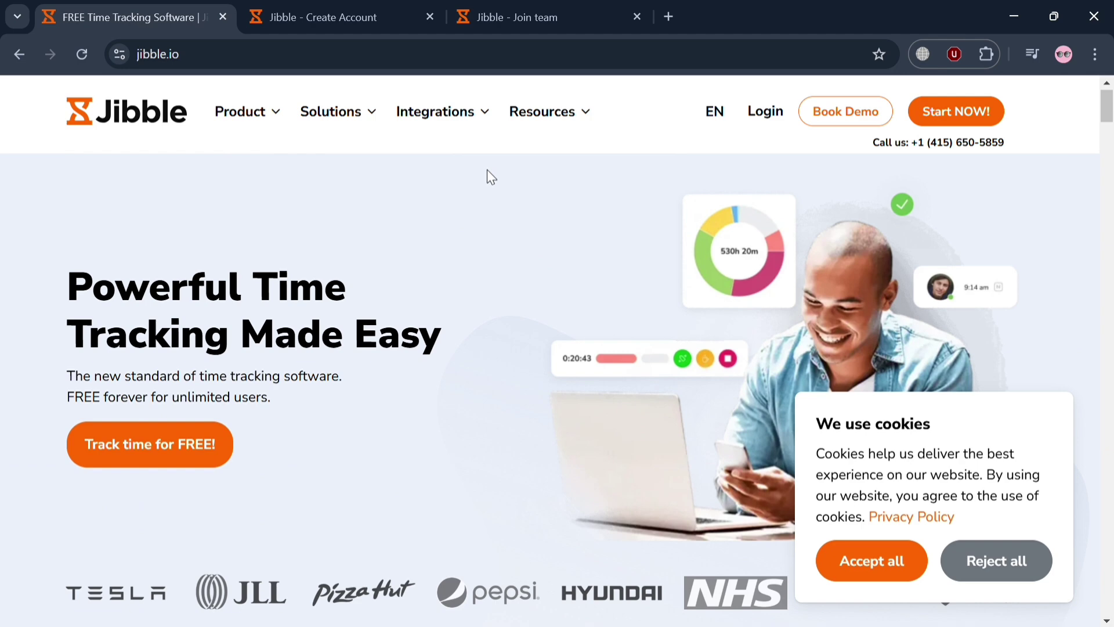
pyautogui.scroll(-1, 487, 171)
pyautogui.scroll(1, 488, 171)
pyautogui.click(893, 573)
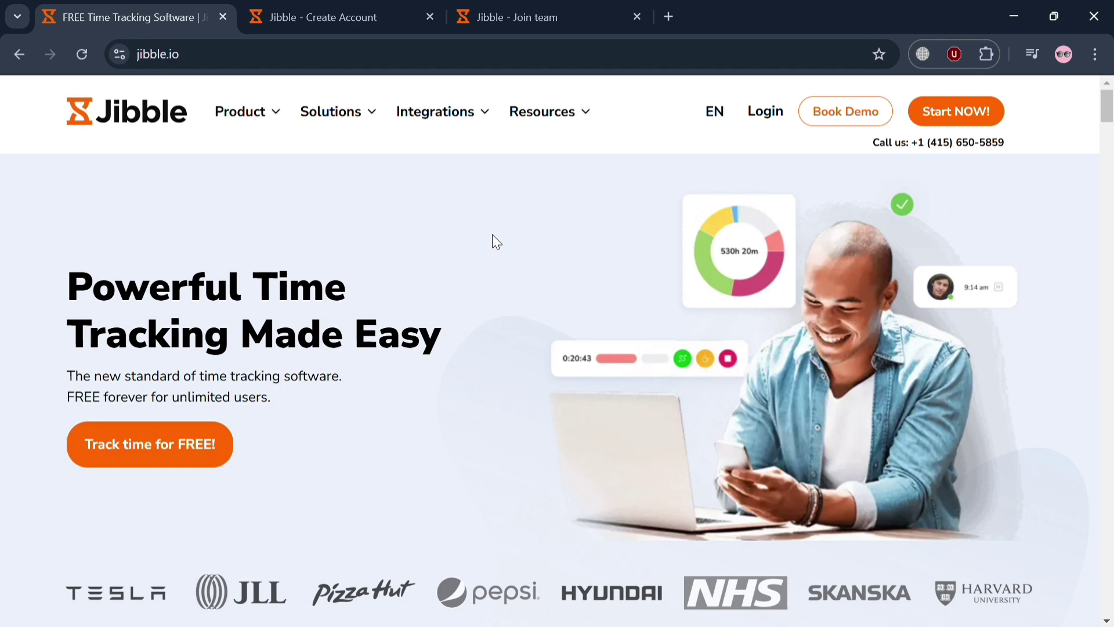
pyautogui.scroll(-15, 492, 235)
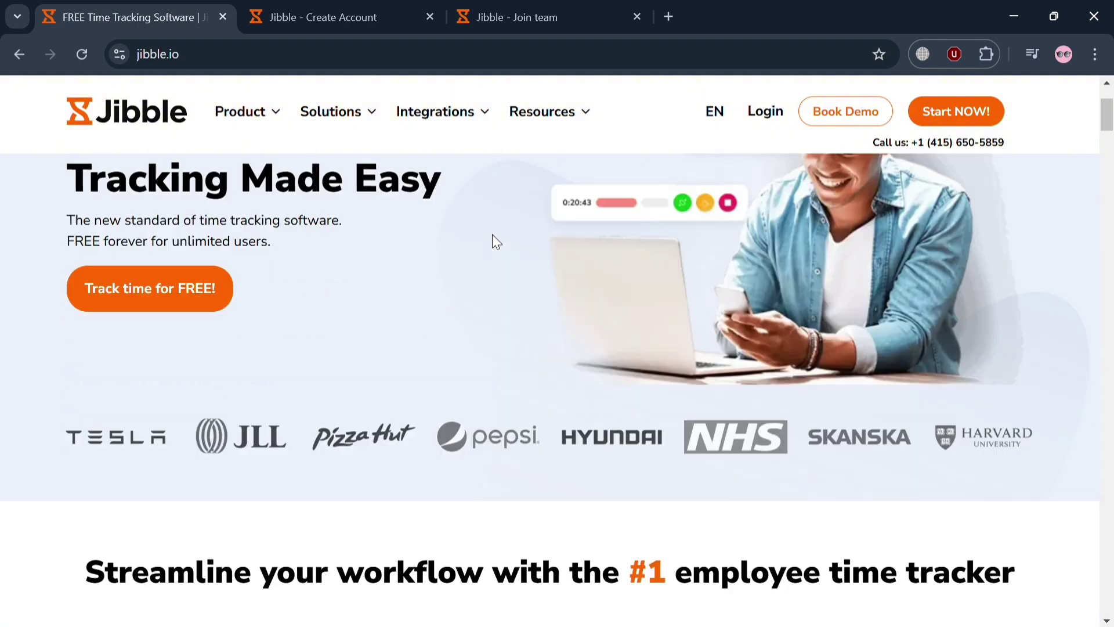
pyautogui.scroll(-15, 492, 234)
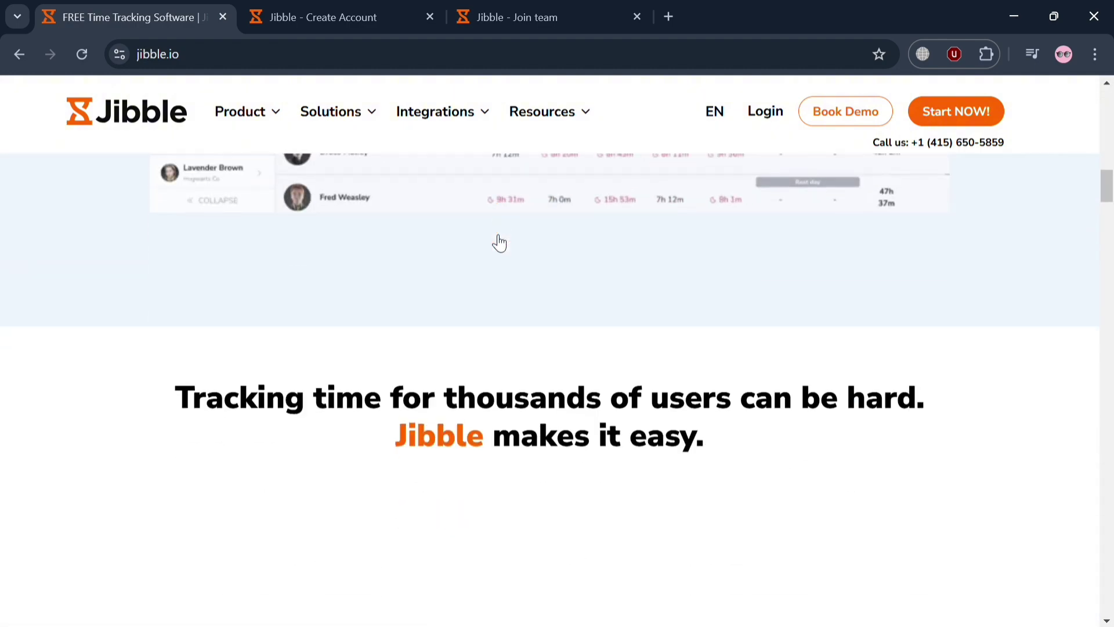
pyautogui.scroll(-15, 496, 241)
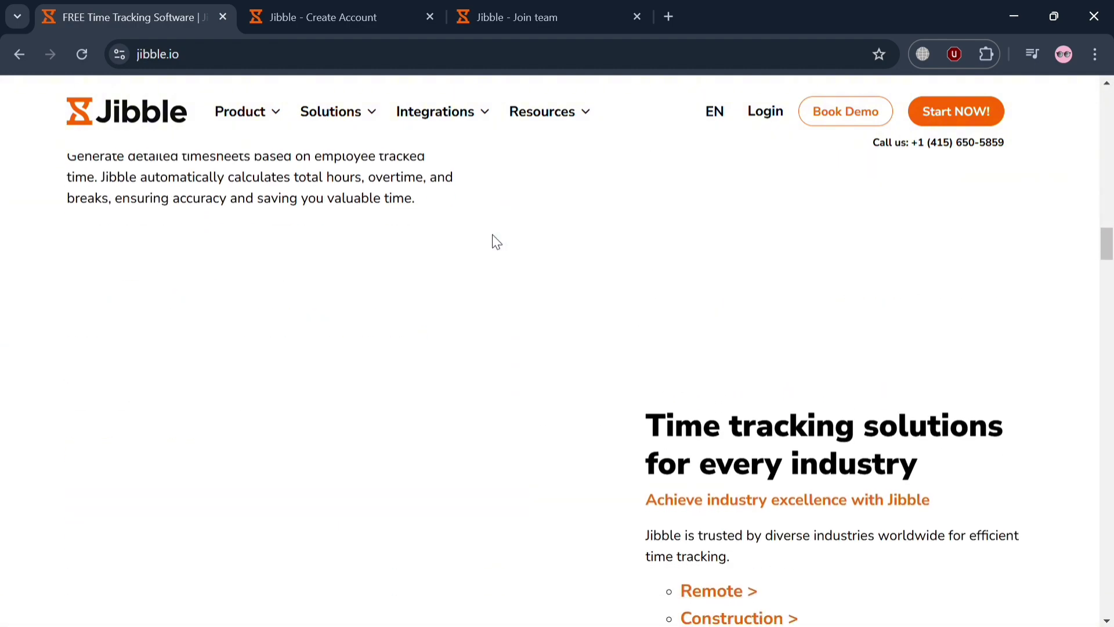
pyautogui.scroll(-15, 496, 241)
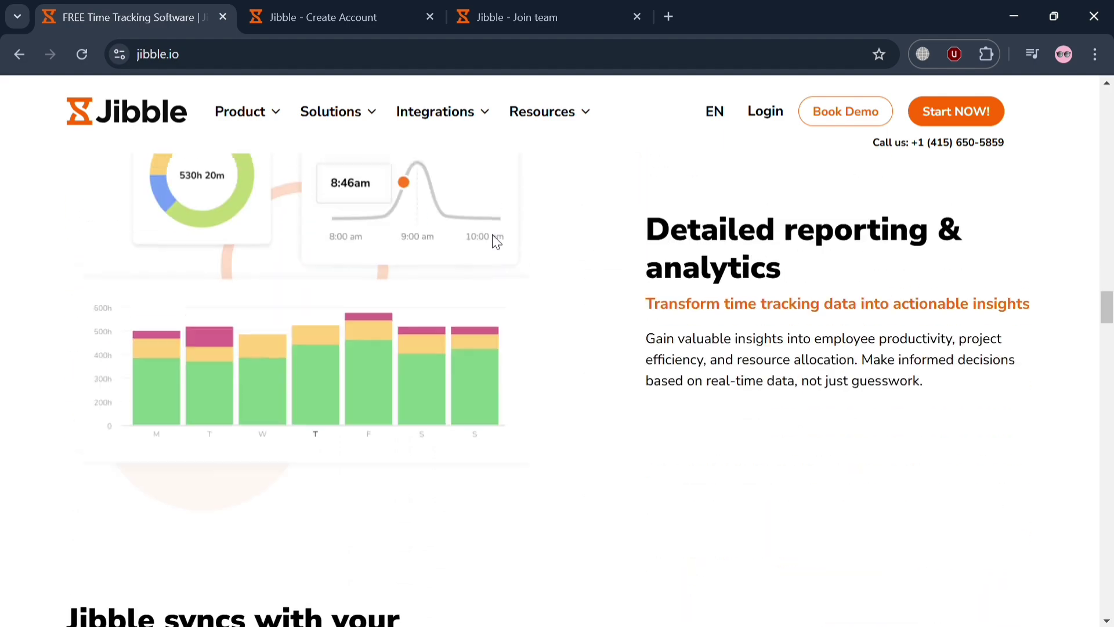
pyautogui.scroll(-15, 497, 240)
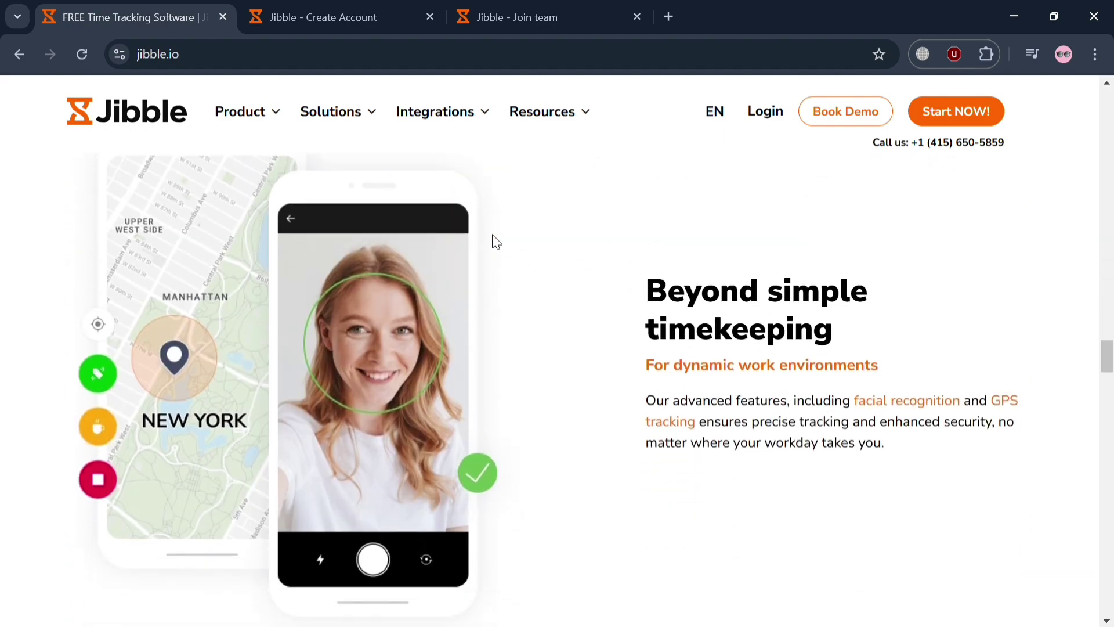
pyautogui.scroll(-15, 496, 241)
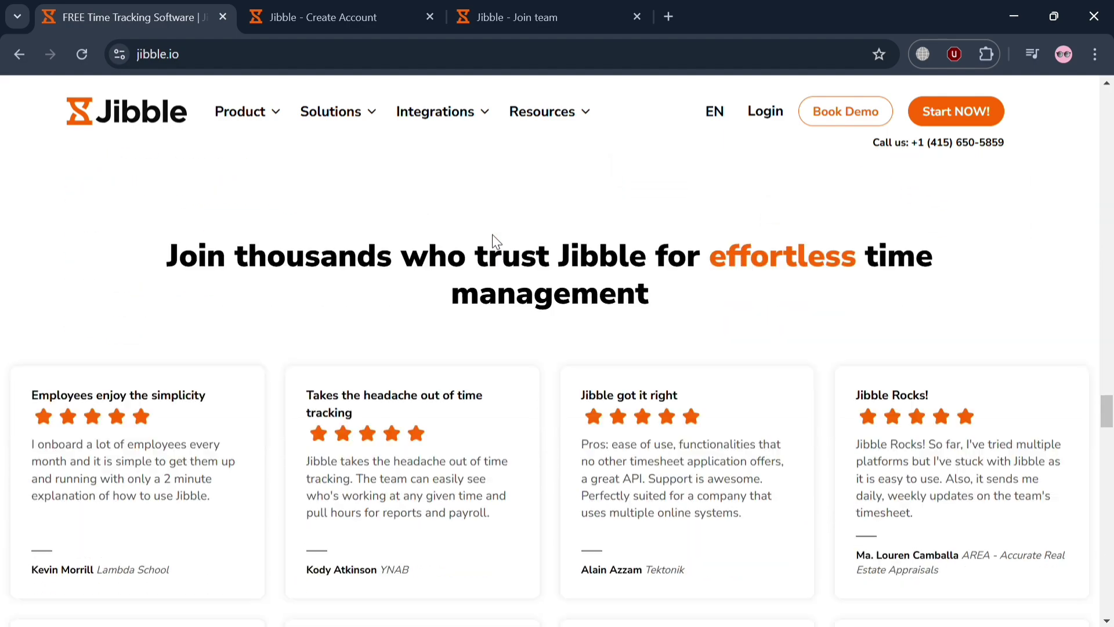
pyautogui.scroll(-15, 496, 241)
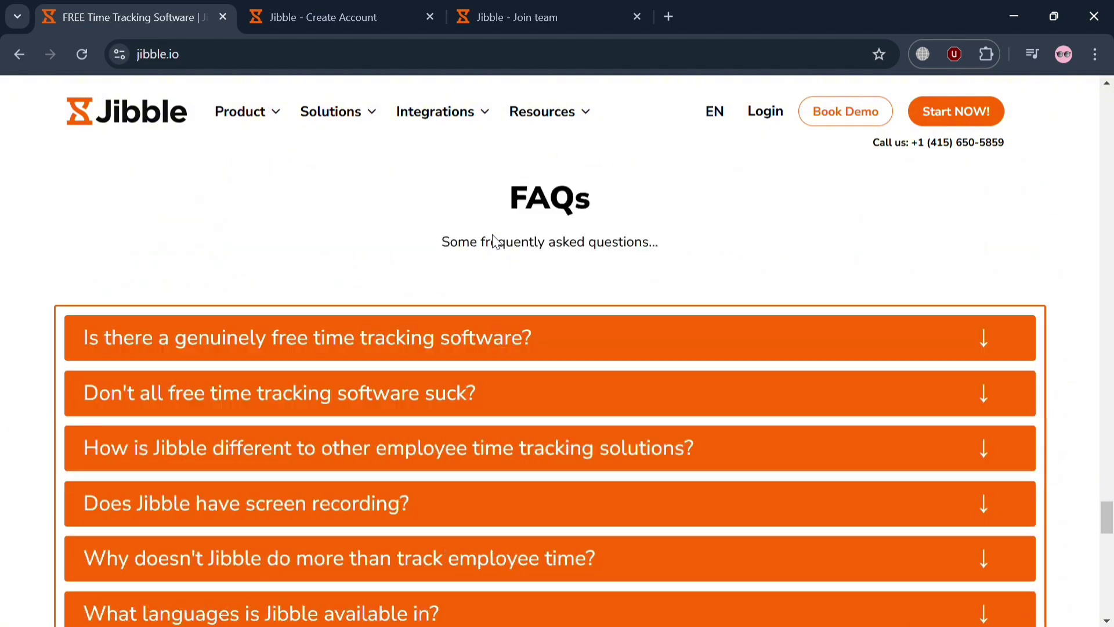
pyautogui.scroll(20, 492, 237)
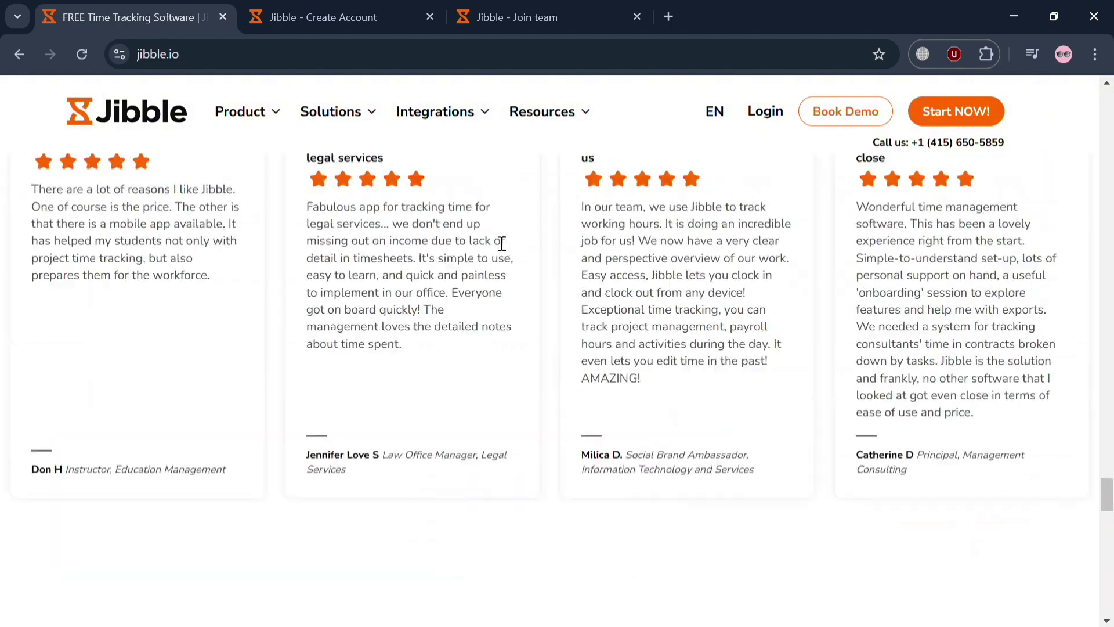
pyautogui.scroll(10, 496, 240)
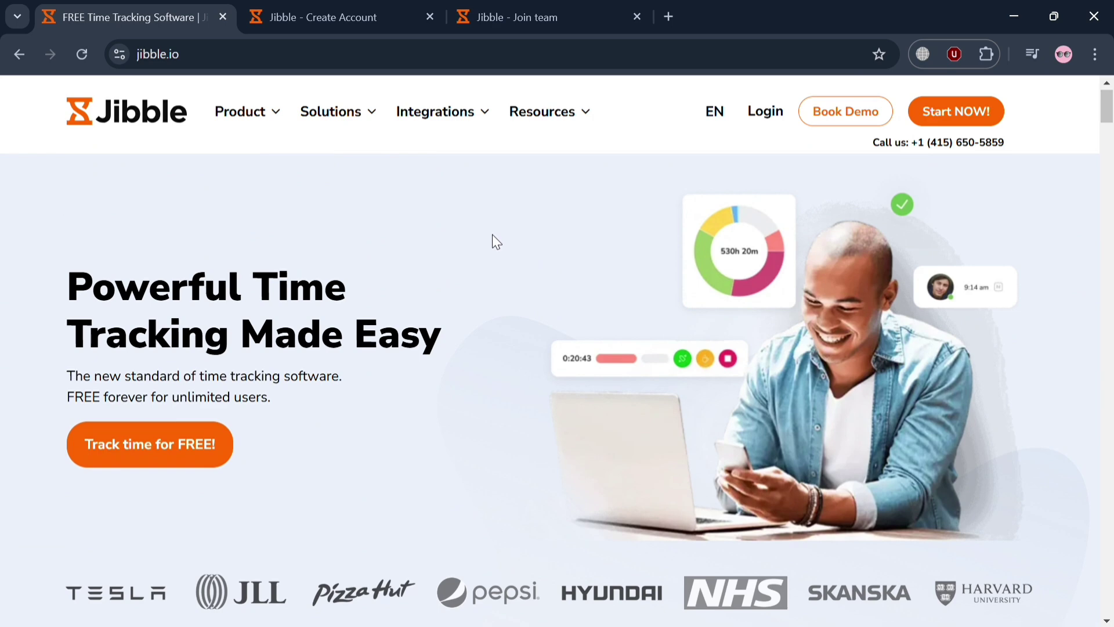
pyautogui.click(277, 116)
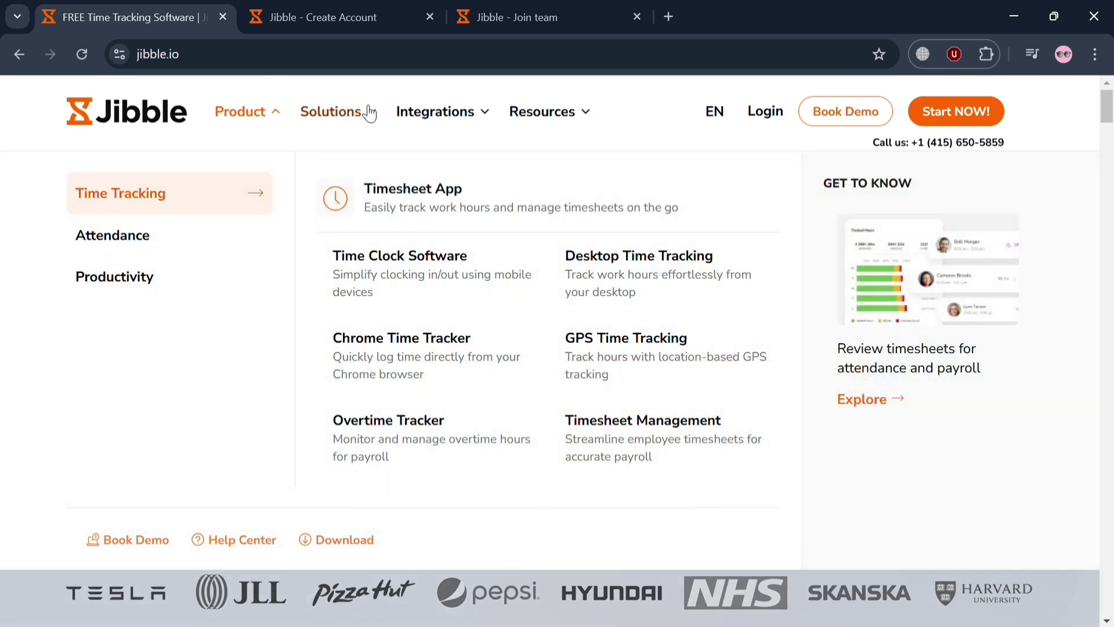
pyautogui.click(374, 115)
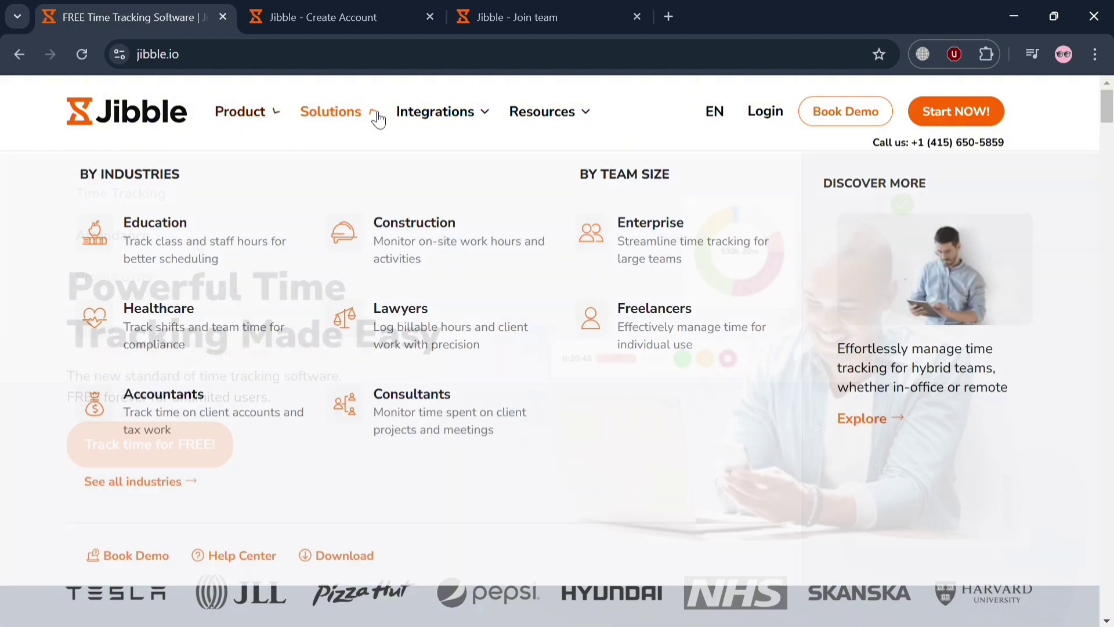
pyautogui.click(486, 113)
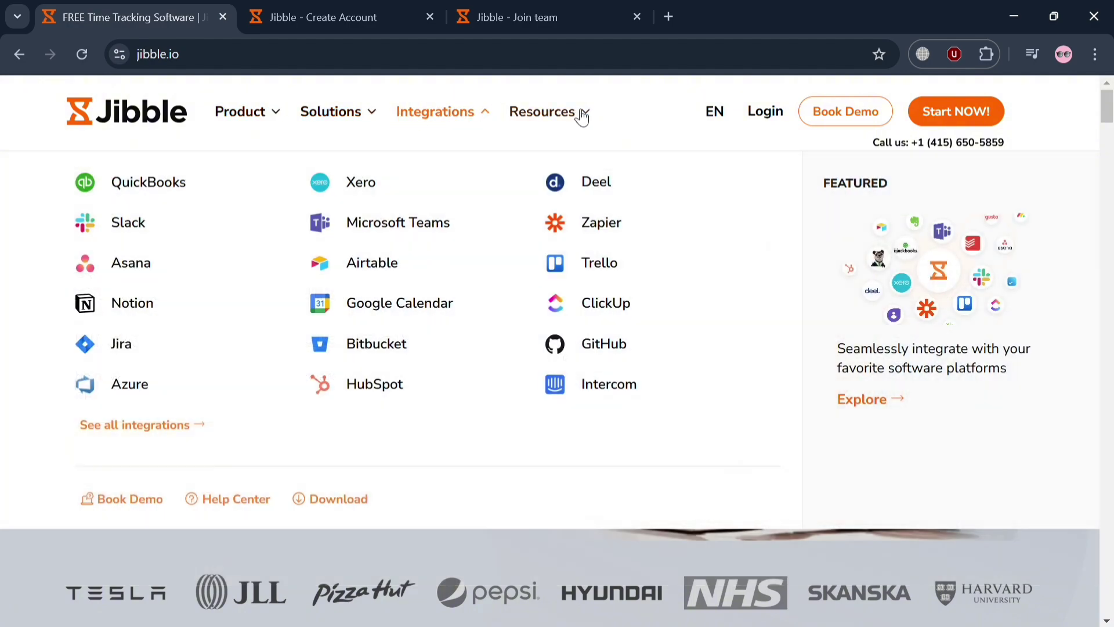
pyautogui.click(587, 116)
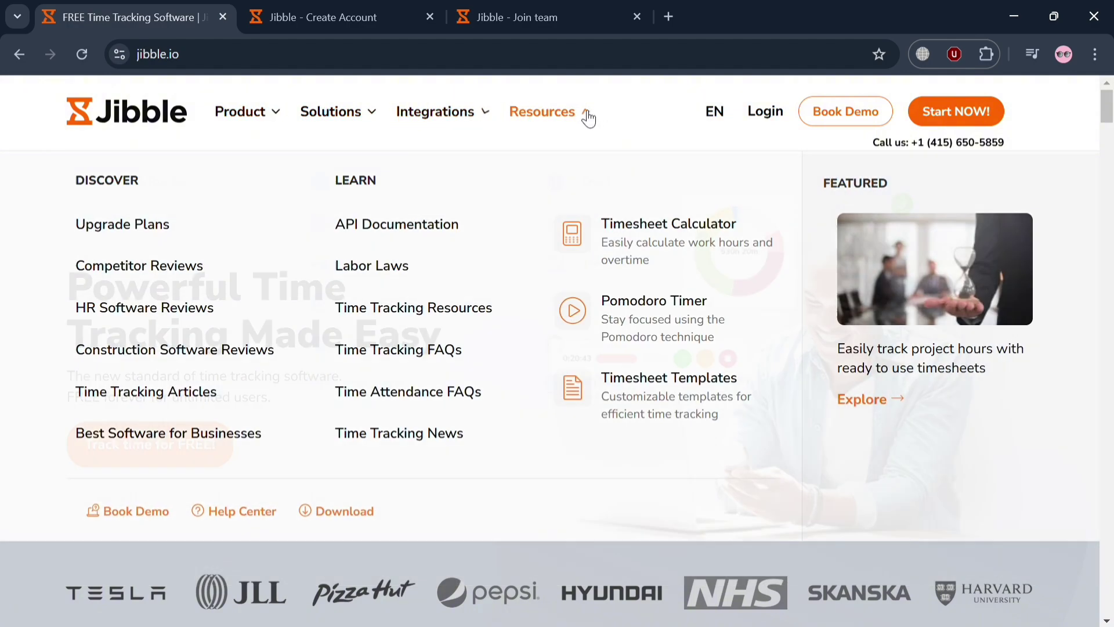
pyautogui.click(587, 116)
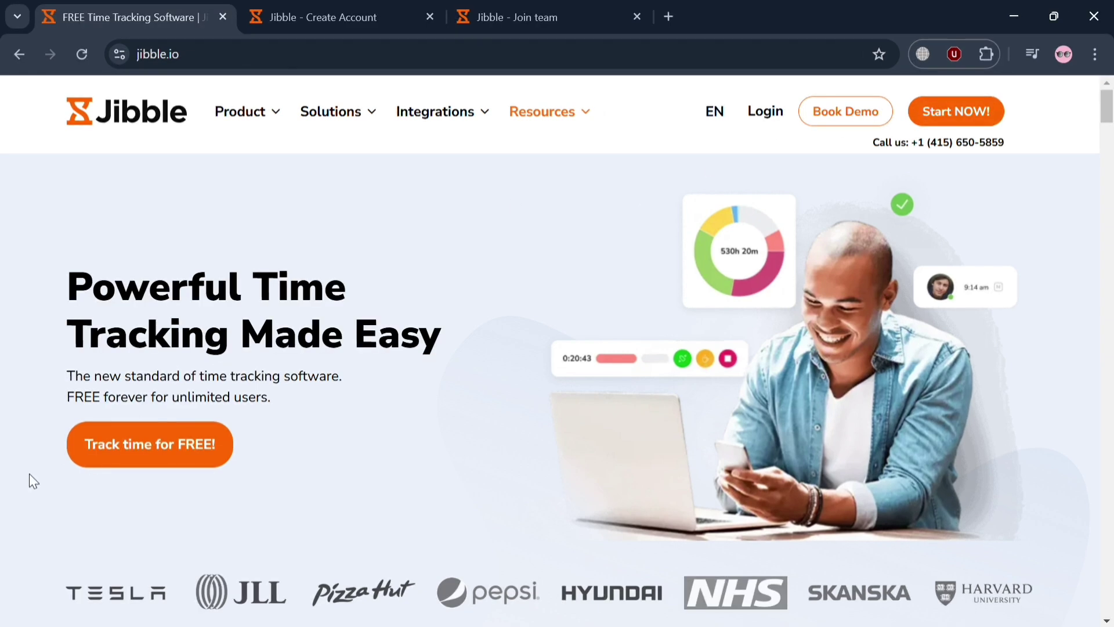
# Create the Jibble account from the Join team signup page using the connected Google login
pyautogui.click(359, 13)
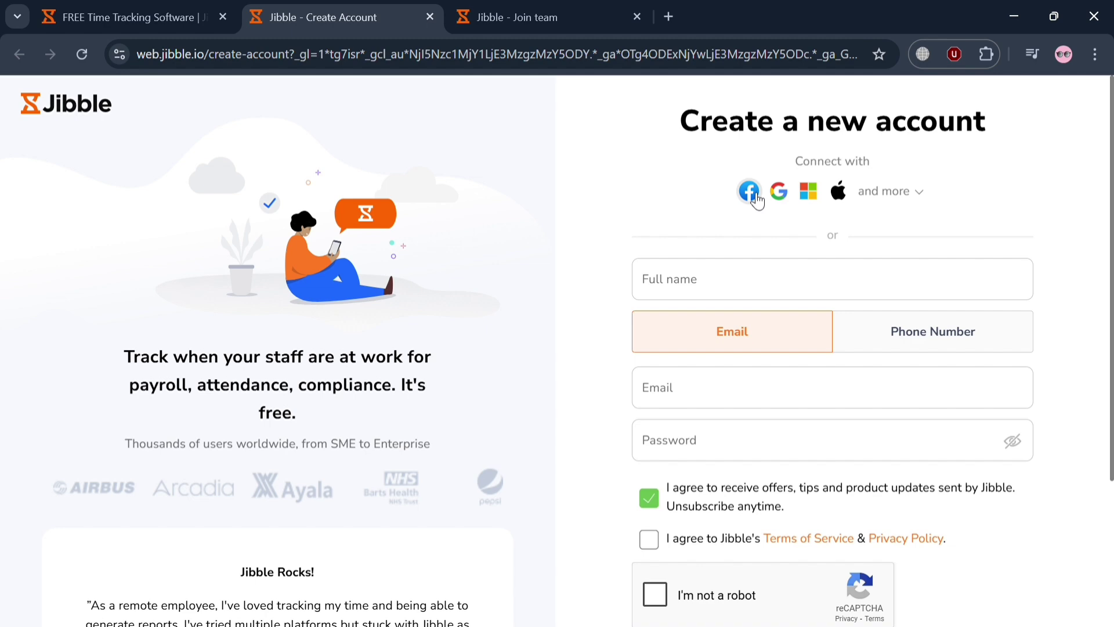
pyautogui.scroll(-3, 878, 229)
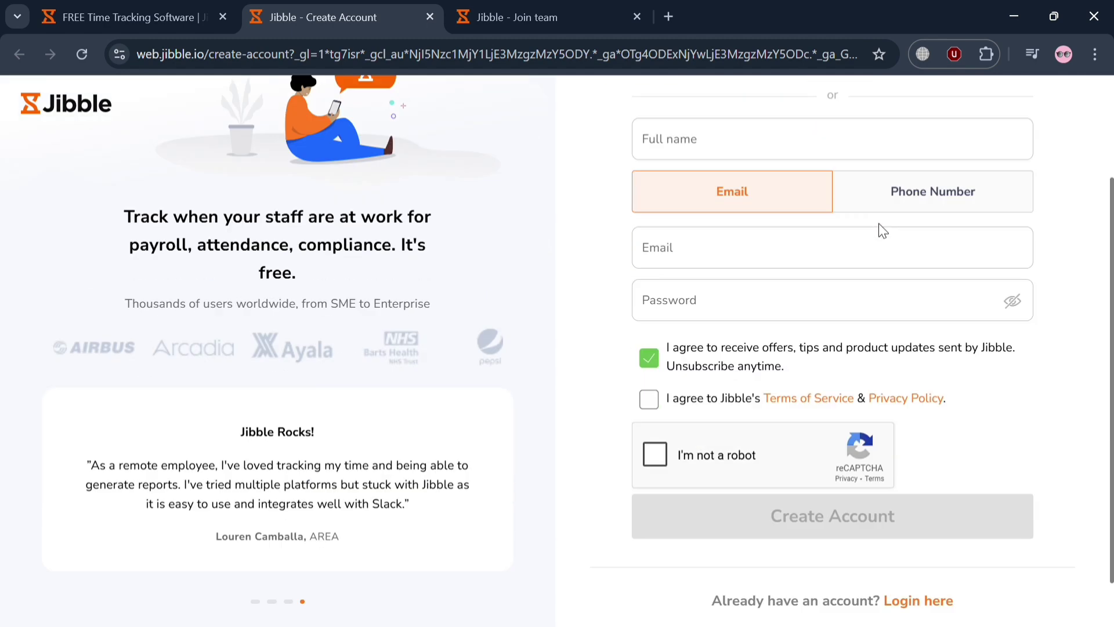
pyautogui.scroll(3, 888, 231)
pyautogui.click(525, 6)
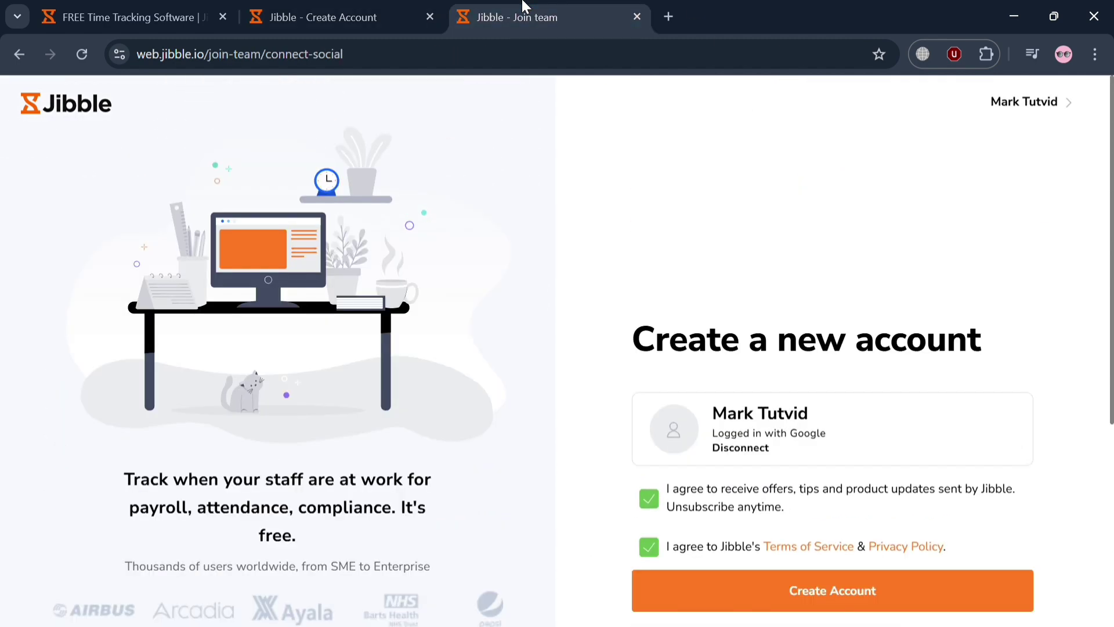
pyautogui.scroll(-4, 700, 376)
pyautogui.click(843, 360)
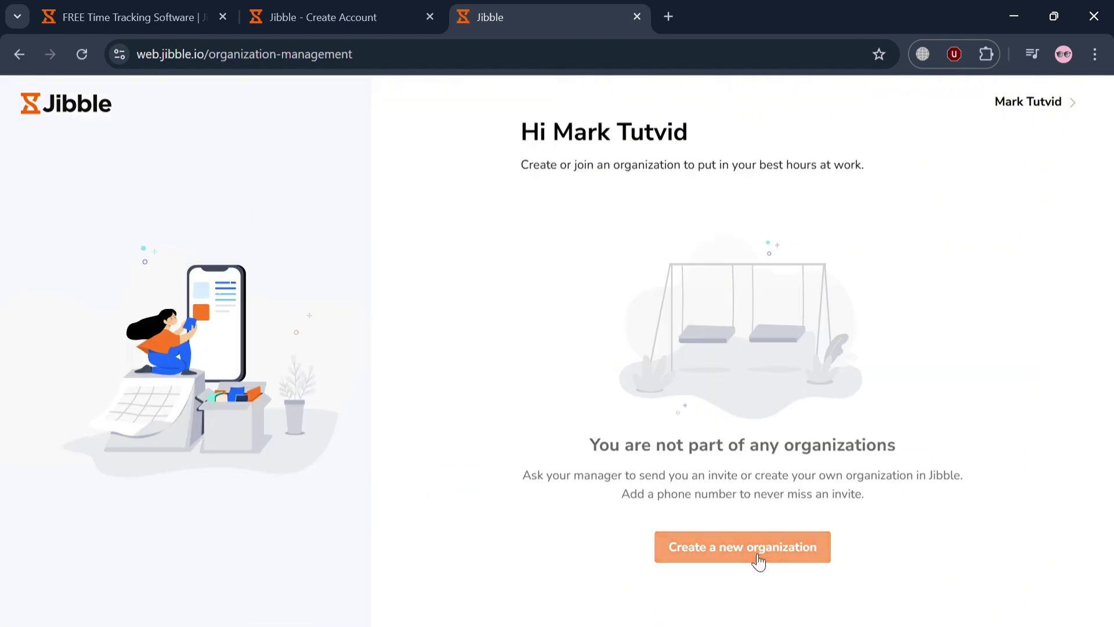
# Start a new organization with goals of tracking activities & projects and tracking own time
pyautogui.click(758, 556)
pyautogui.scroll(-2, 758, 557)
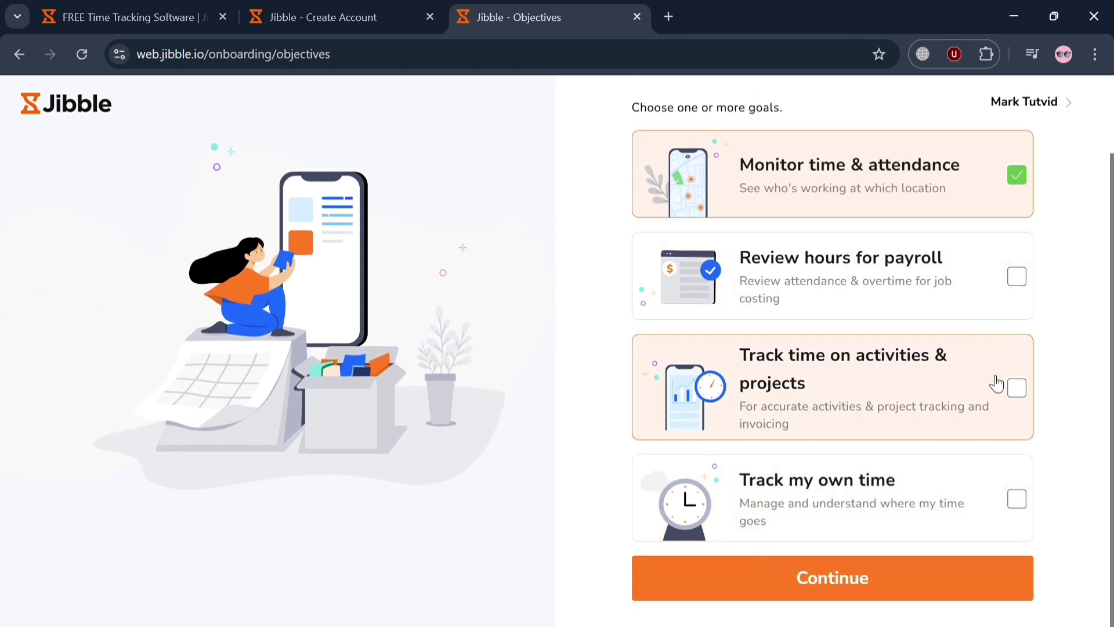
pyautogui.click(997, 384)
pyautogui.click(1020, 483)
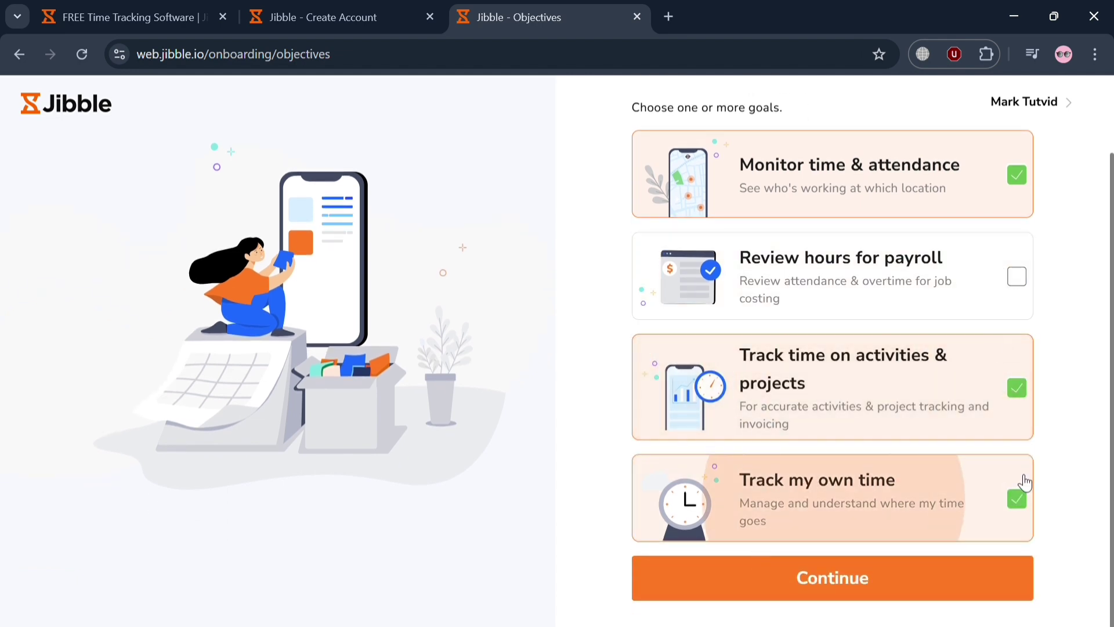
pyautogui.click(934, 592)
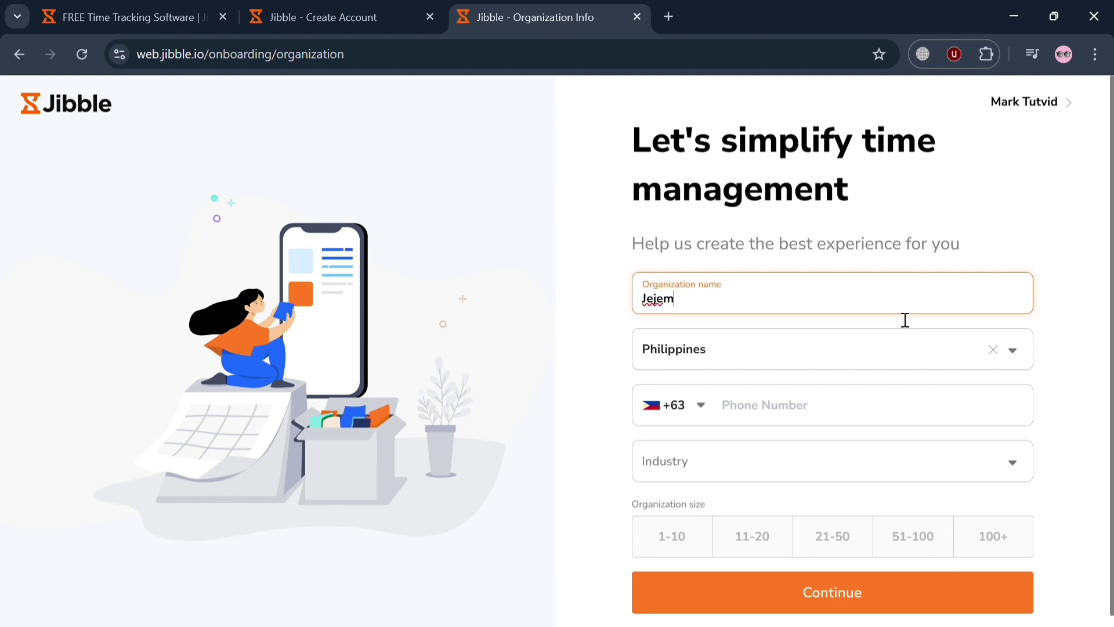
# Enter organization name Jejems, a phone number, Education industry and size 1-10
pyautogui.write('Jejems')
pyautogui.click(872, 419)
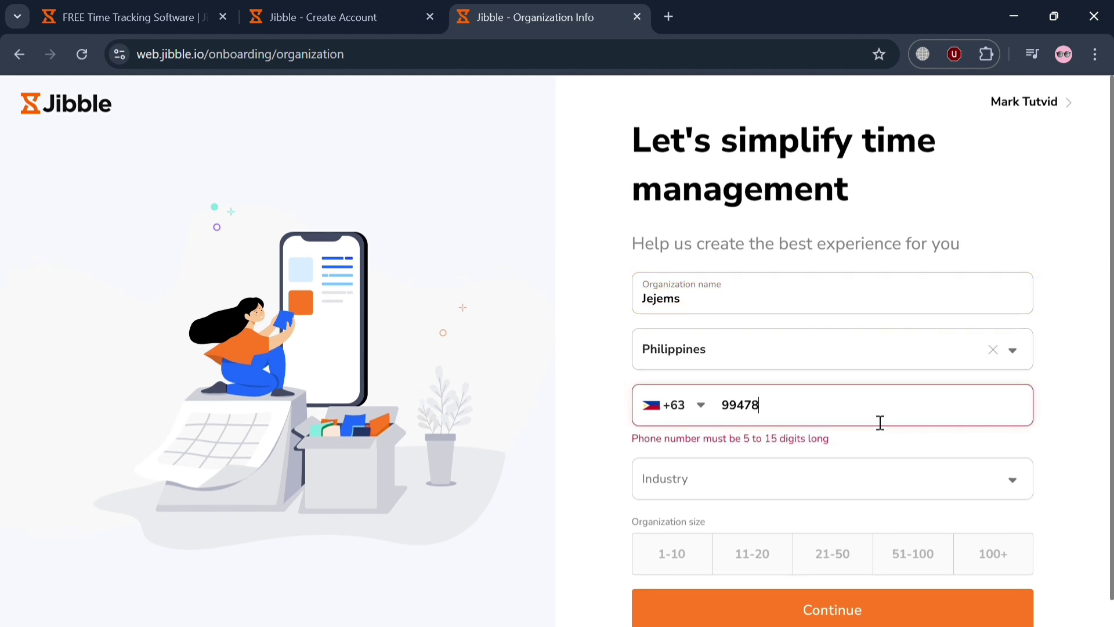
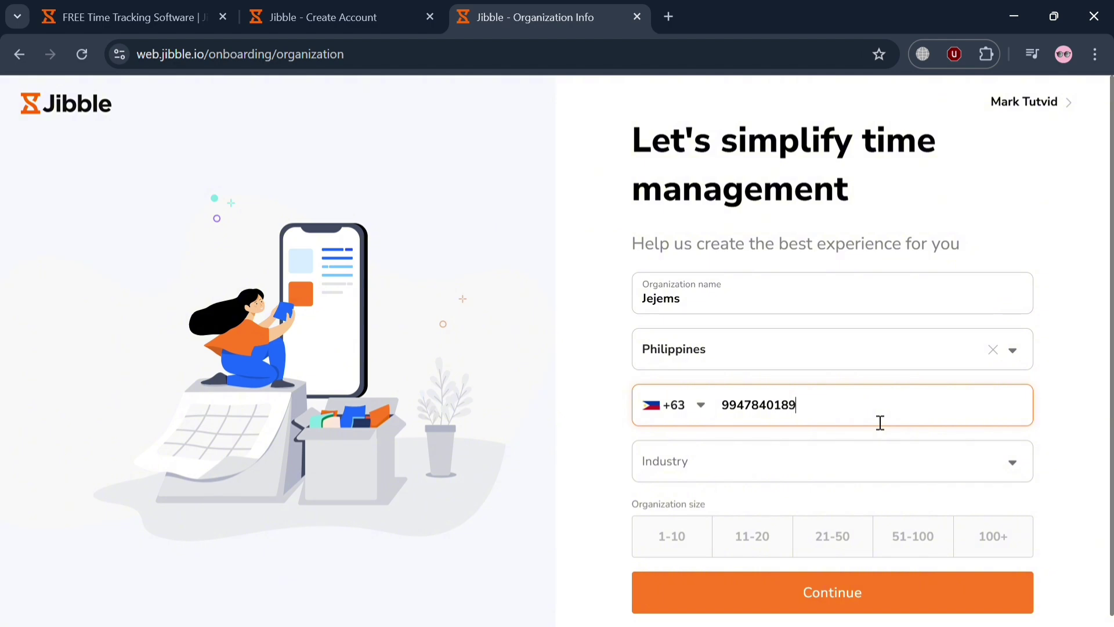
pyautogui.click(875, 465)
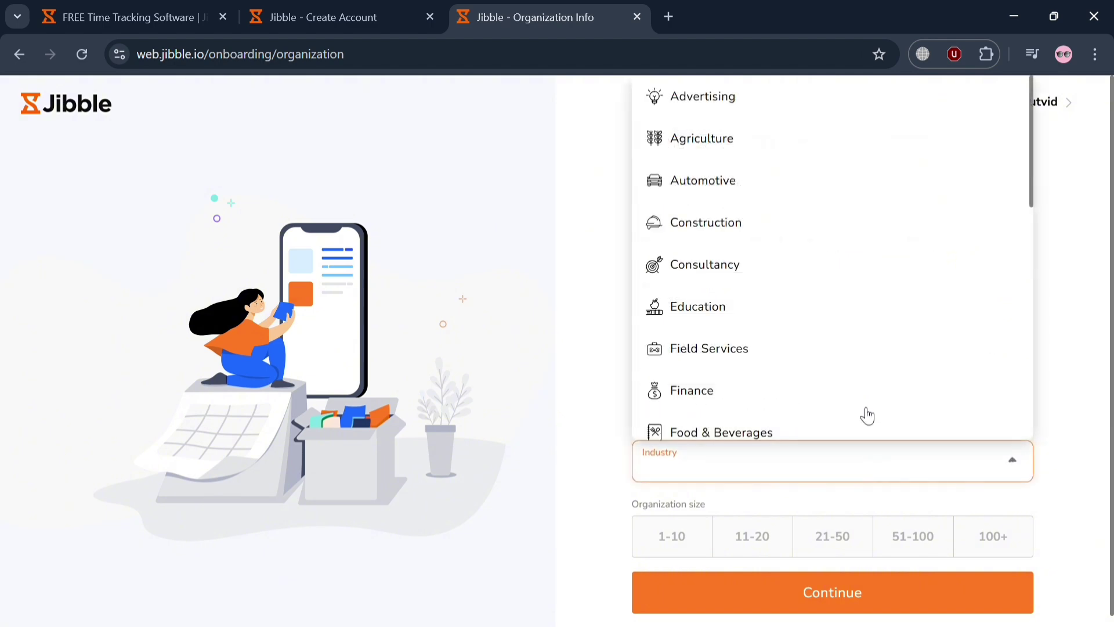
pyautogui.click(824, 306)
pyautogui.click(695, 544)
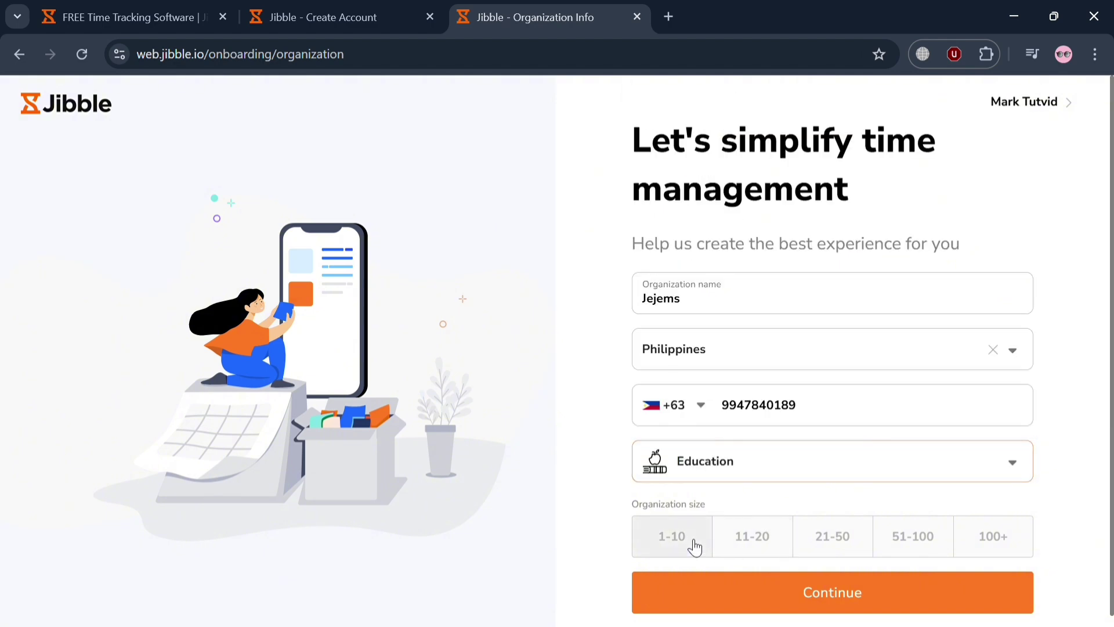
pyautogui.click(795, 604)
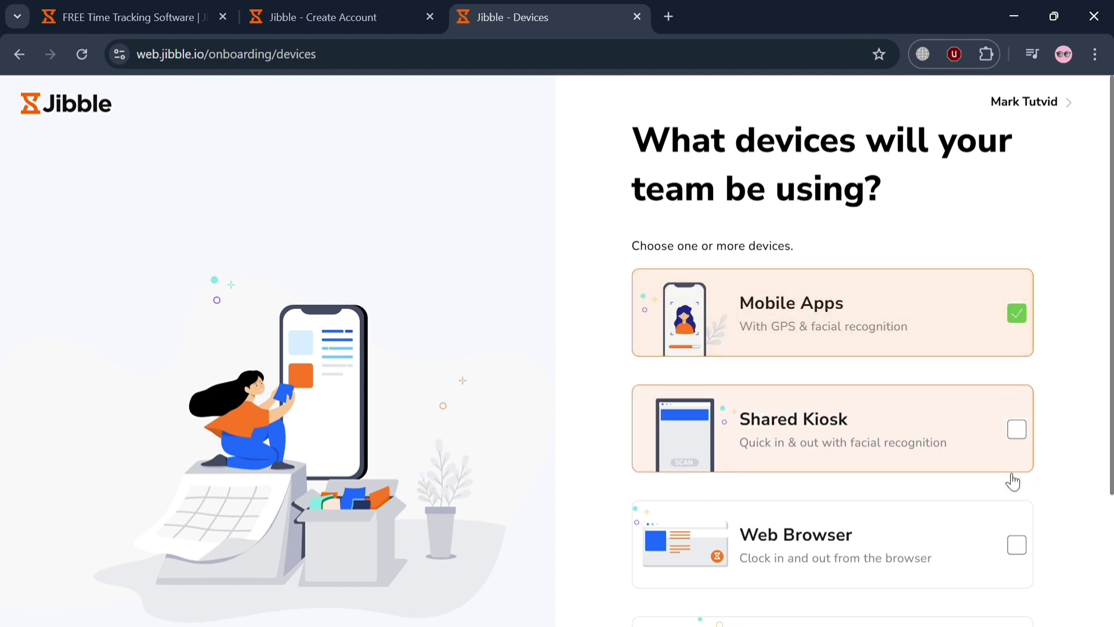
# Add Web Browser and Desktop Apps as clock-in devices and give 'A friend or colleague' as referral
pyautogui.click(1015, 545)
pyautogui.scroll(-2, 1016, 548)
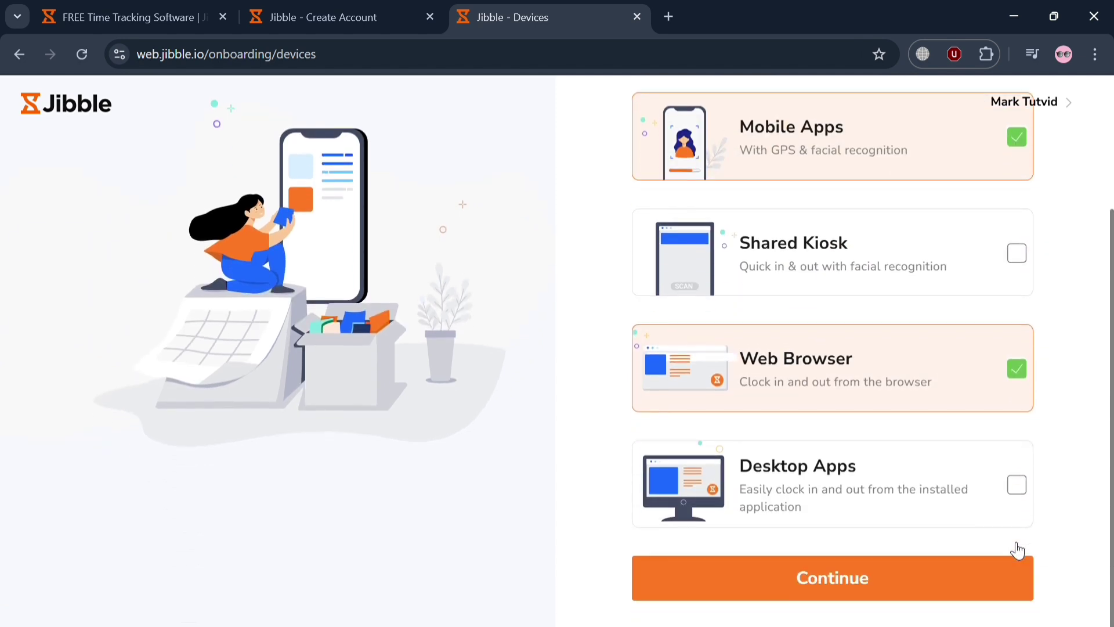
pyautogui.click(1017, 486)
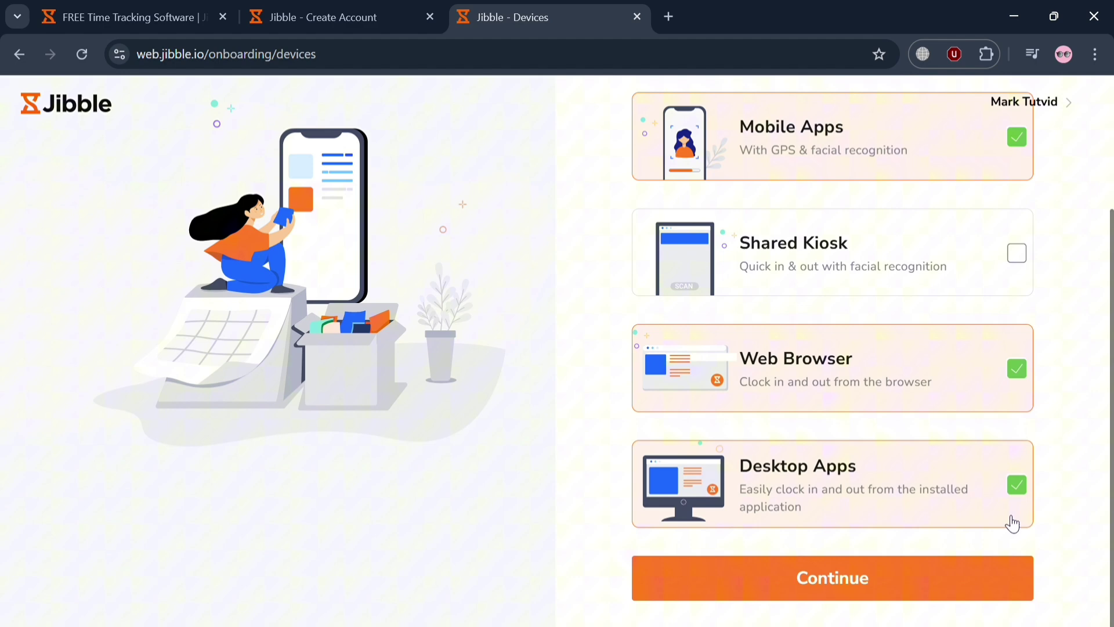
pyautogui.click(977, 576)
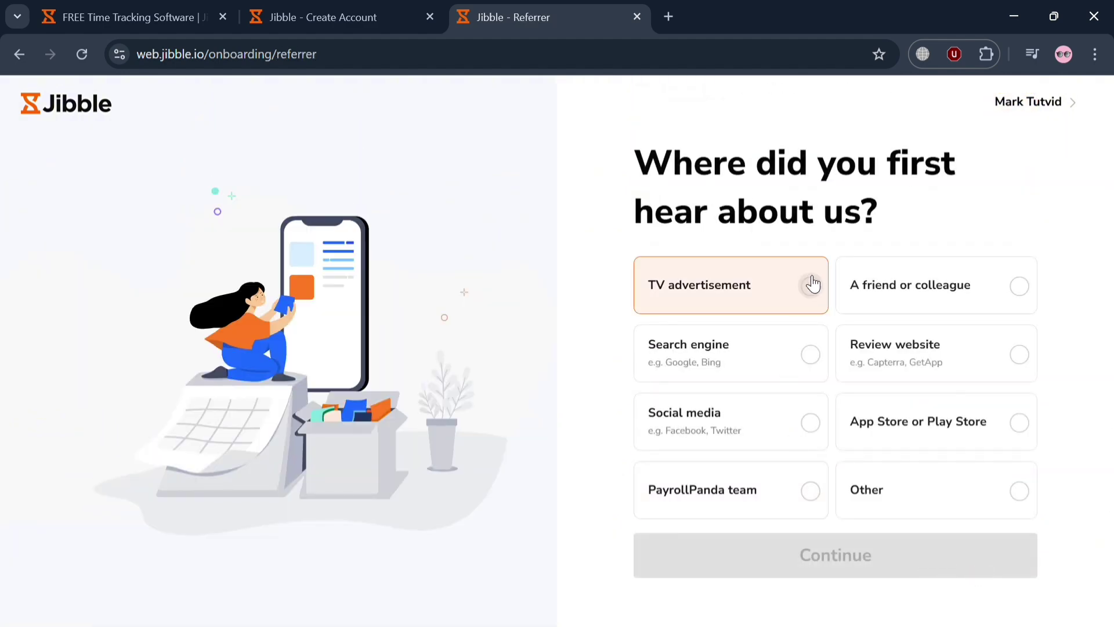
pyautogui.click(997, 280)
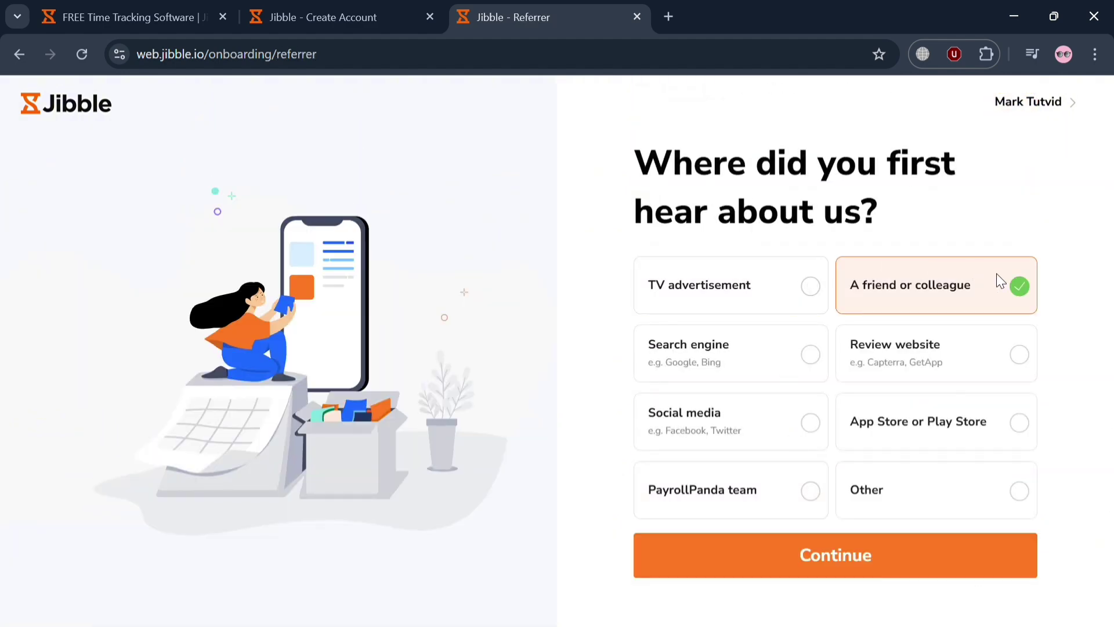
pyautogui.click(881, 557)
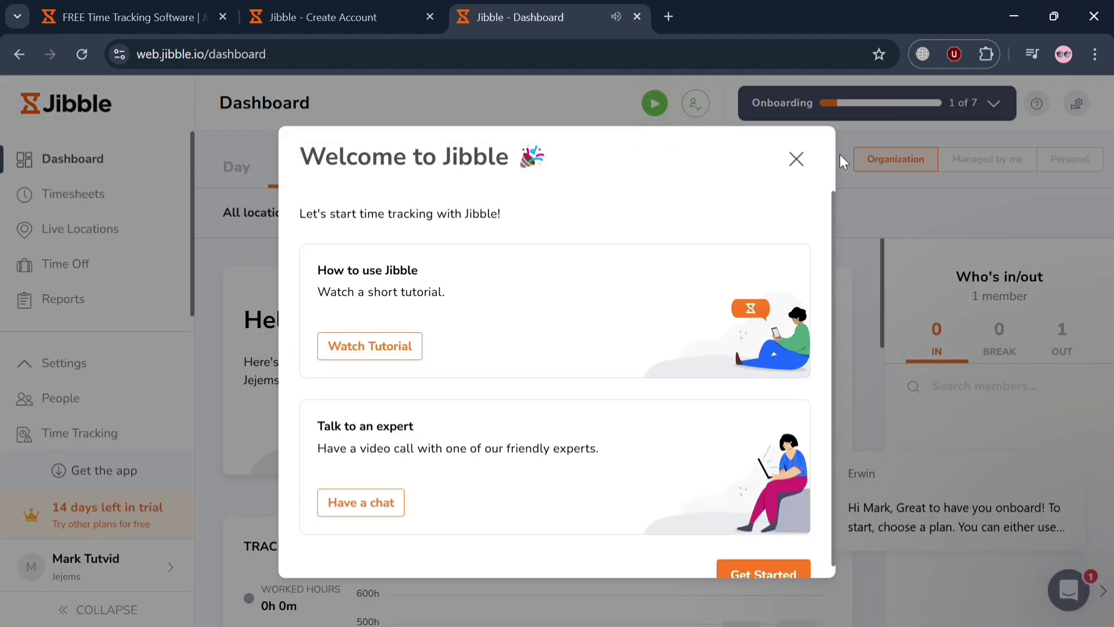
# Close the Welcome to Jibble message, skip the dashboard tour, and clear the support chat preview
pyautogui.click(797, 158)
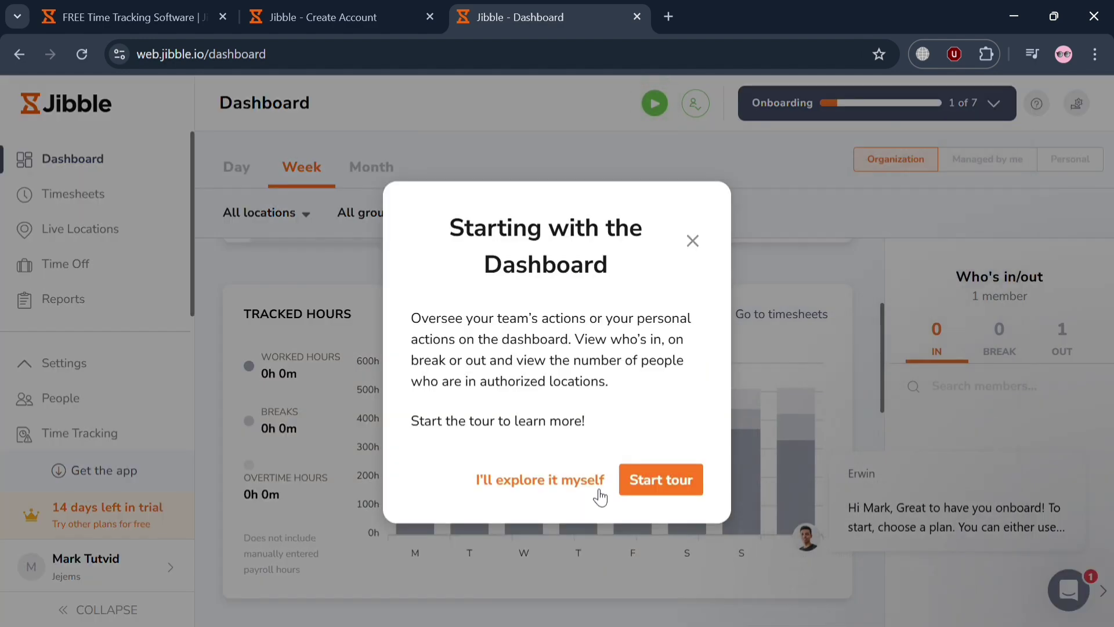
pyautogui.click(591, 486)
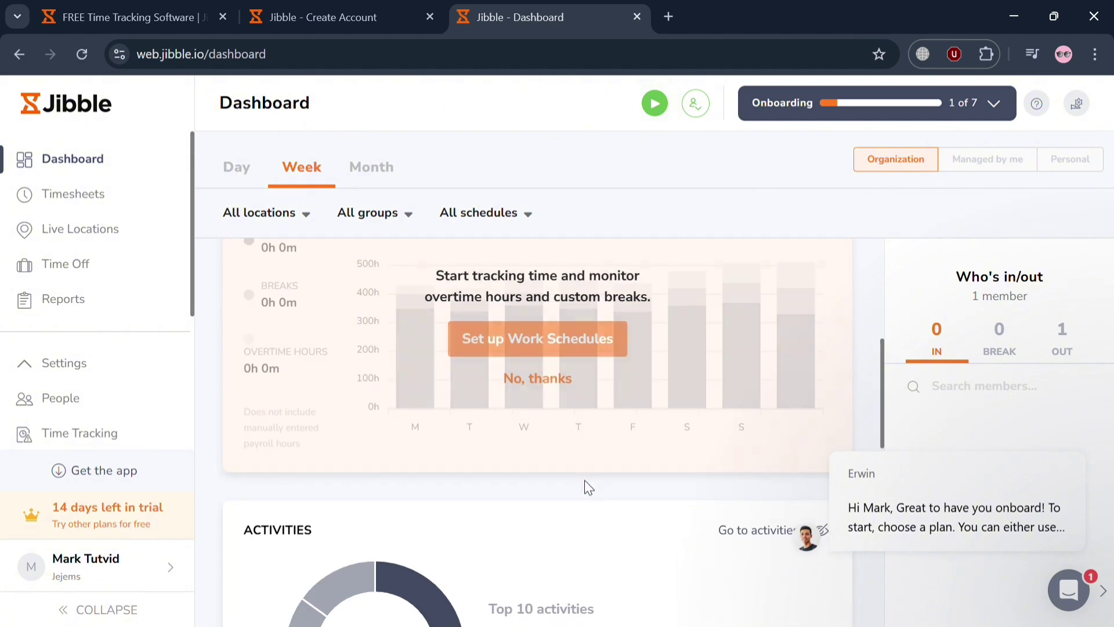
pyautogui.scroll(-5, 592, 528)
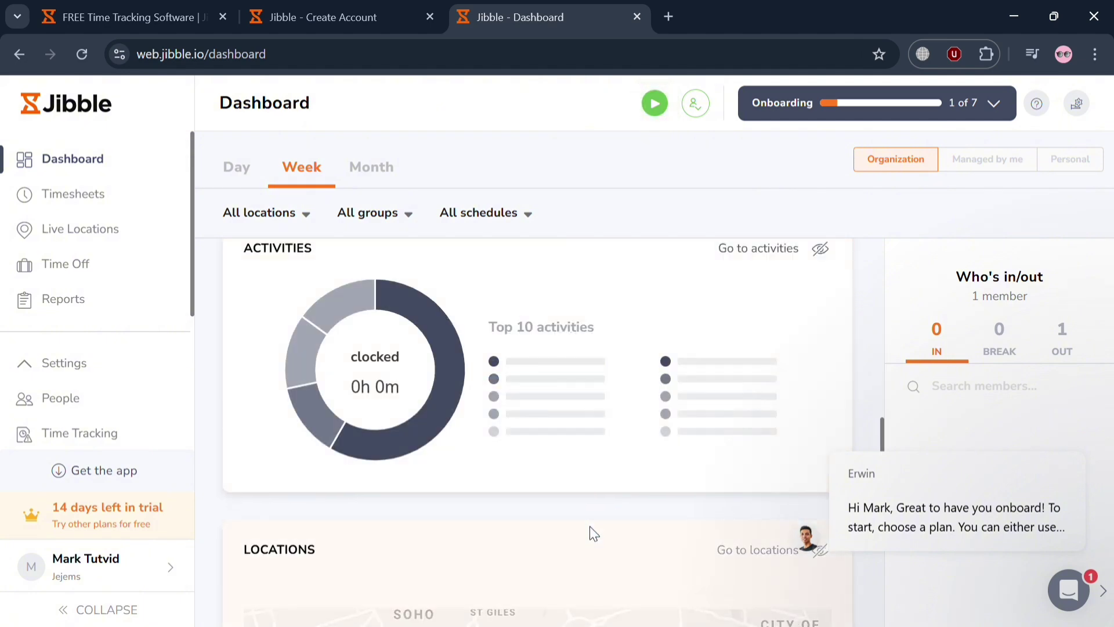
pyautogui.scroll(-5, 592, 533)
pyautogui.scroll(15, 597, 534)
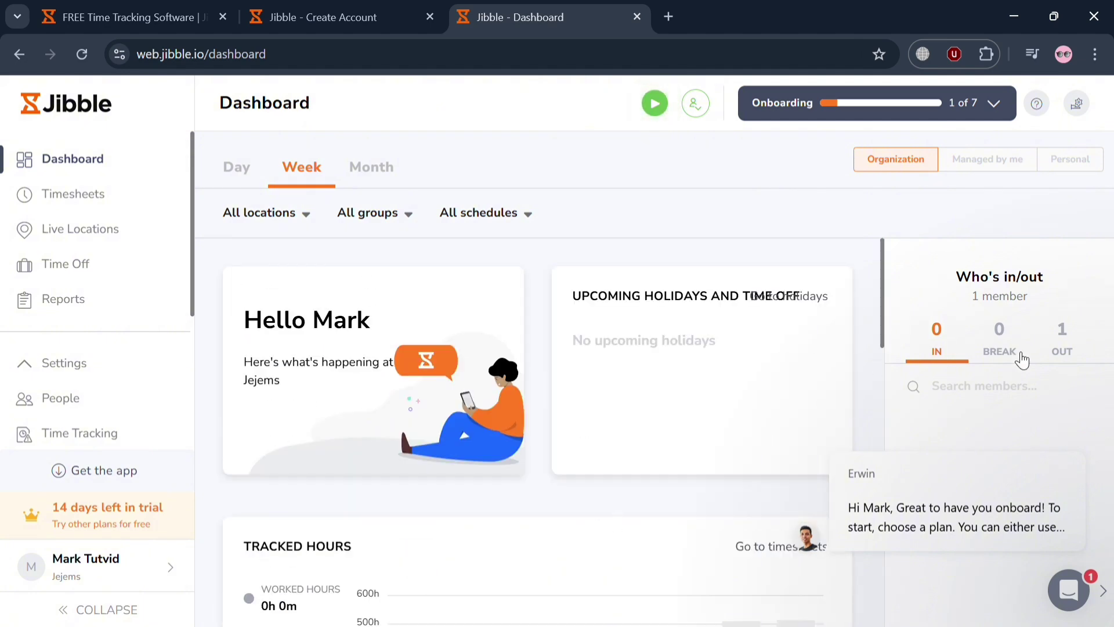
pyautogui.click(1066, 423)
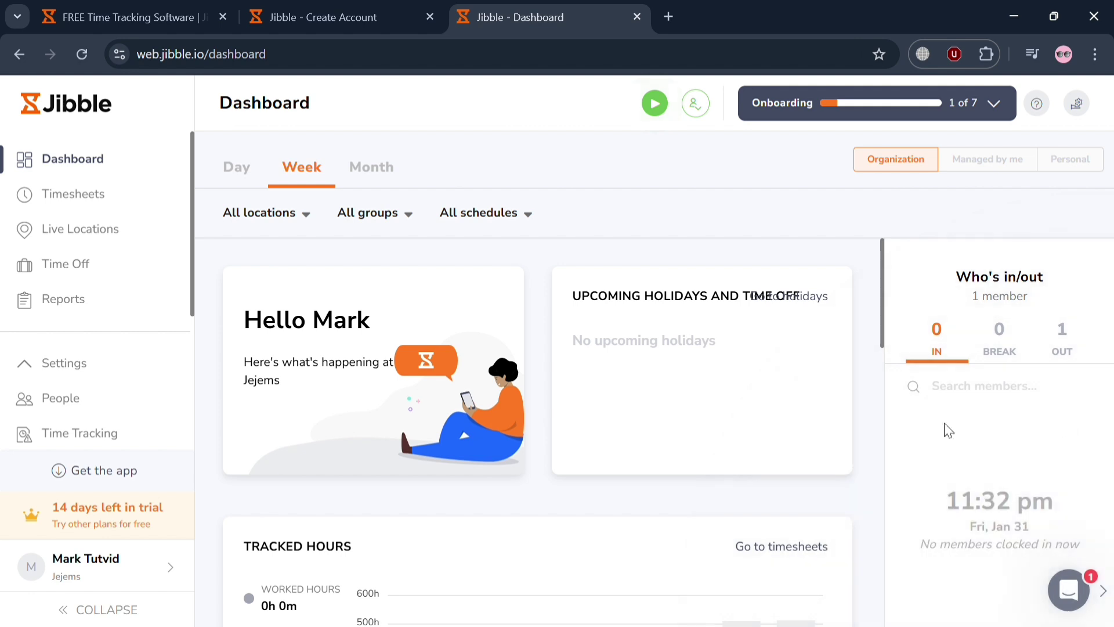
pyautogui.scroll(-4, 86, 335)
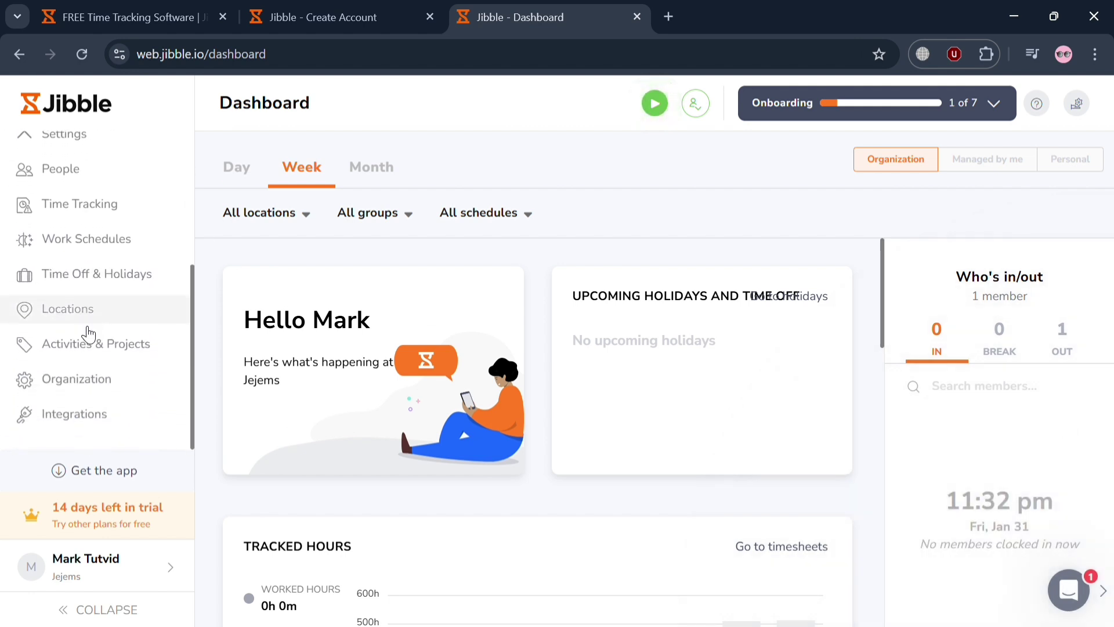
pyautogui.scroll(3, 89, 335)
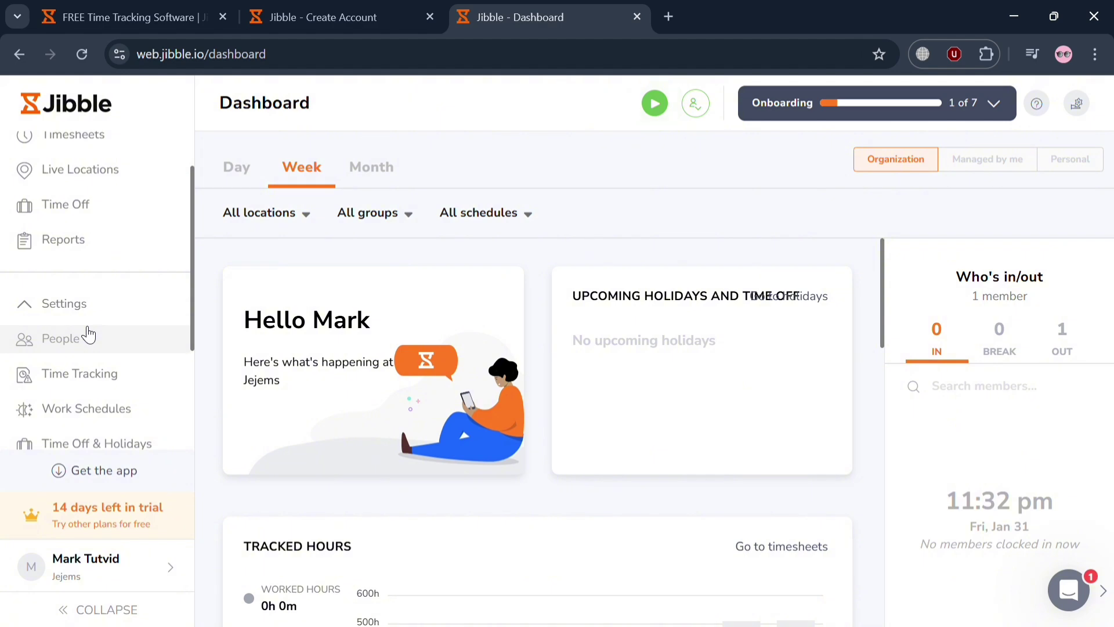
# In People, preview the invite-by-link and add-member options, check Groups, then return to Members
pyautogui.click(100, 341)
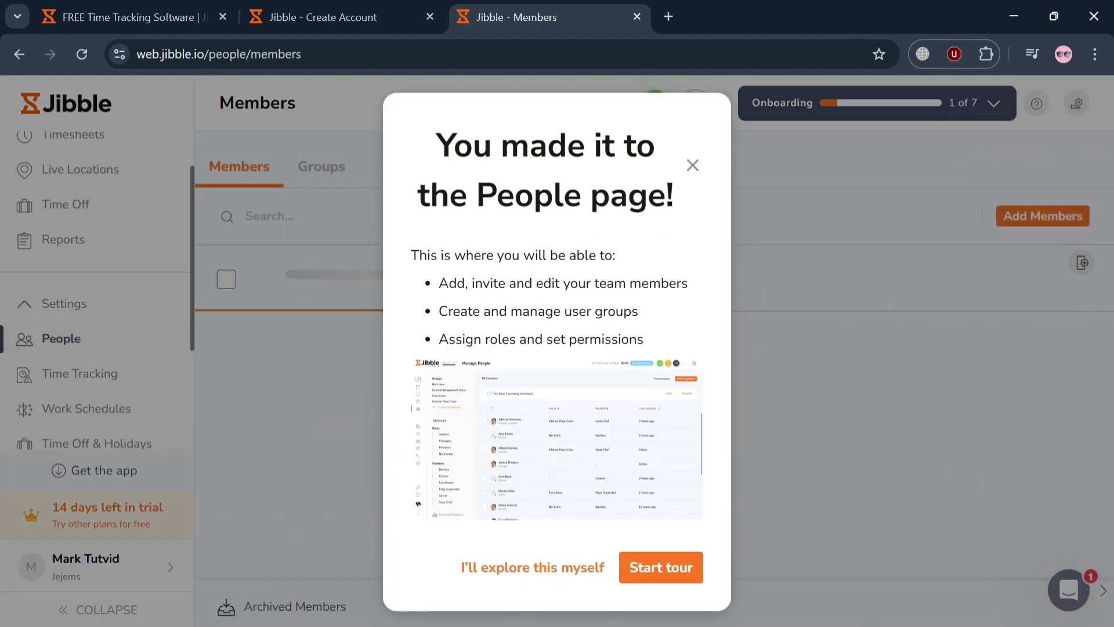
pyautogui.click(523, 569)
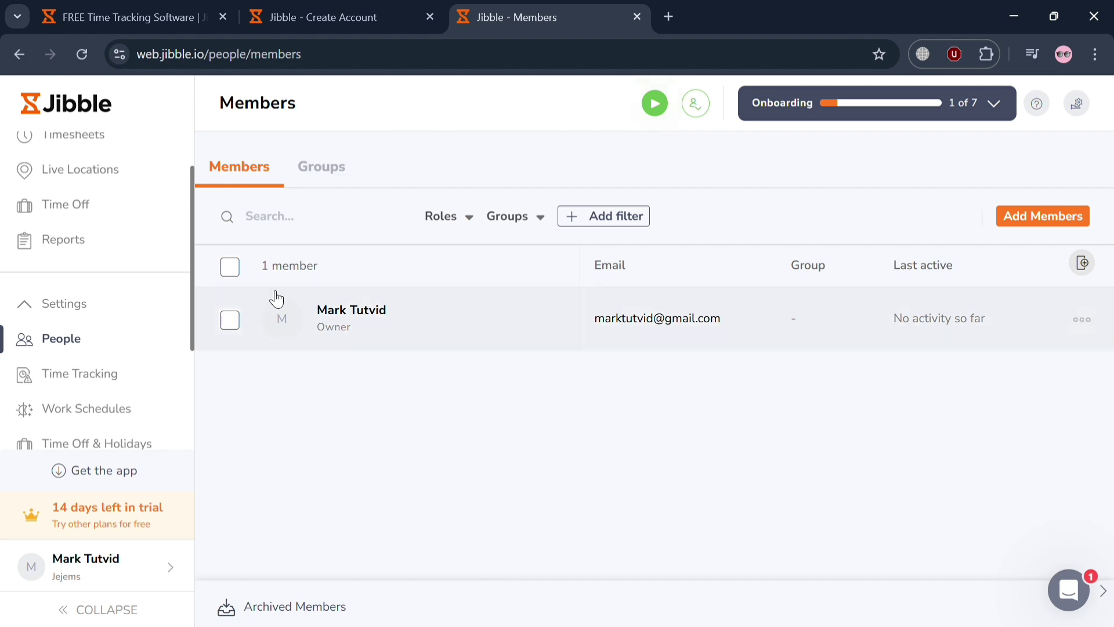
pyautogui.click(1036, 219)
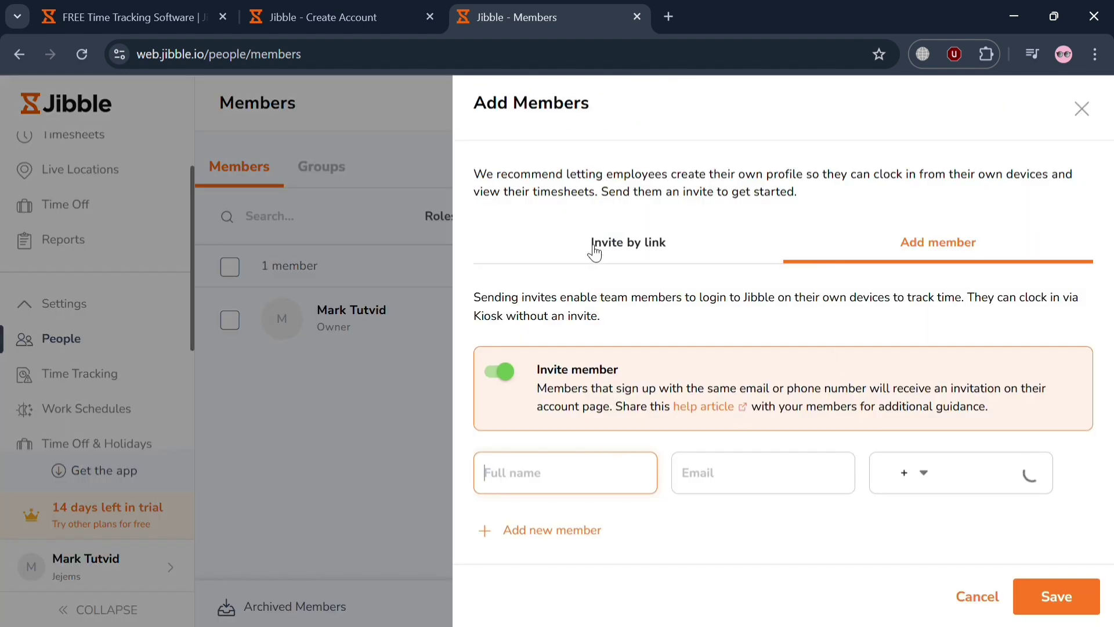
pyautogui.click(660, 244)
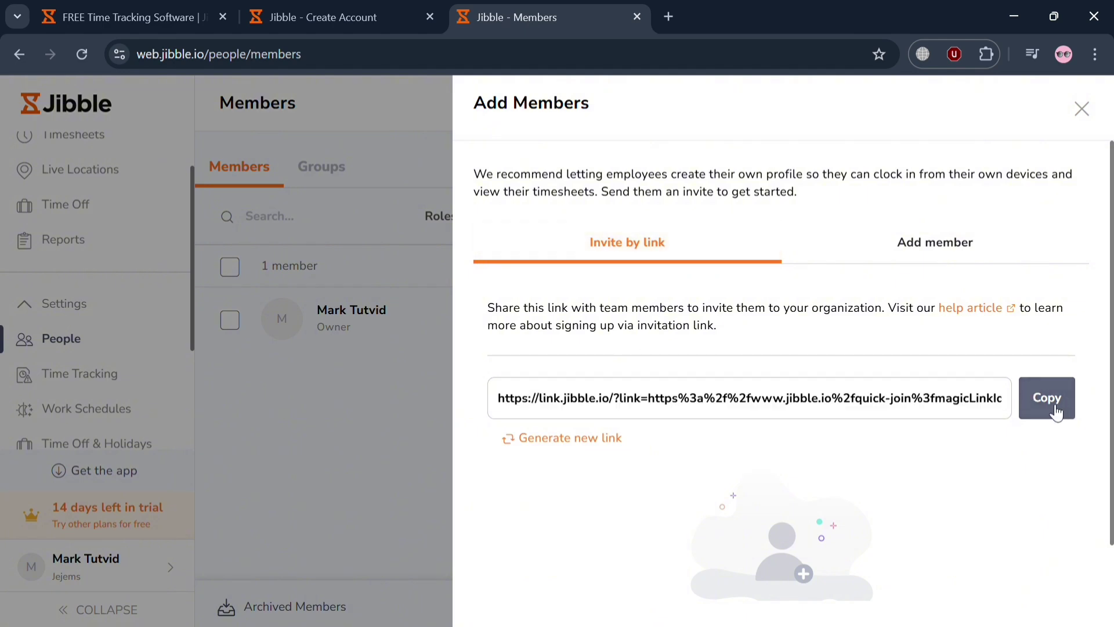
pyautogui.click(906, 255)
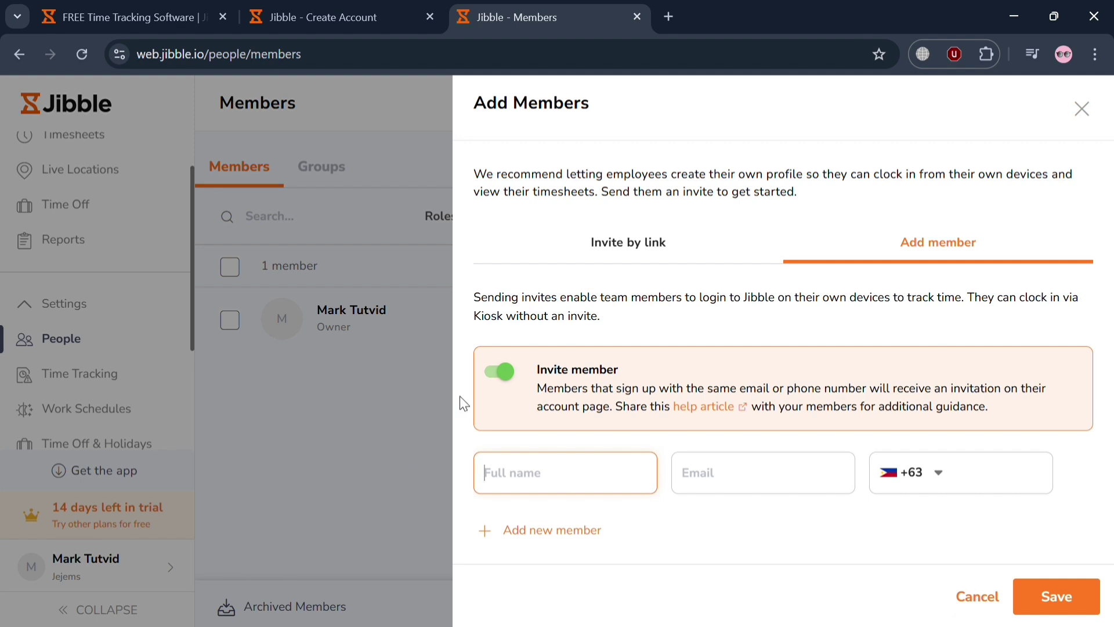
pyautogui.click(335, 409)
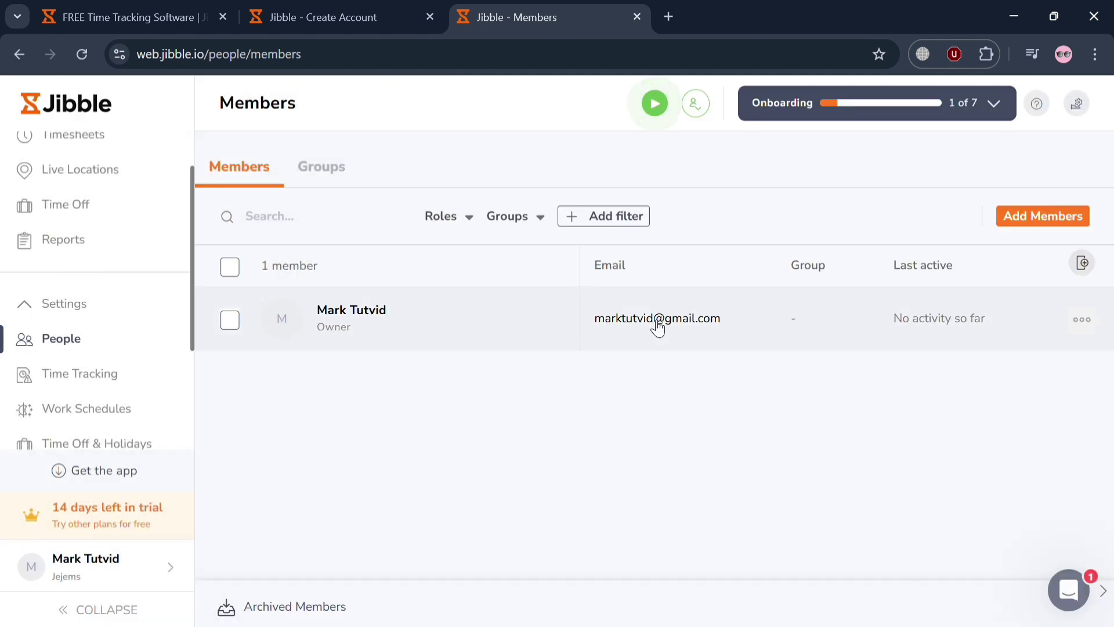
pyautogui.click(322, 162)
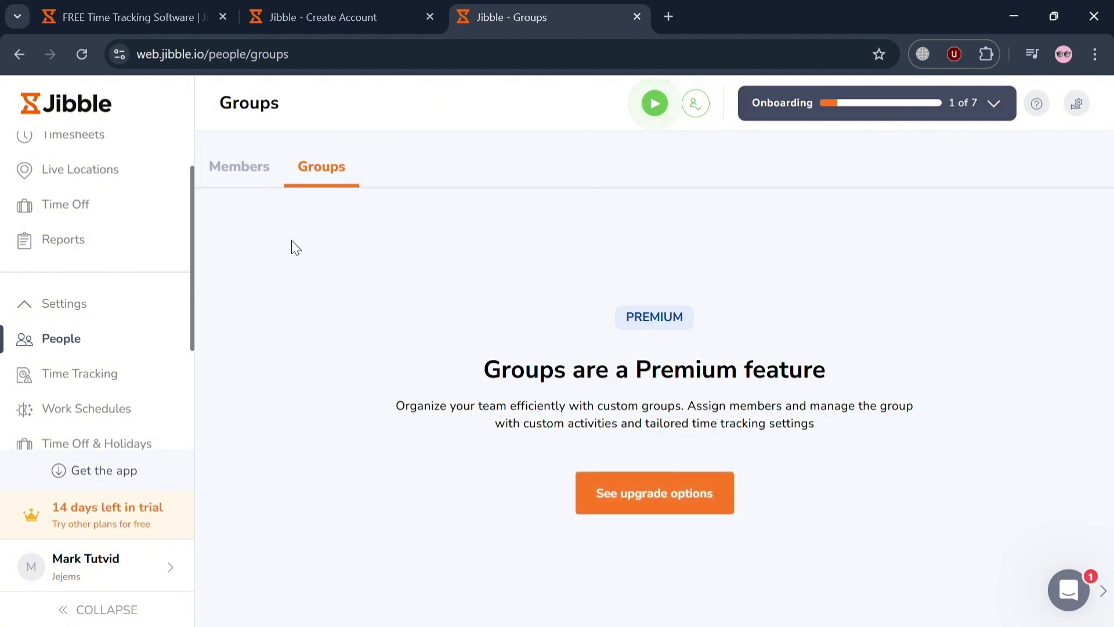
pyautogui.click(250, 165)
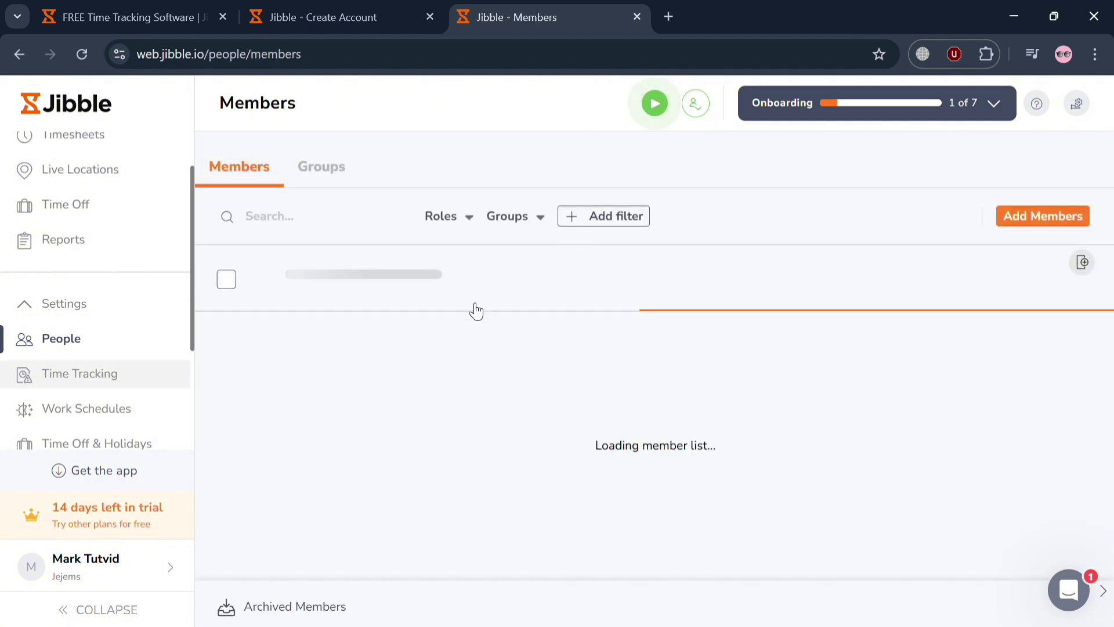
pyautogui.click(81, 381)
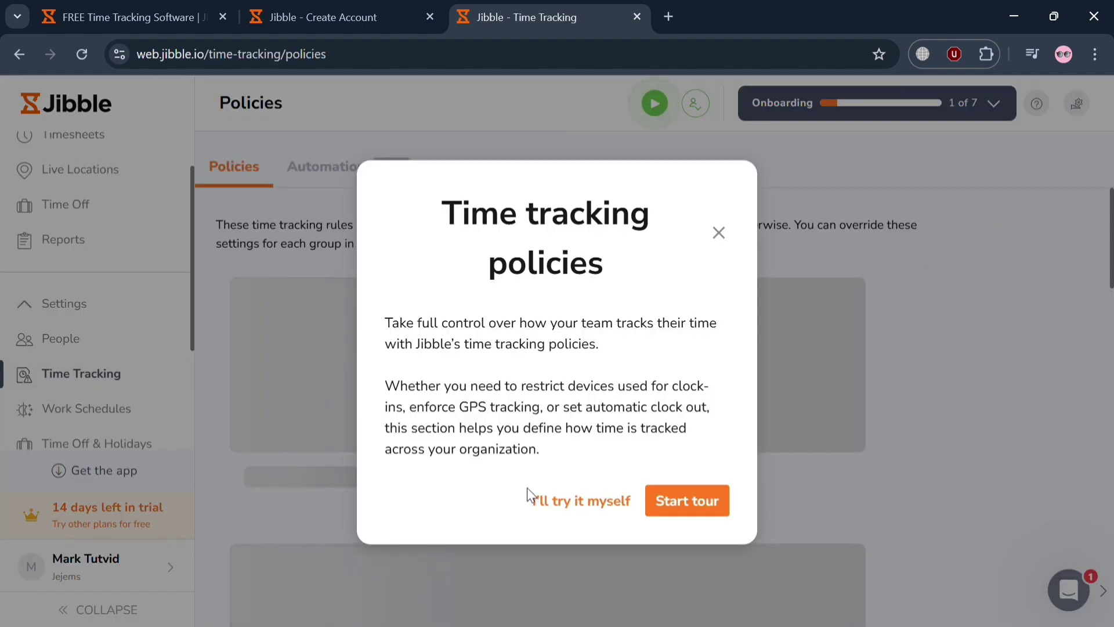
pyautogui.click(566, 510)
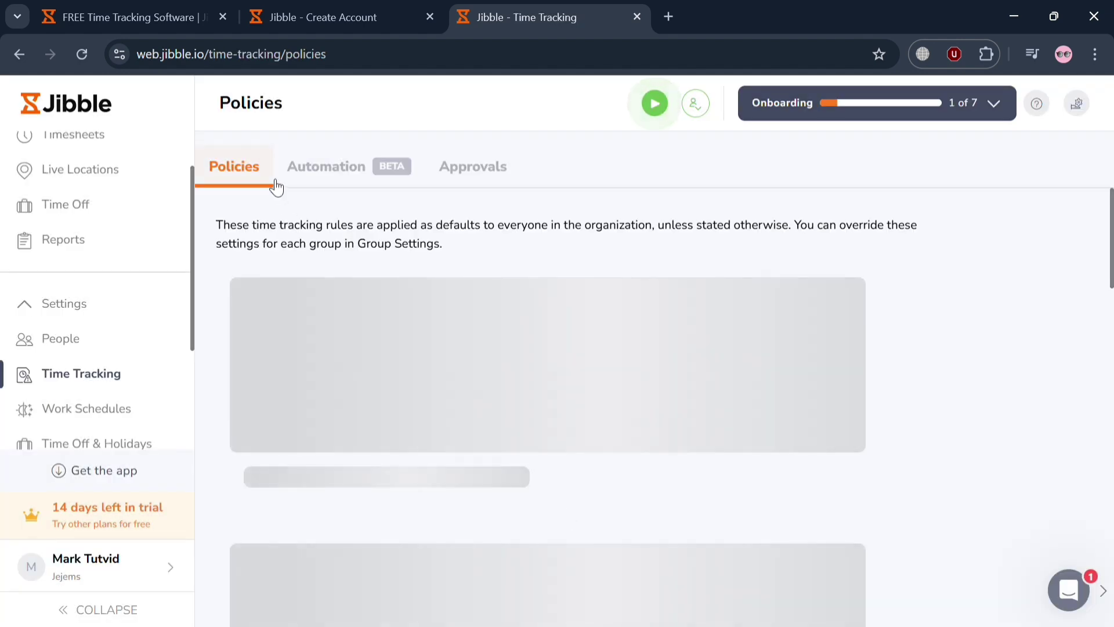
pyautogui.scroll(-7, 529, 443)
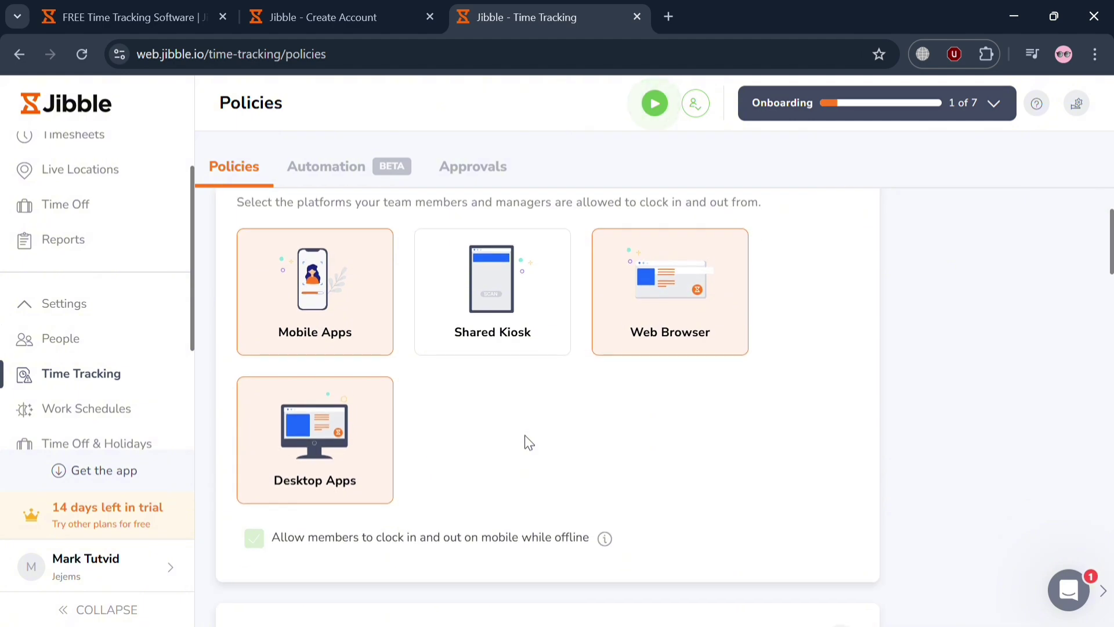
pyautogui.scroll(-2, 532, 443)
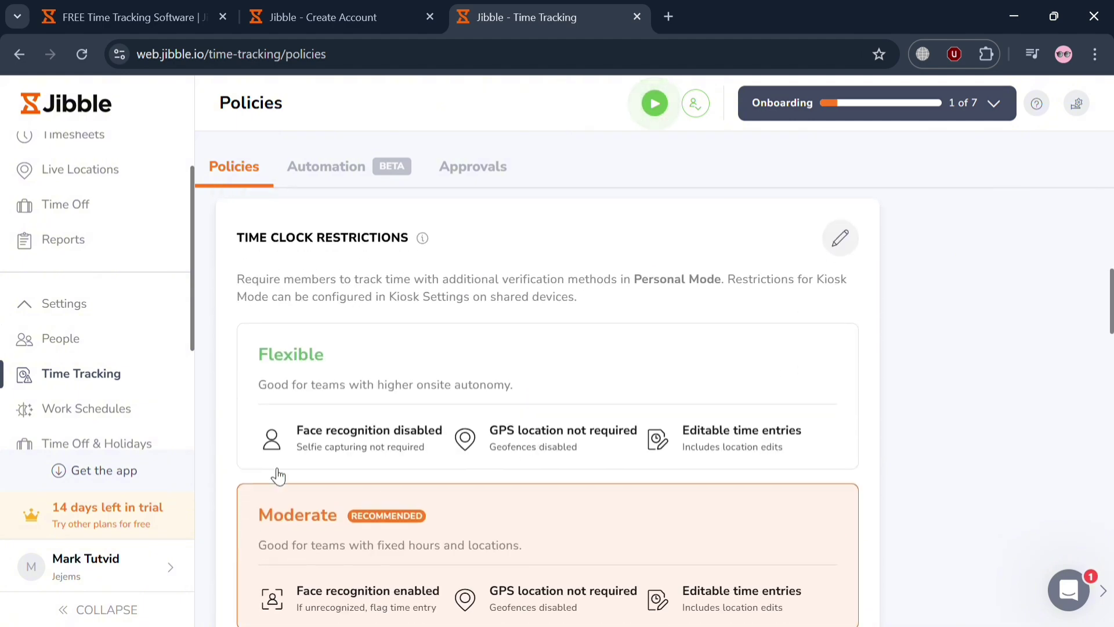
pyautogui.scroll(-4, 684, 456)
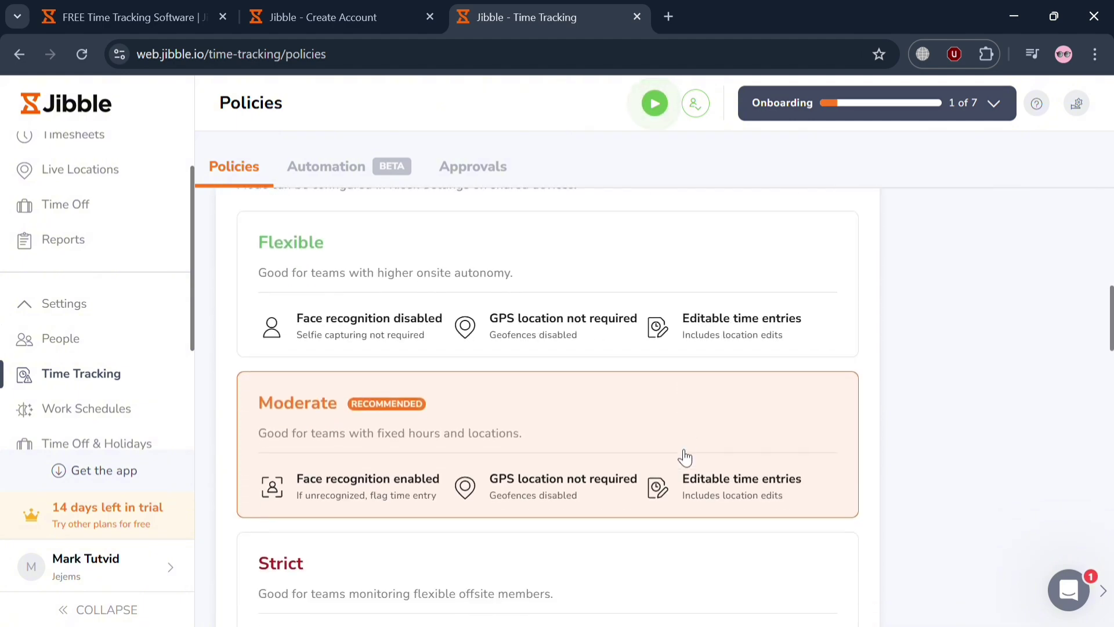
pyautogui.scroll(-4, 685, 458)
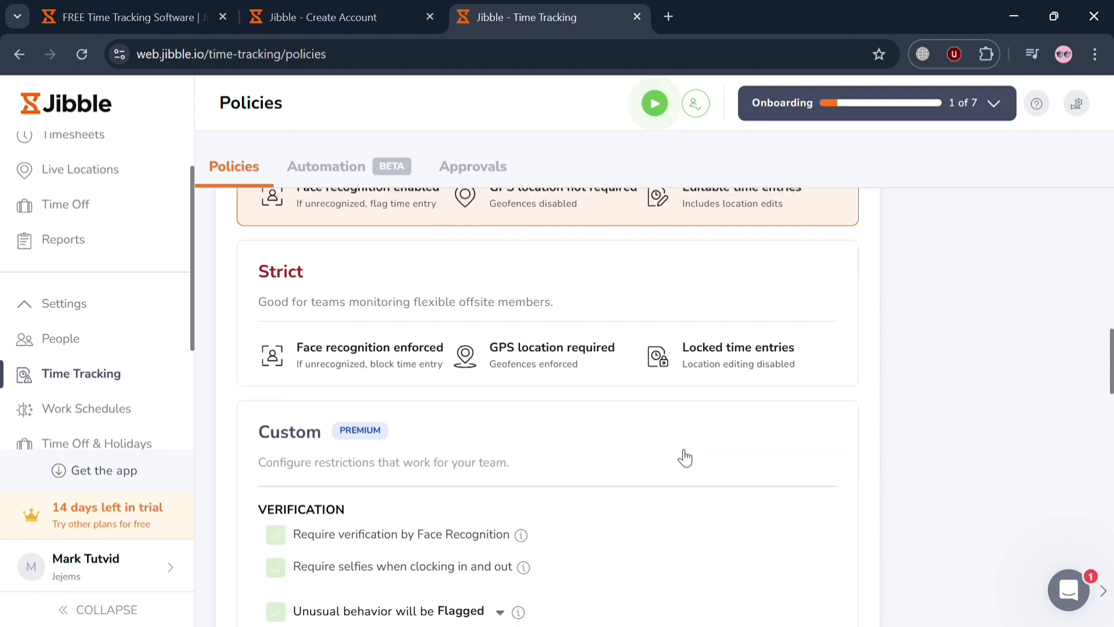
pyautogui.scroll(-8, 685, 458)
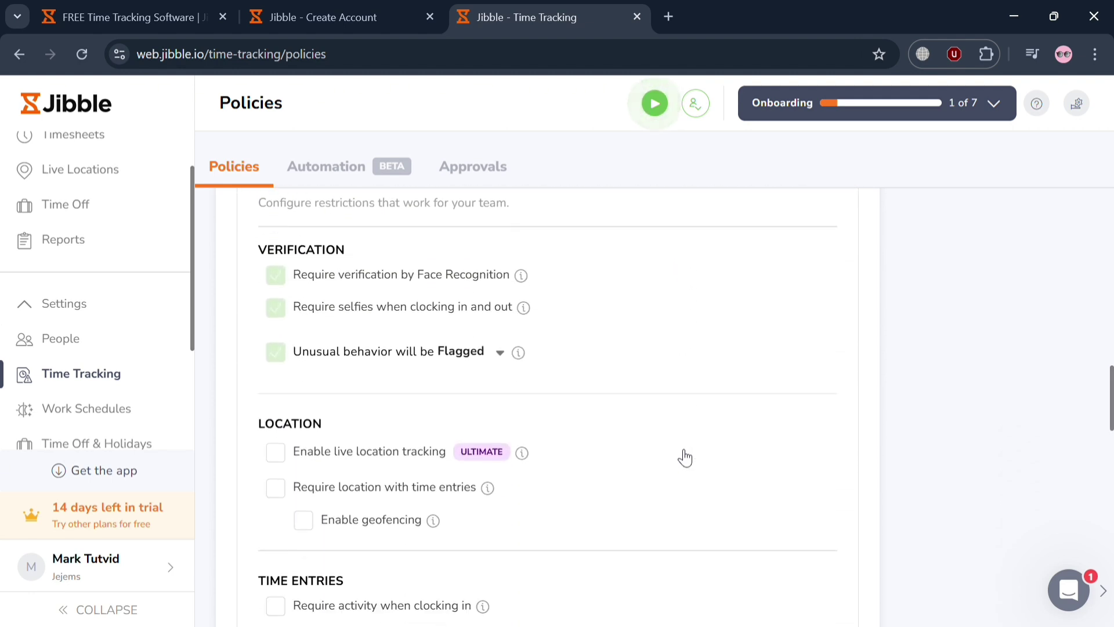
pyautogui.scroll(1, 682, 455)
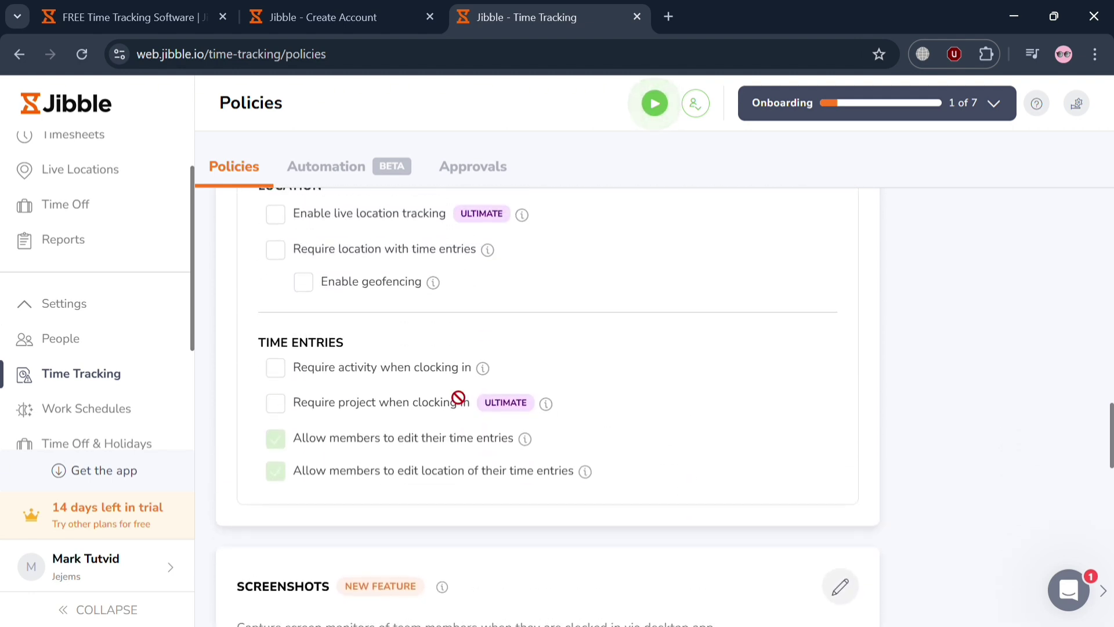
pyautogui.scroll(-9, 358, 505)
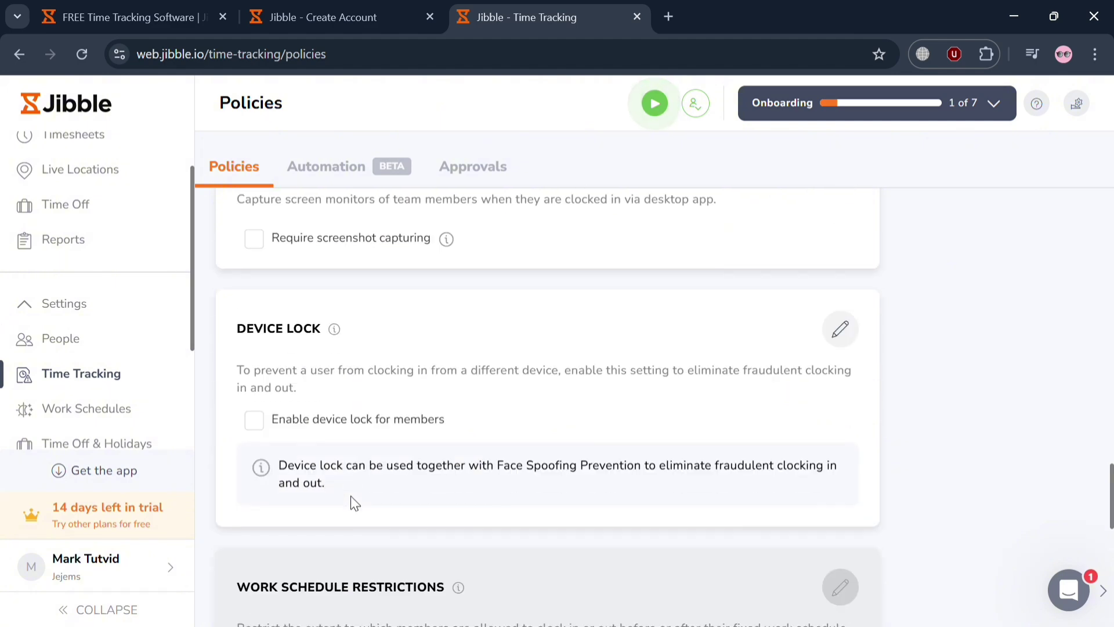
pyautogui.scroll(-9, 351, 498)
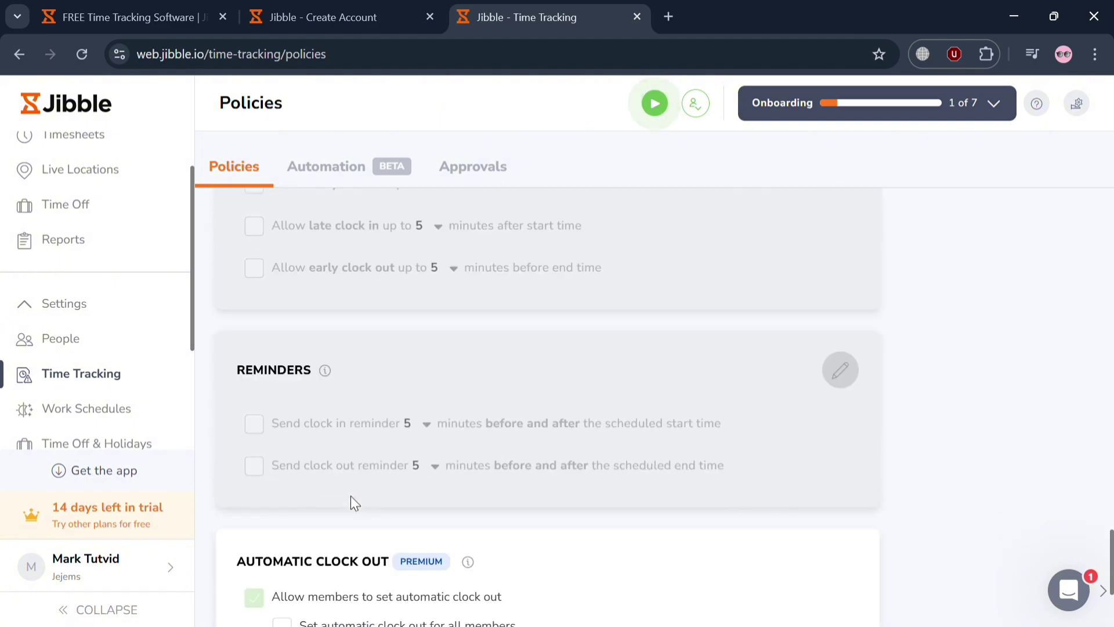
pyautogui.scroll(20, 352, 502)
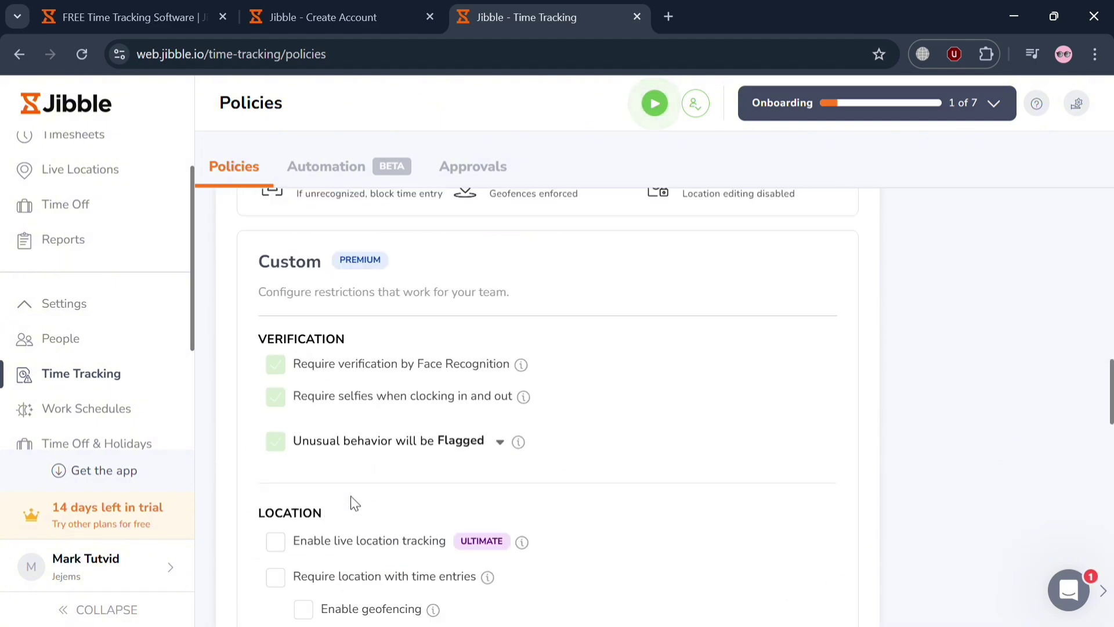
pyautogui.scroll(7, 354, 501)
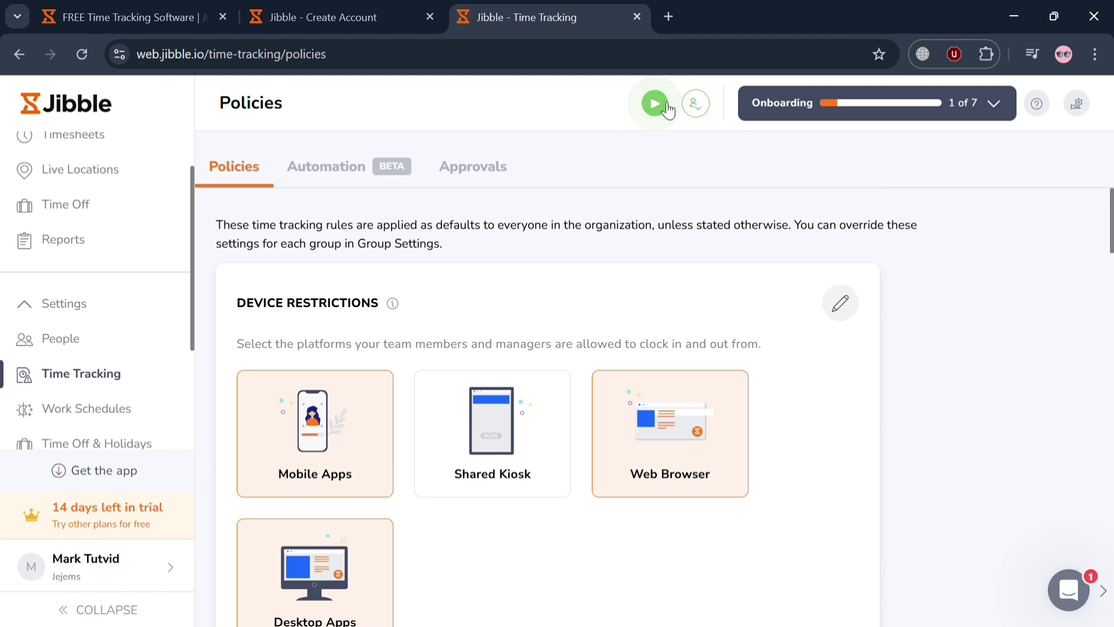
pyautogui.click(655, 104)
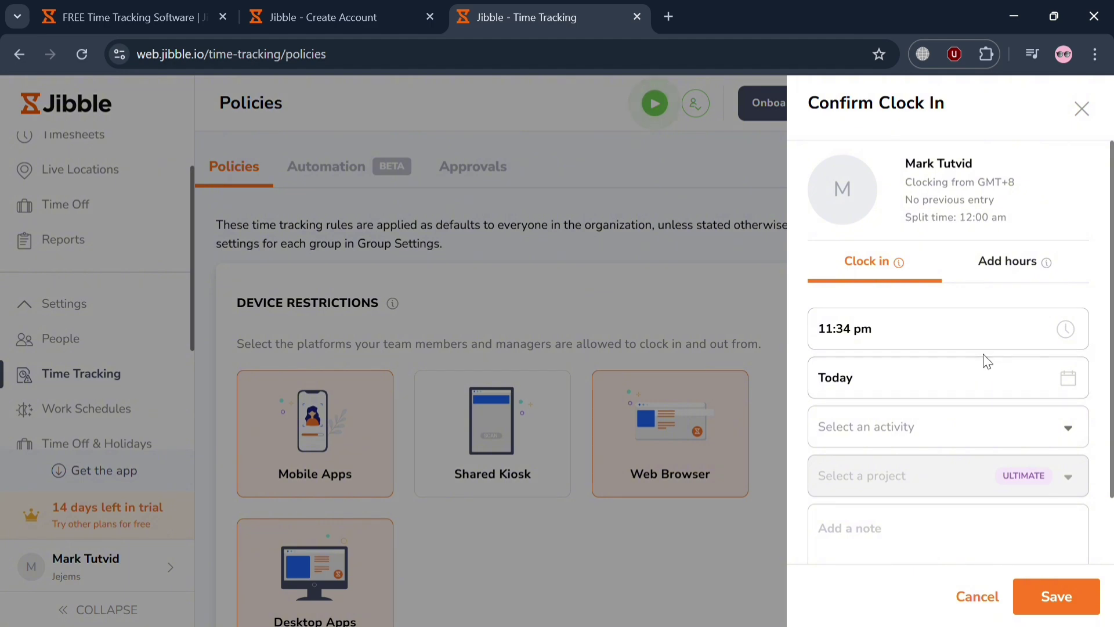
pyautogui.click(971, 441)
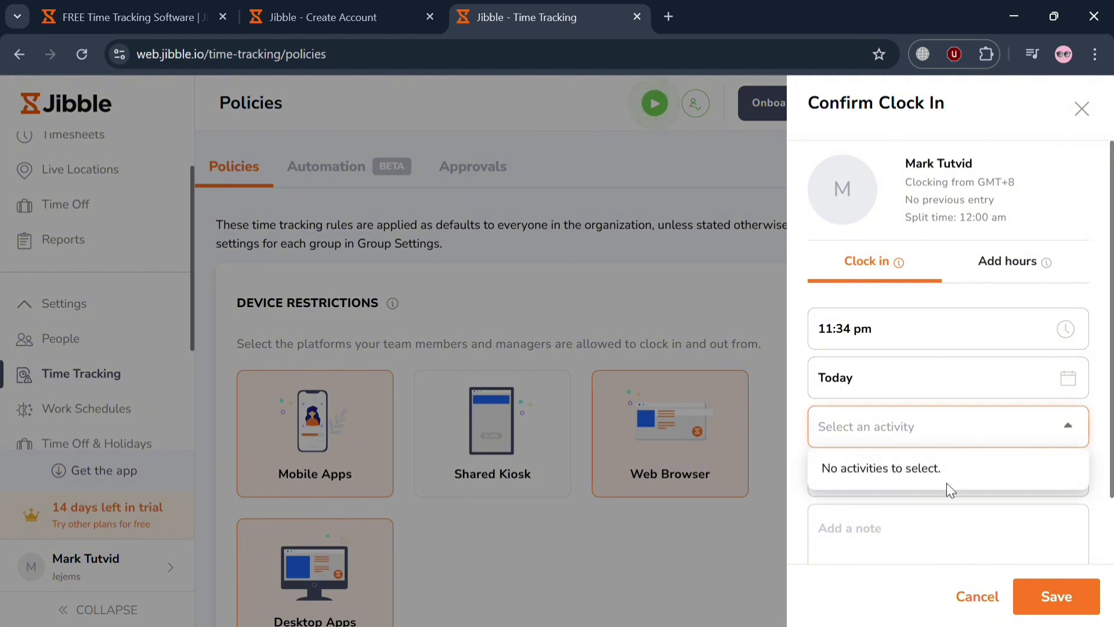
pyautogui.click(799, 470)
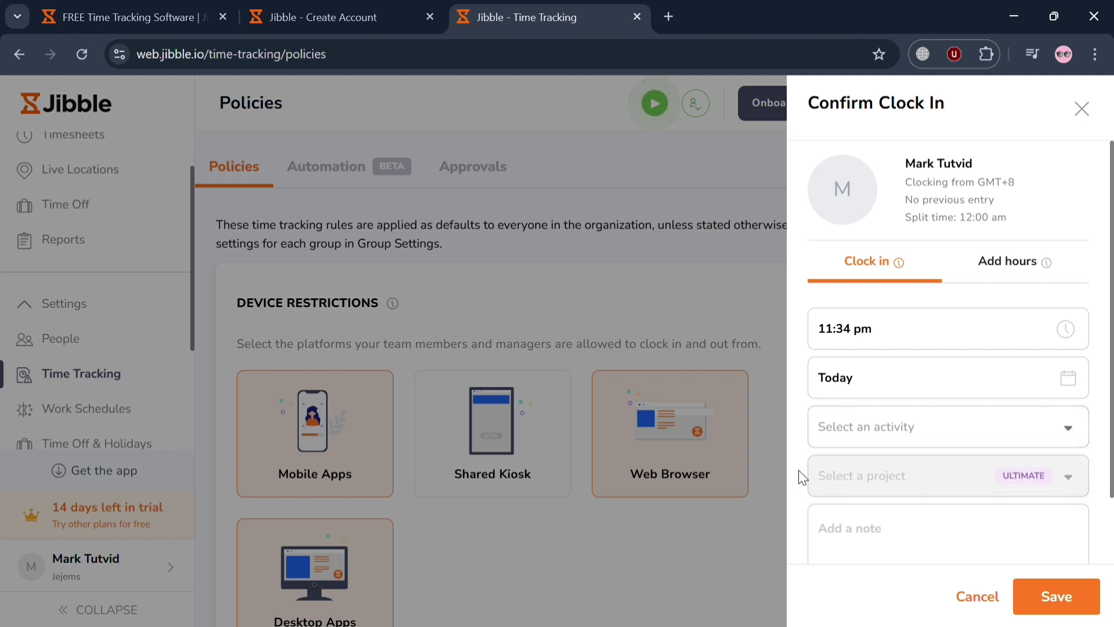
pyautogui.scroll(-2, 922, 498)
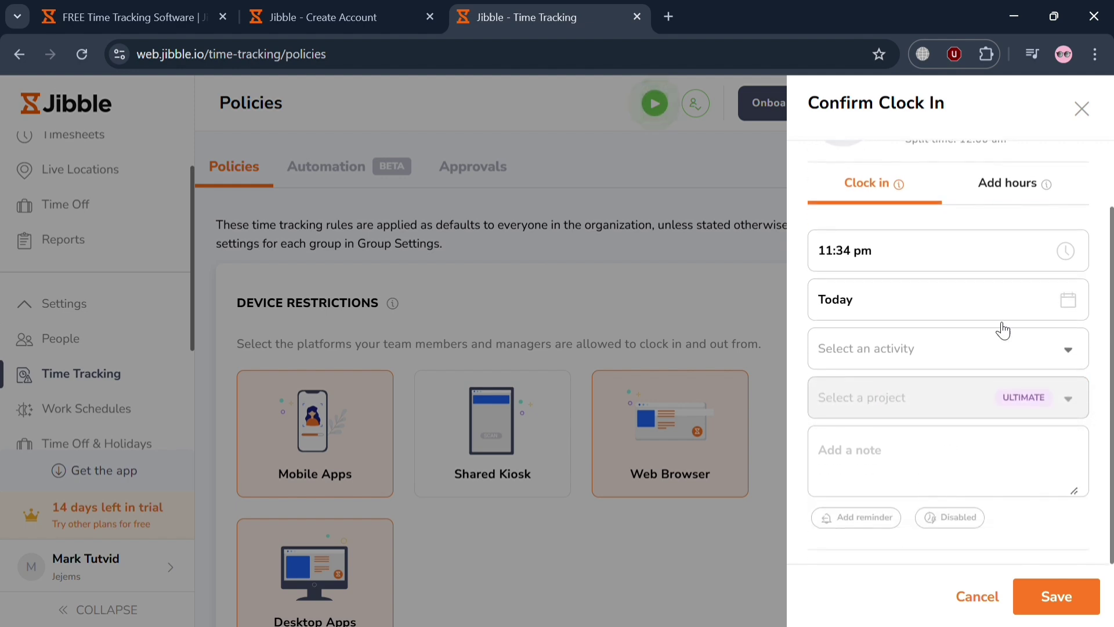
pyautogui.click(1018, 190)
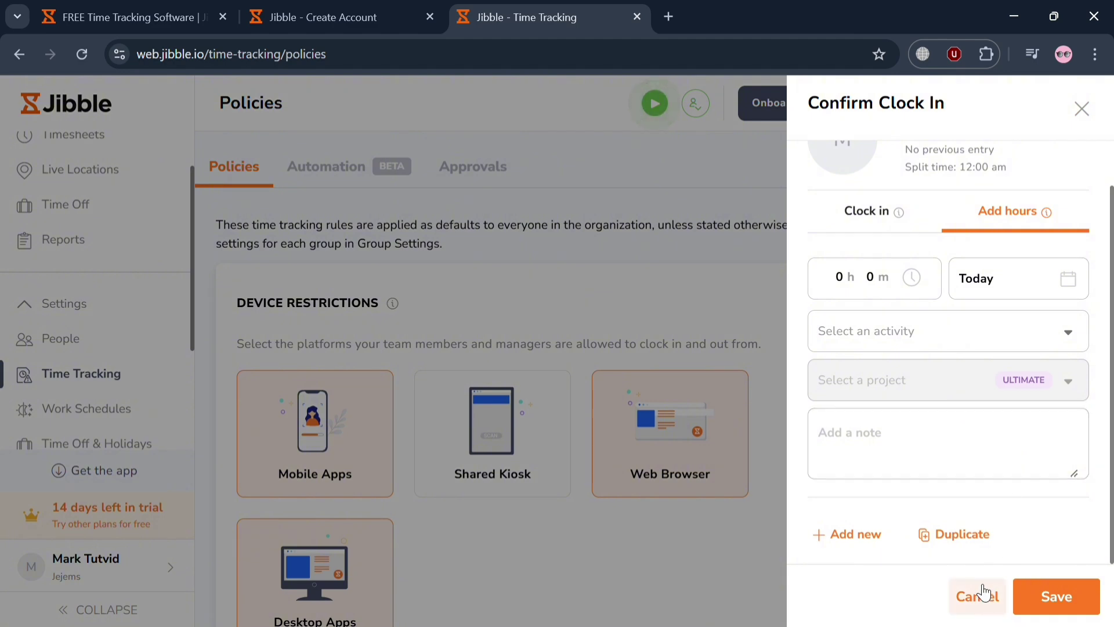
pyautogui.click(965, 604)
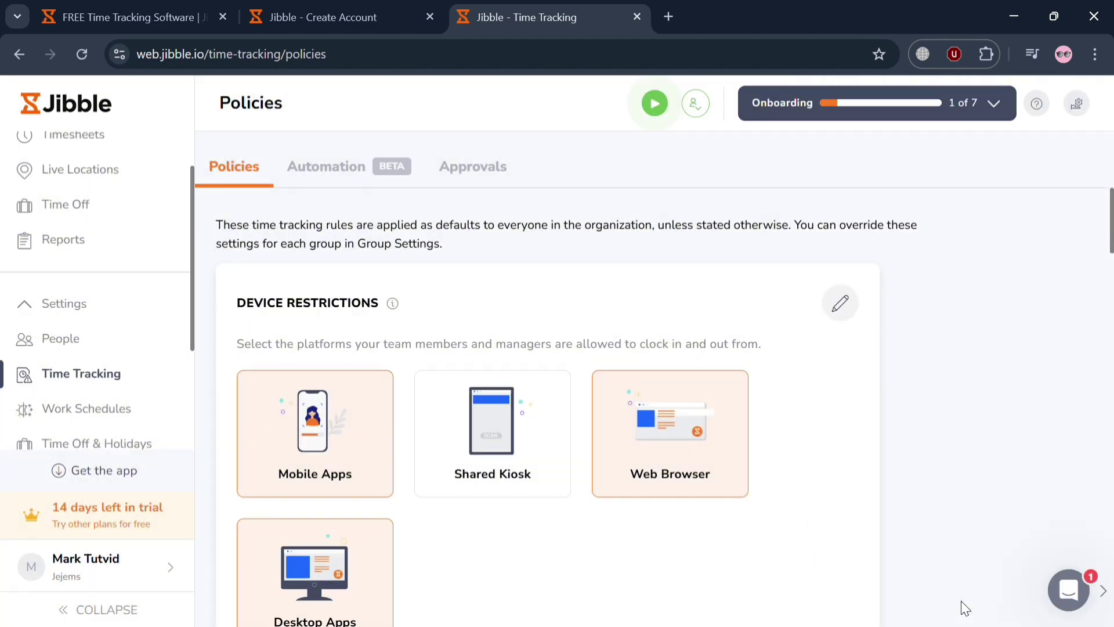
# Set up a Weekly pay period starting Monday under Time Tracking Approvals
pyautogui.click(368, 172)
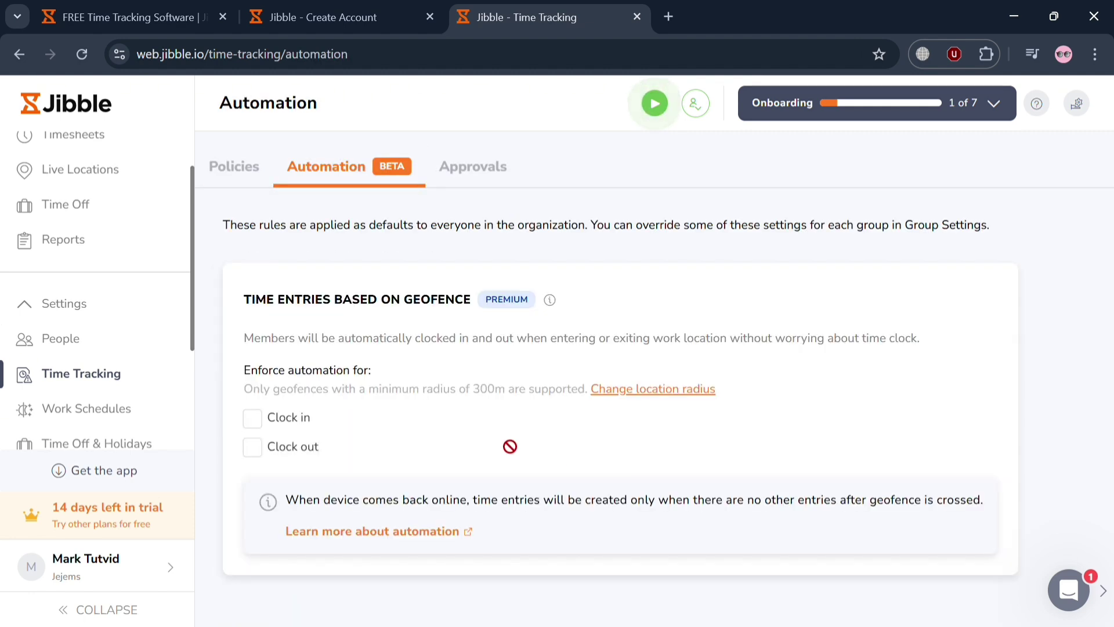
pyautogui.click(480, 179)
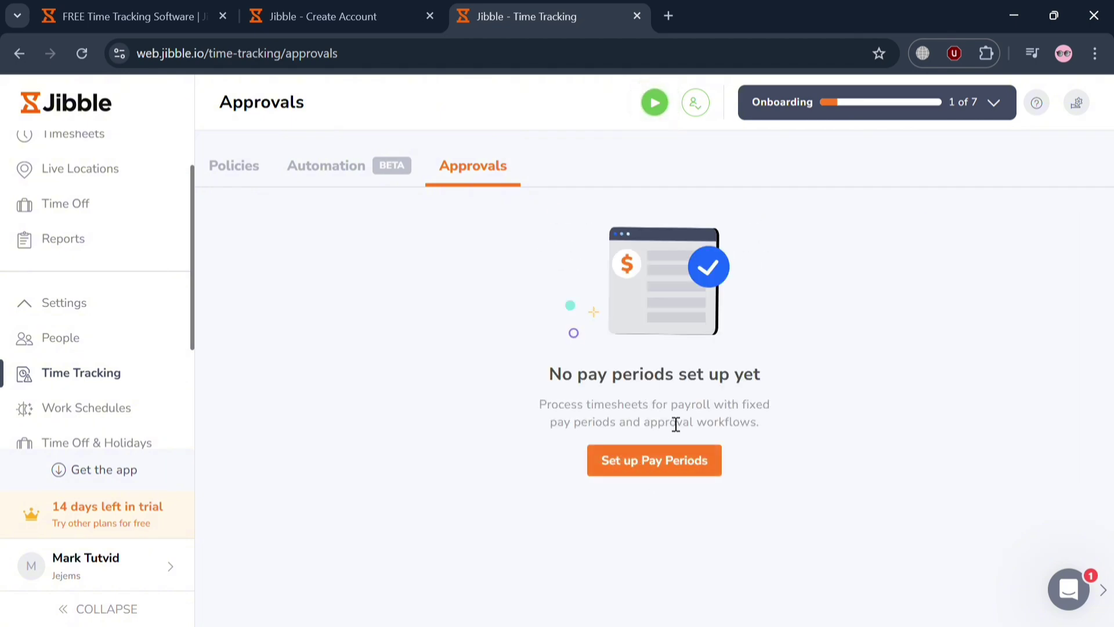
pyautogui.click(675, 475)
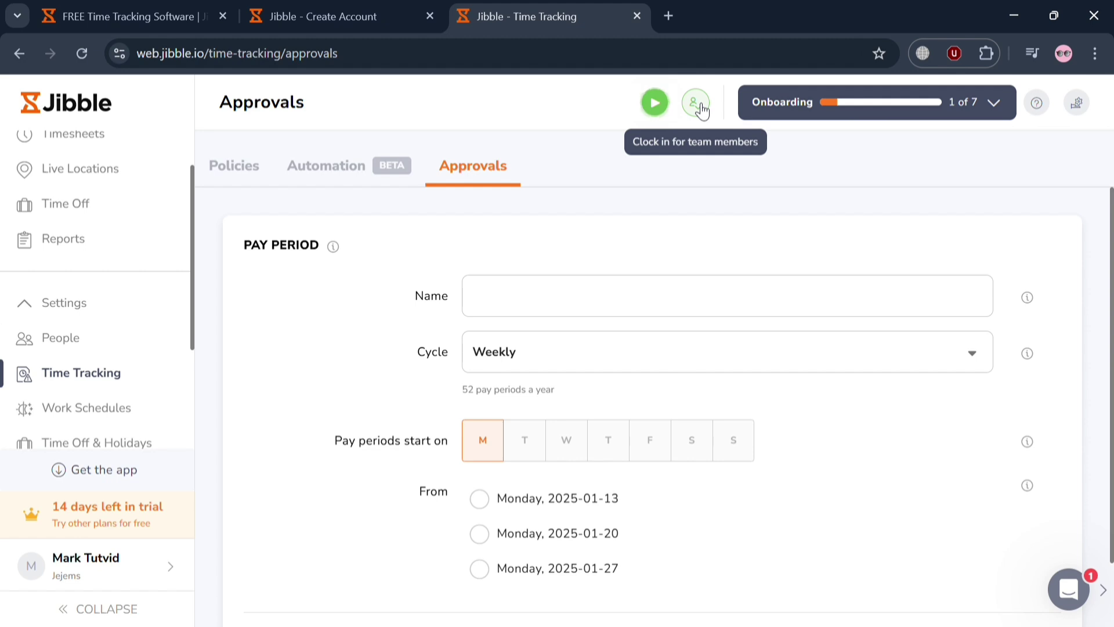
# Try adding a time entry for a team member, then close the empty member list
pyautogui.click(699, 105)
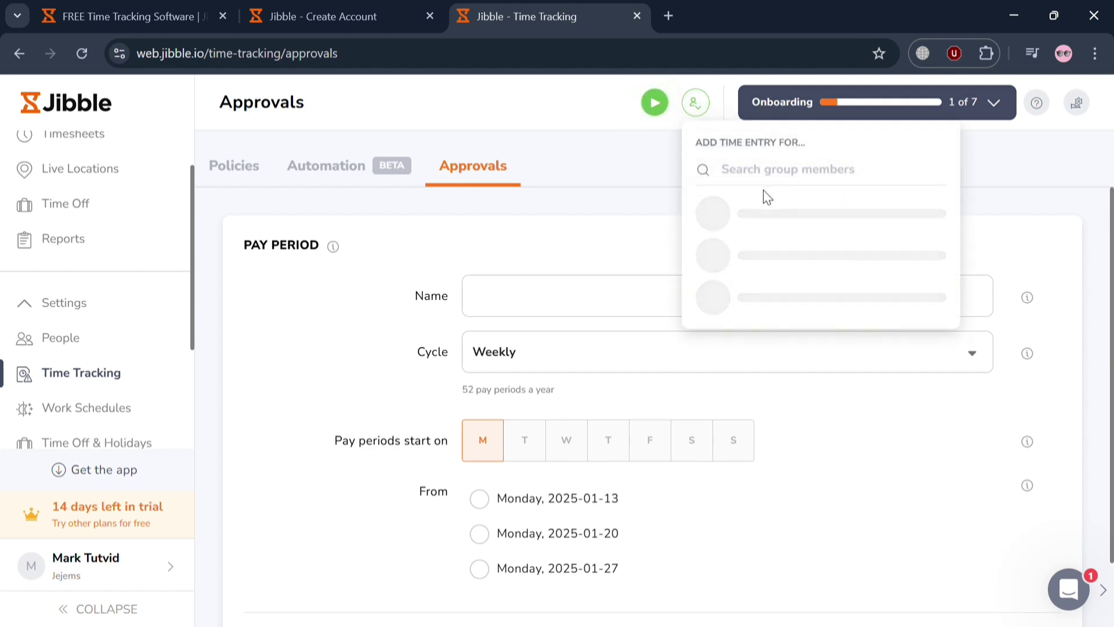
pyautogui.click(641, 183)
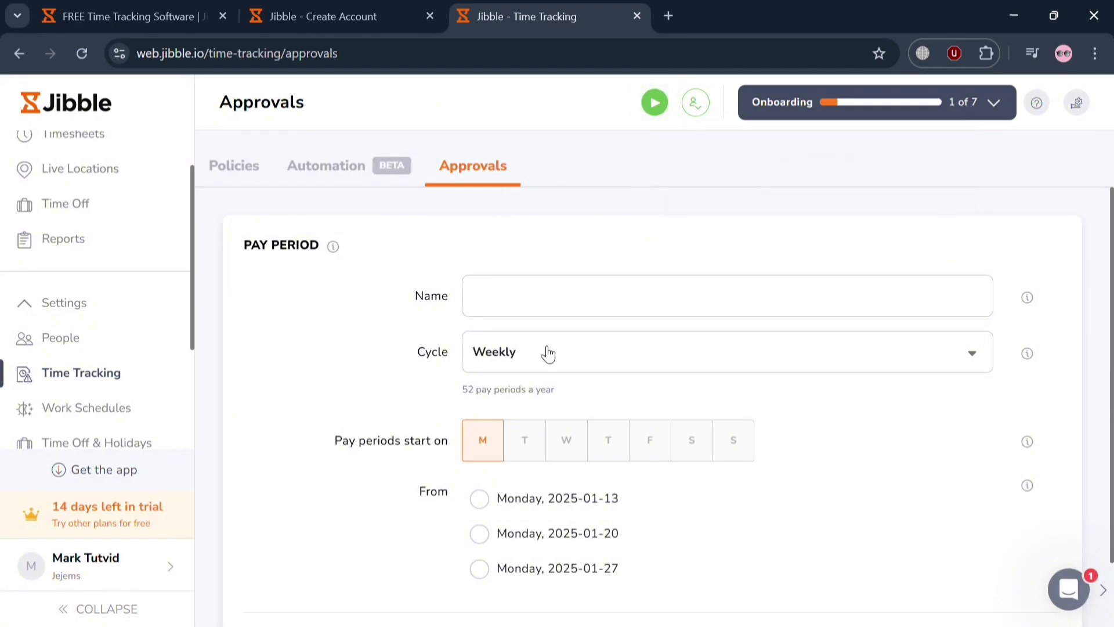
pyautogui.scroll(-2, 652, 475)
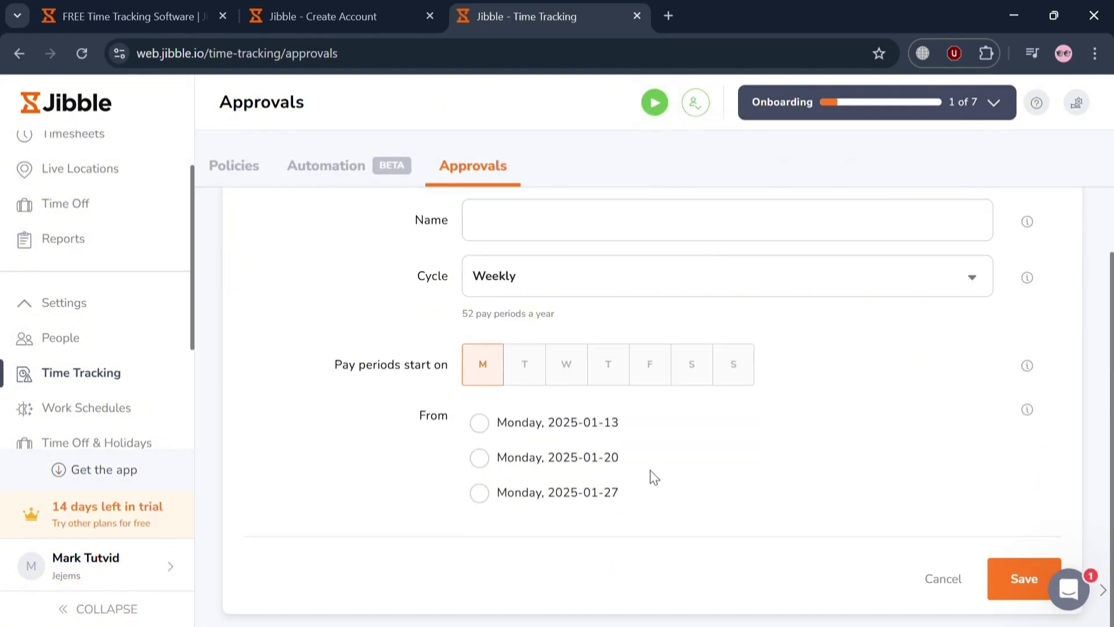
pyautogui.scroll(2, 654, 477)
pyautogui.scroll(-2, 770, 485)
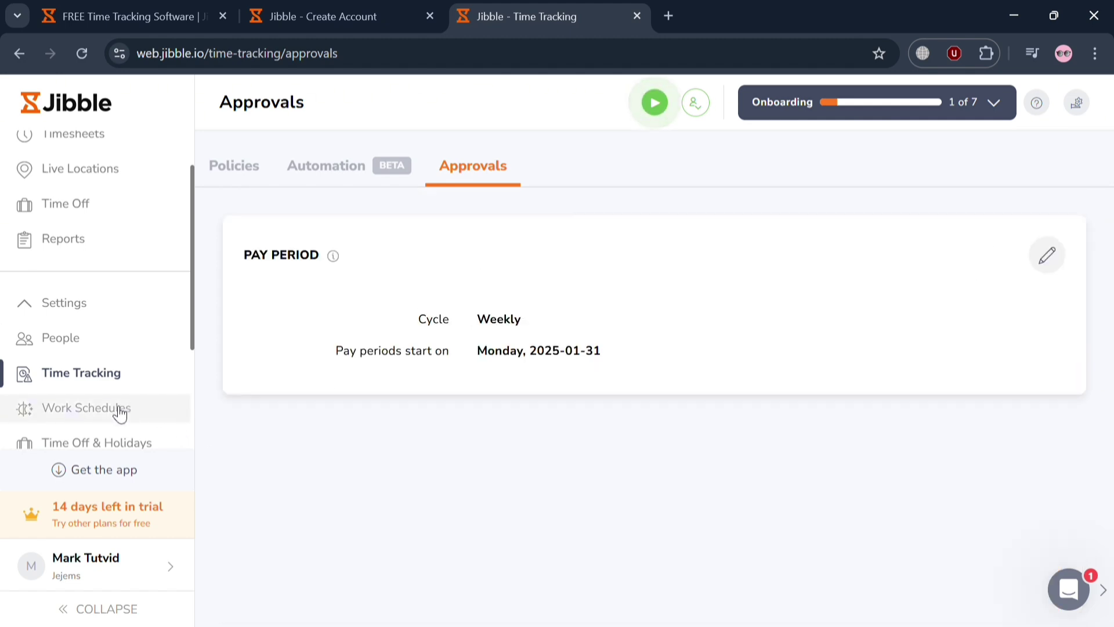
# Skip the Work Schedules tour and add a new schedule named 'Appointment Scheduling'
pyautogui.click(119, 412)
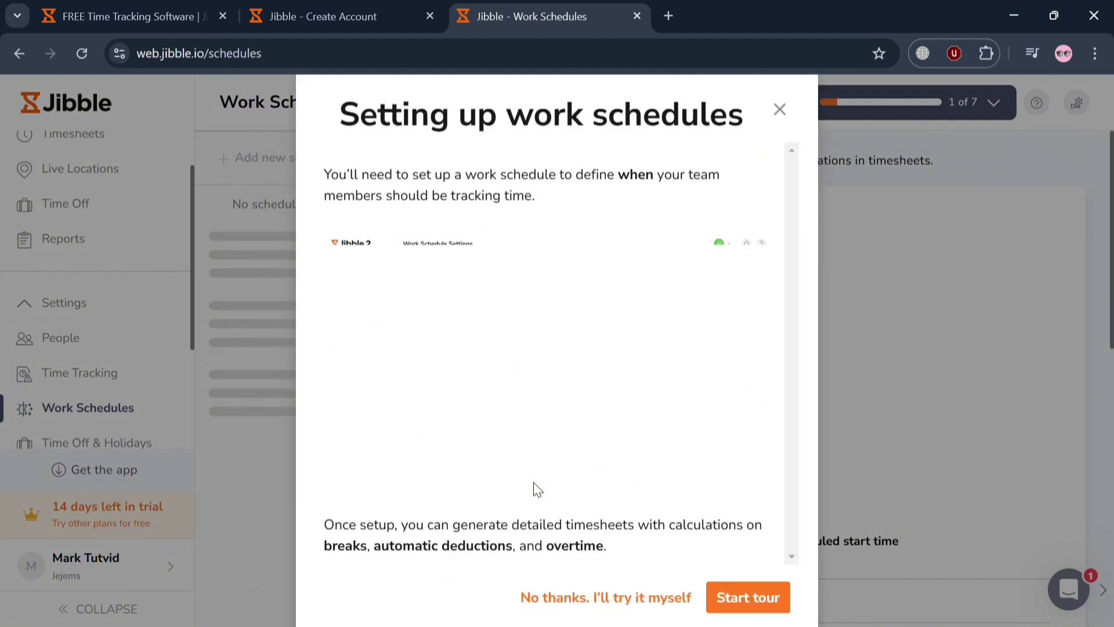
pyautogui.click(573, 599)
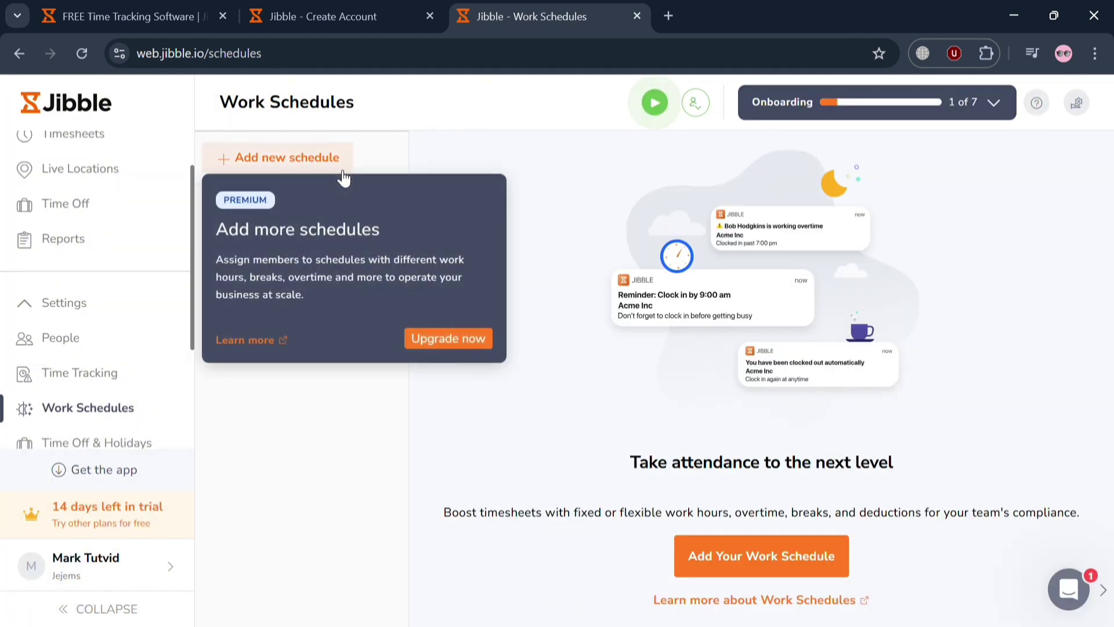
pyautogui.click(342, 174)
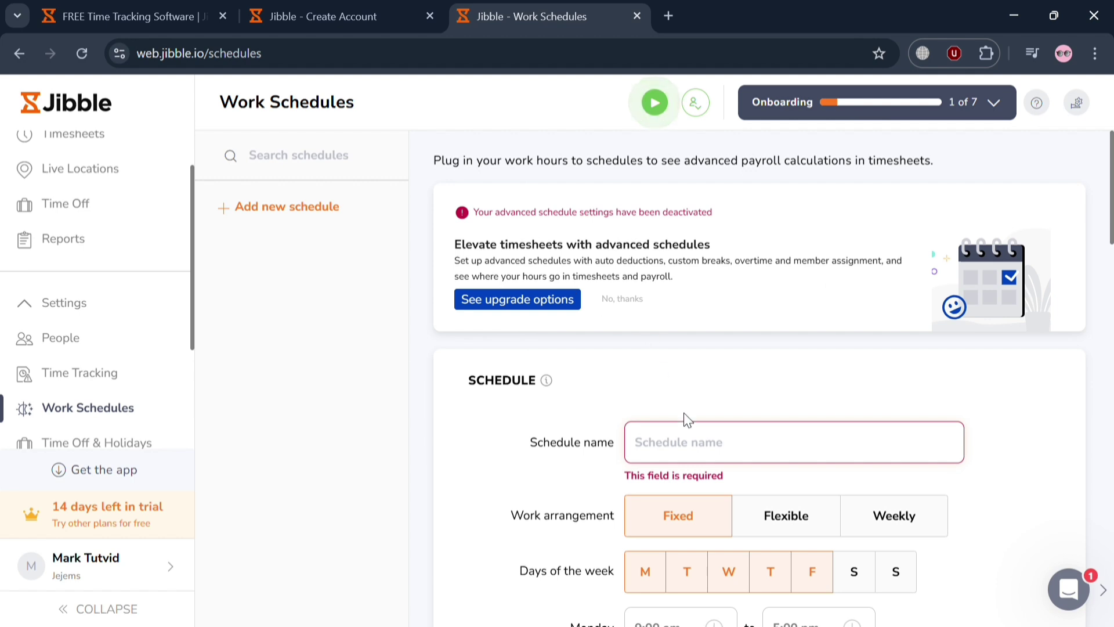
pyautogui.click(710, 452)
pyautogui.scroll(-2, 709, 452)
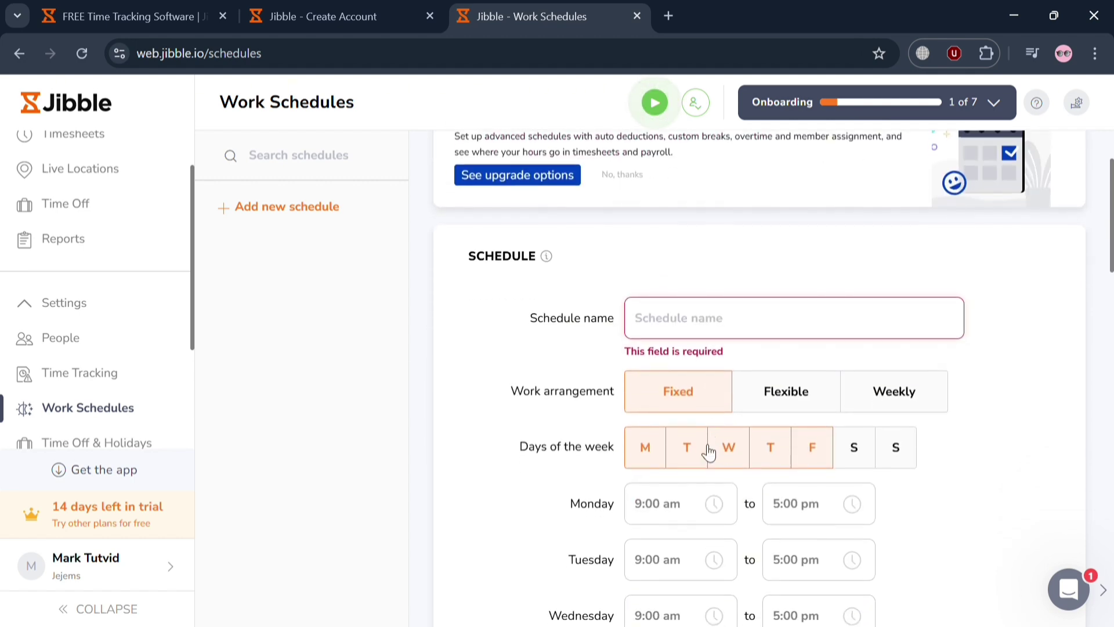
pyautogui.write('S')
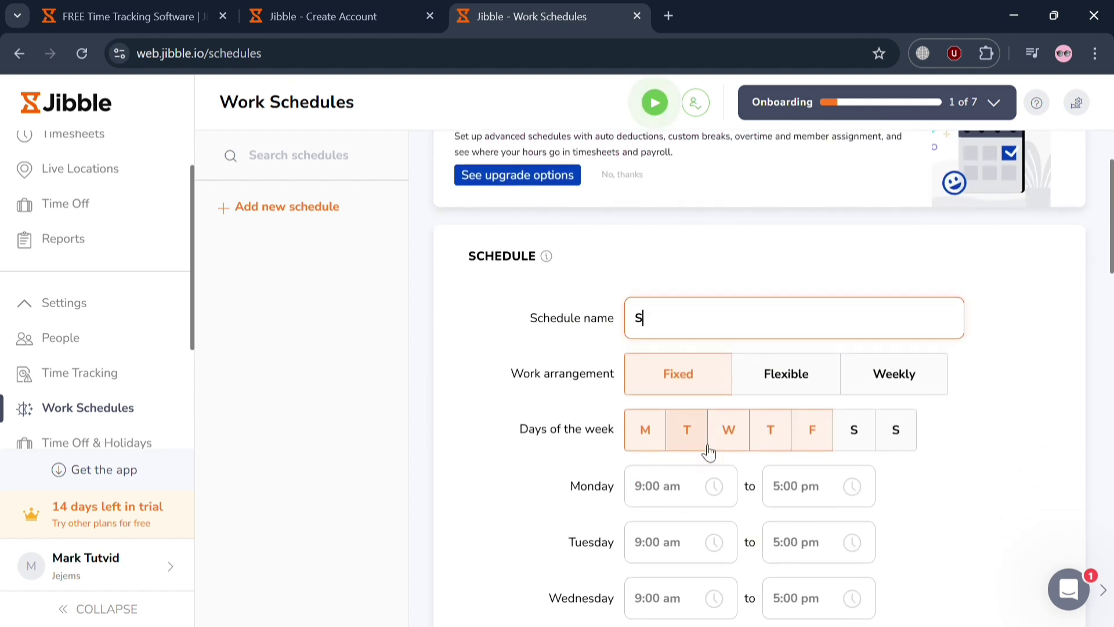
pyautogui.press('BackSpace')
pyautogui.write('Appointment Scheduling')
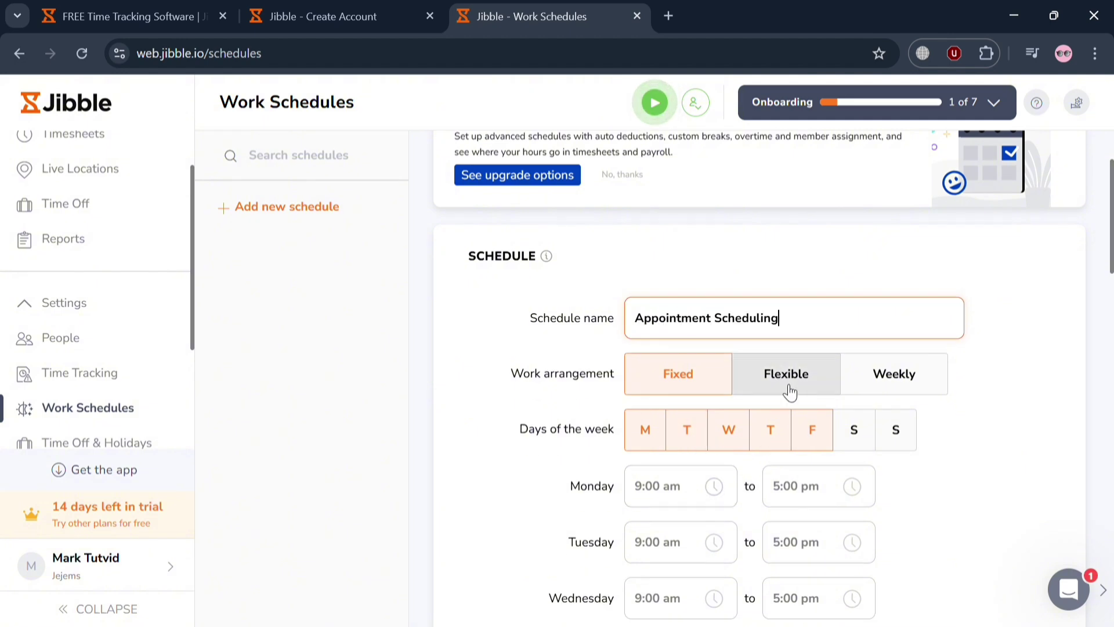
# Make the schedule Fixed rather than Flexible and begin editing Monday's start time
pyautogui.click(788, 390)
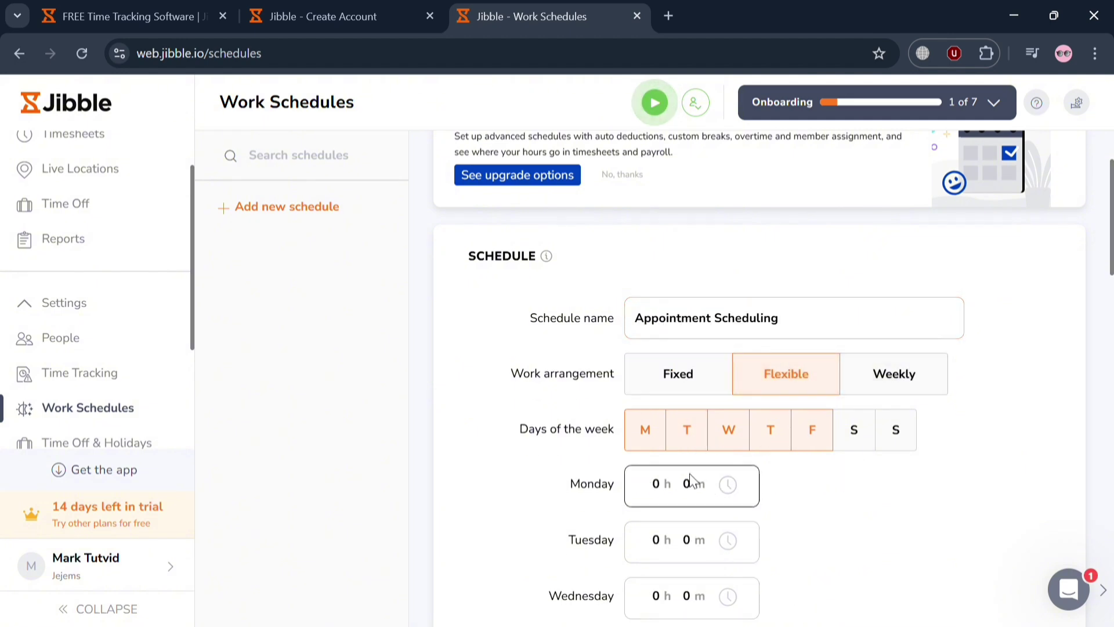
pyautogui.scroll(-1, 686, 481)
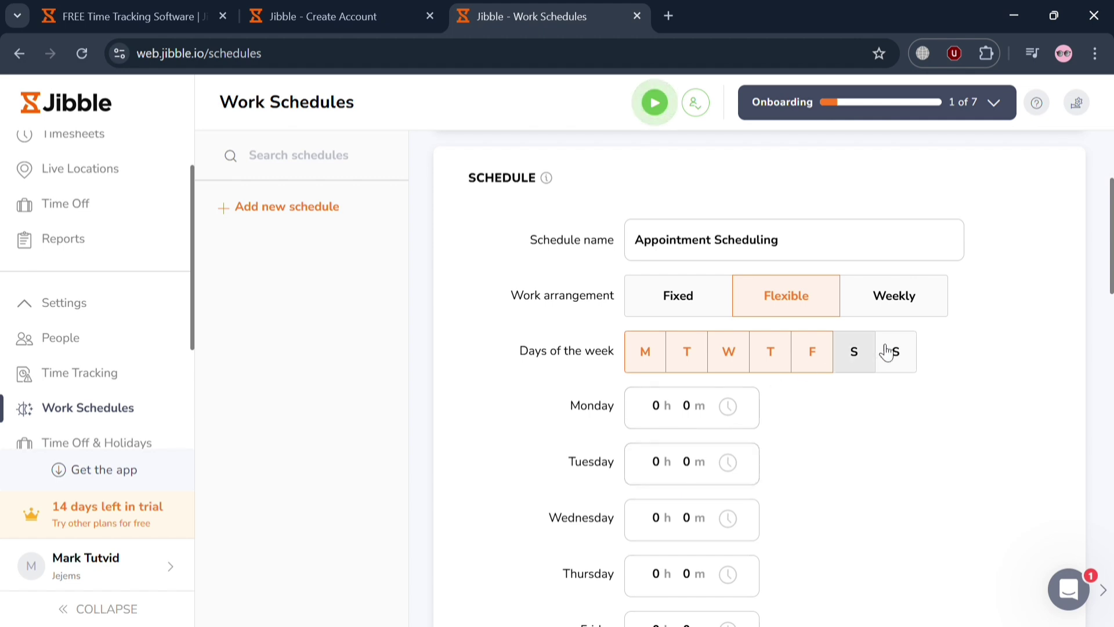
pyautogui.click(717, 318)
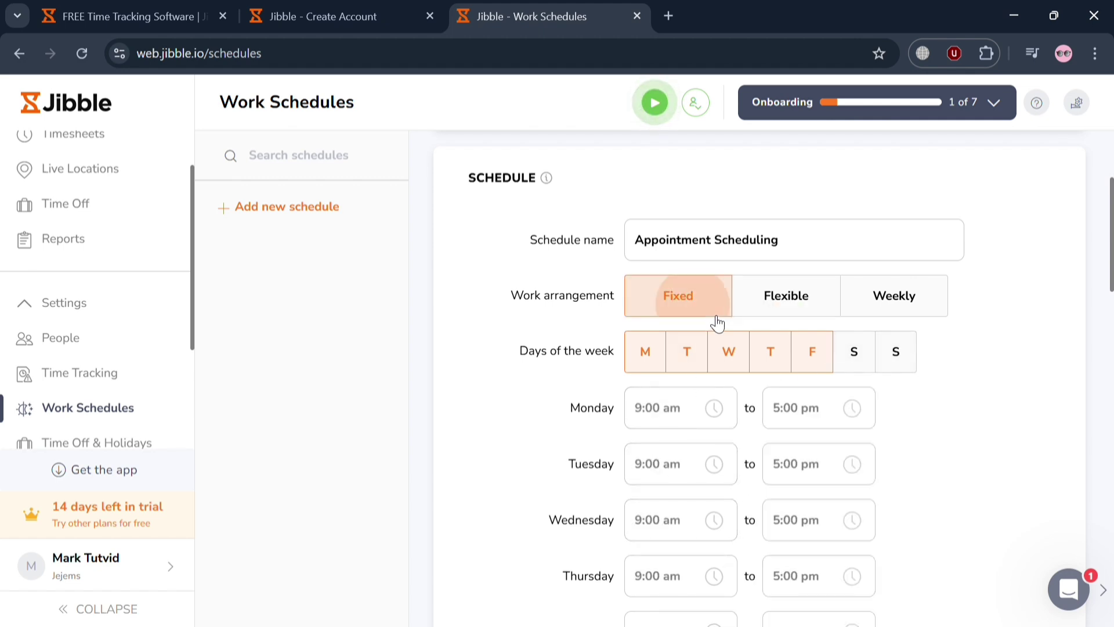
pyautogui.click(691, 422)
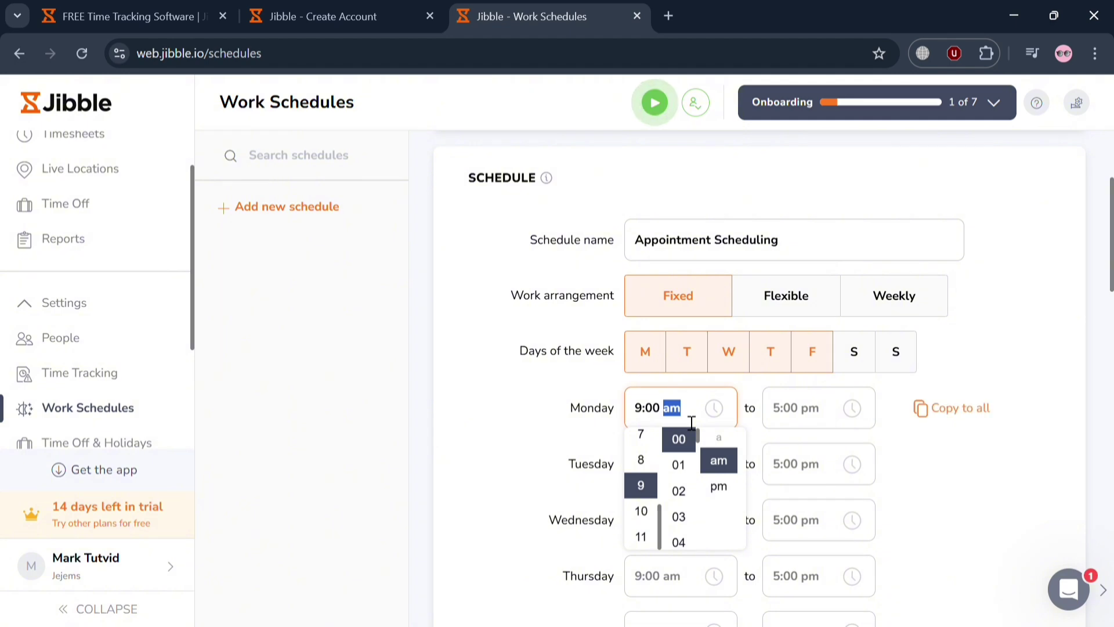
# Set Monday's start to 8:00 am, review breaks, overtime and locations, and save the schedule
pyautogui.click(646, 467)
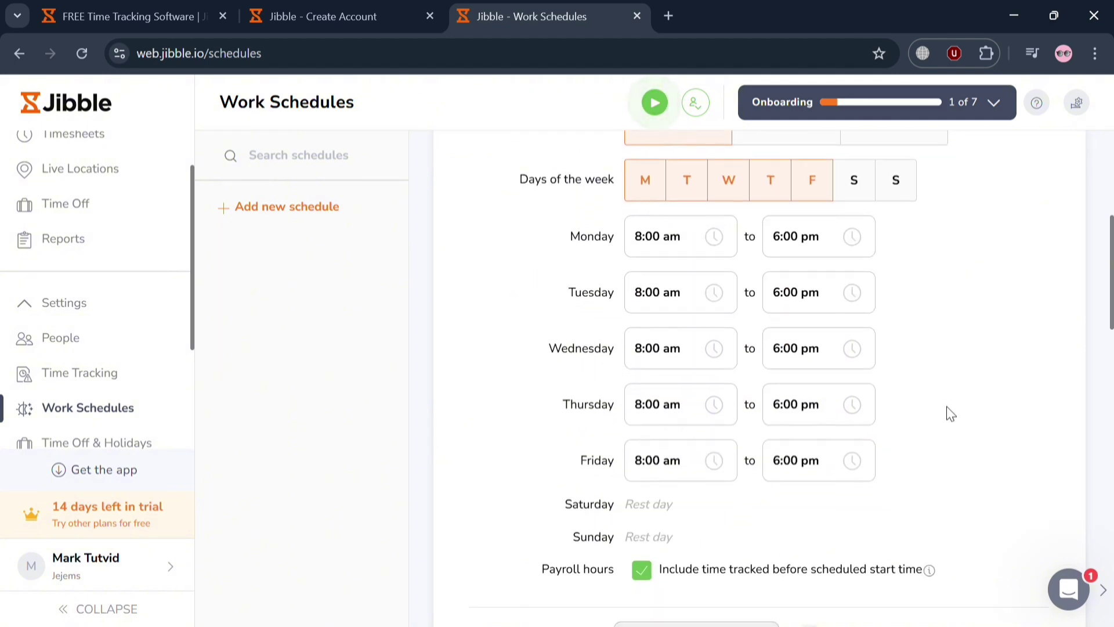
pyautogui.scroll(-2, 948, 413)
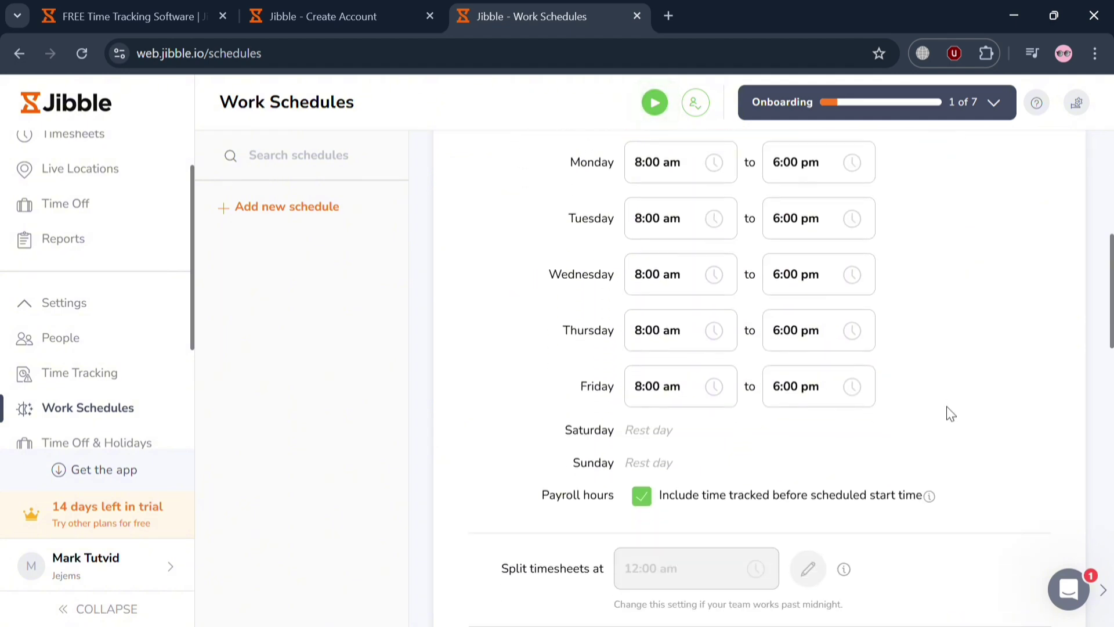
pyautogui.scroll(-3, 950, 413)
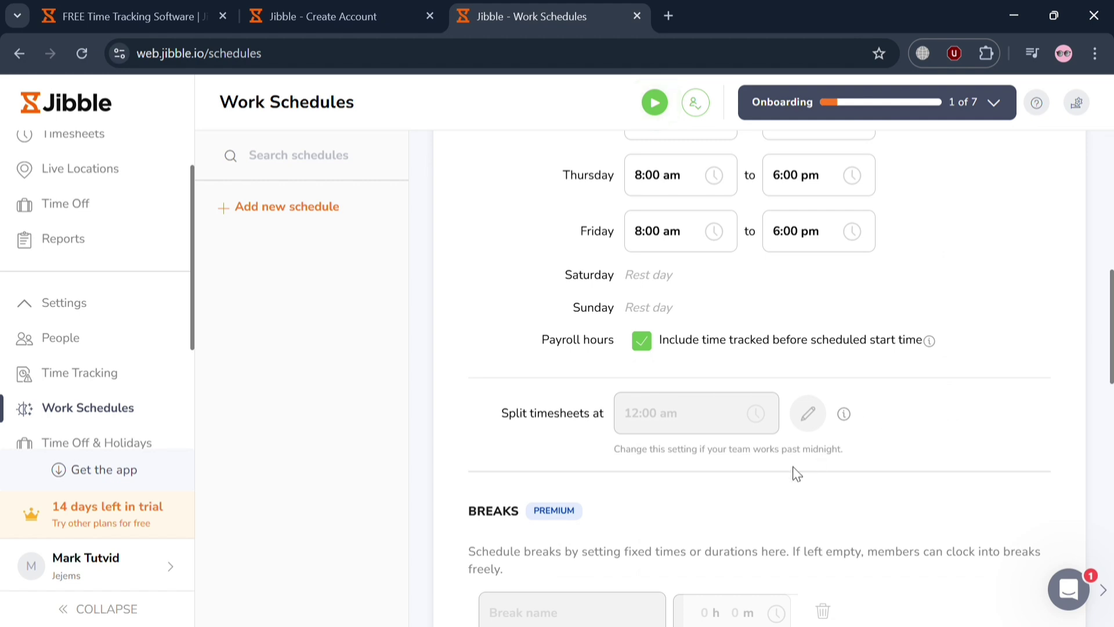
pyautogui.scroll(-4, 796, 473)
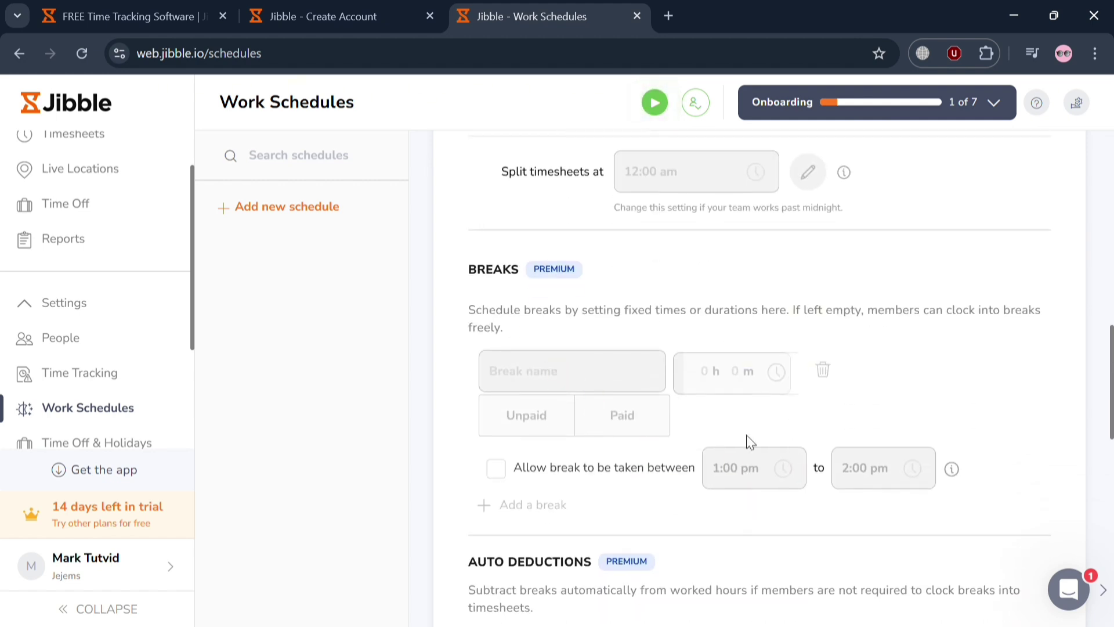
pyautogui.scroll(-5, 875, 527)
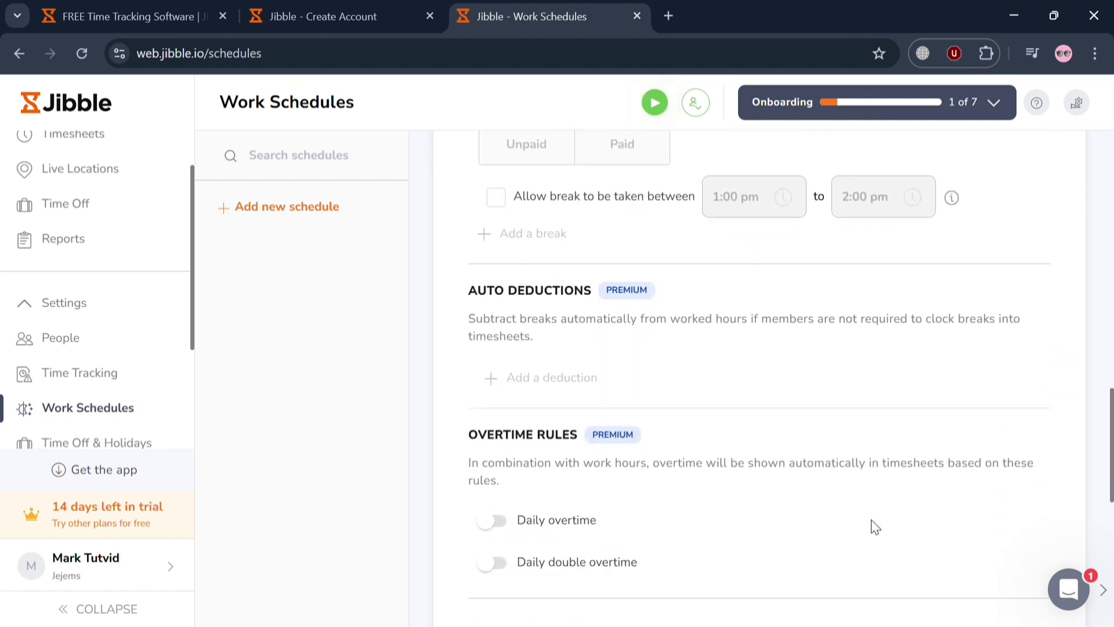
pyautogui.scroll(-6, 775, 517)
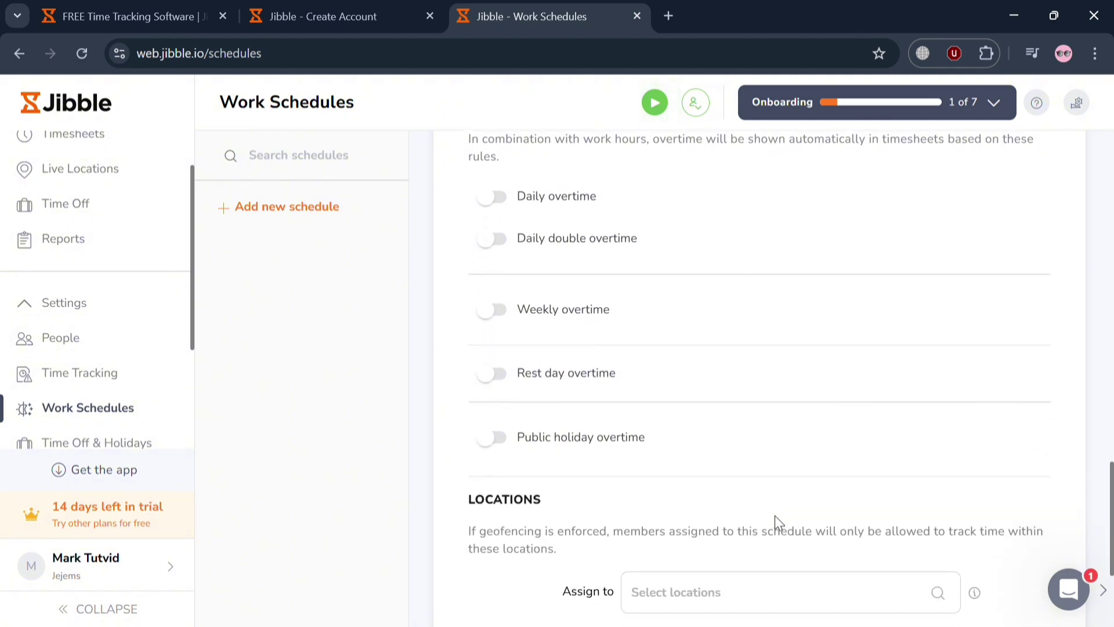
pyautogui.scroll(2, 774, 515)
pyautogui.scroll(-1, 775, 515)
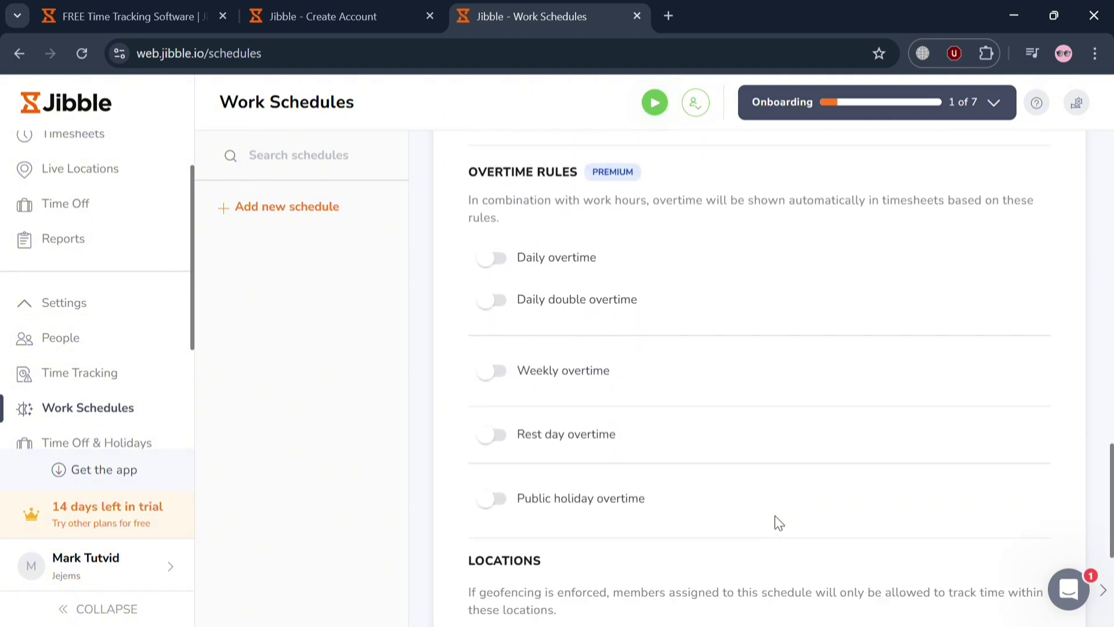
pyautogui.scroll(-4, 775, 515)
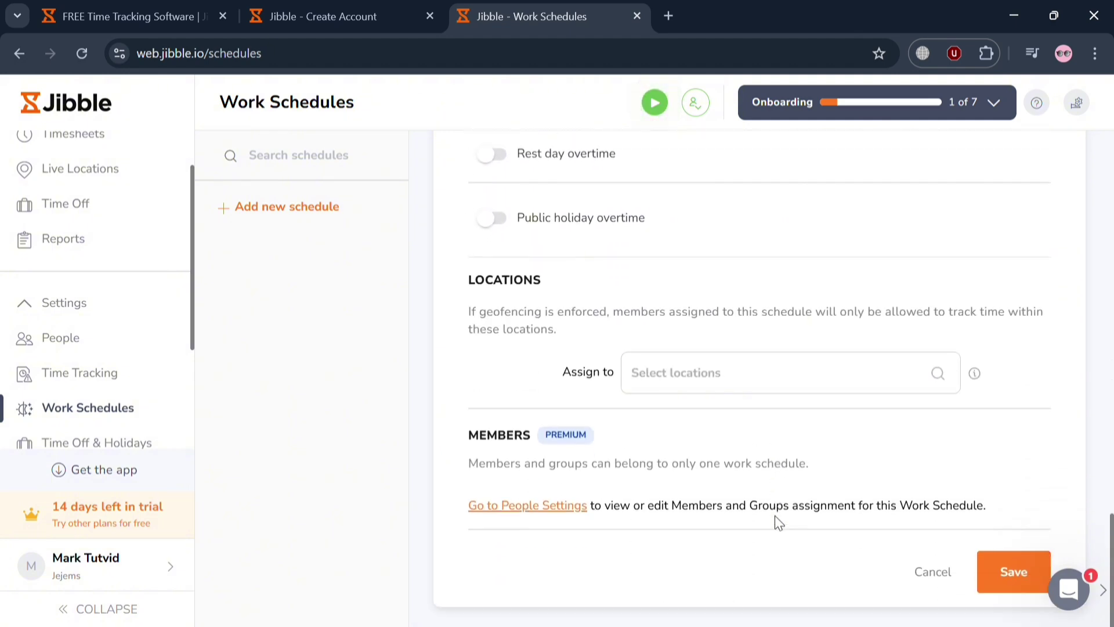
pyautogui.scroll(1, 776, 516)
pyautogui.click(1014, 609)
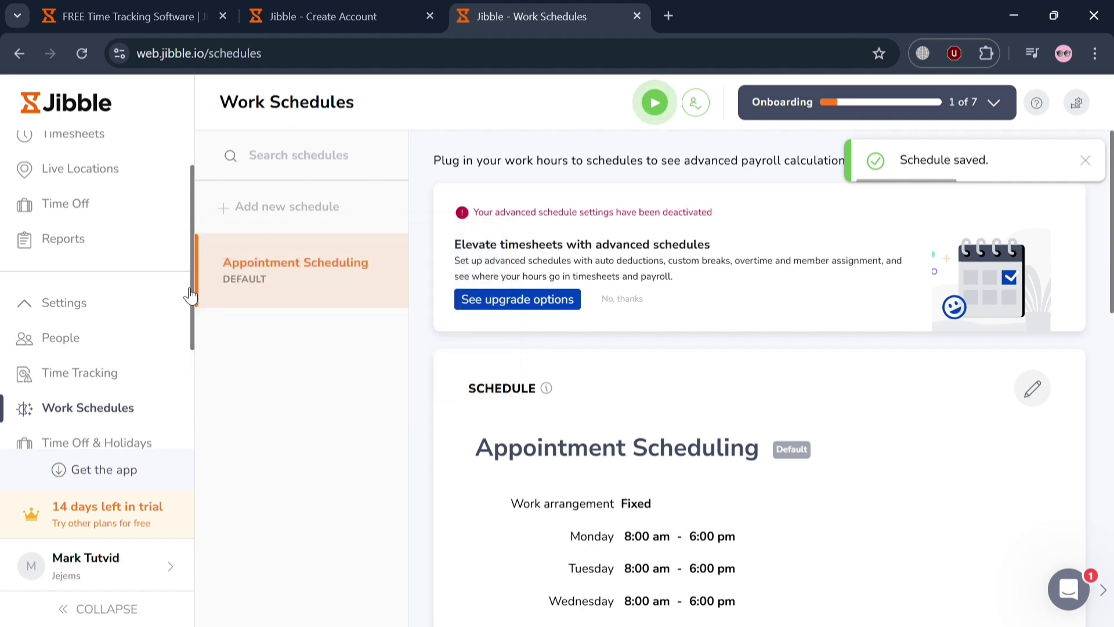
pyautogui.scroll(-1, 94, 425)
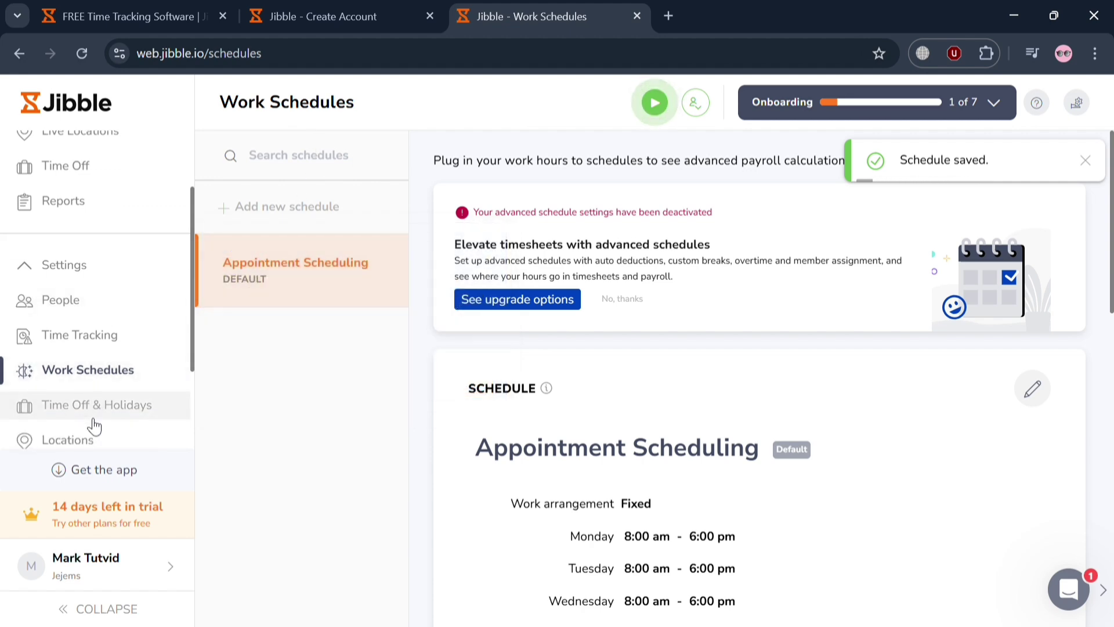
# In Time Off & Holidays, create a calendar importing the Philippines' public holidays and save it
pyautogui.click(93, 421)
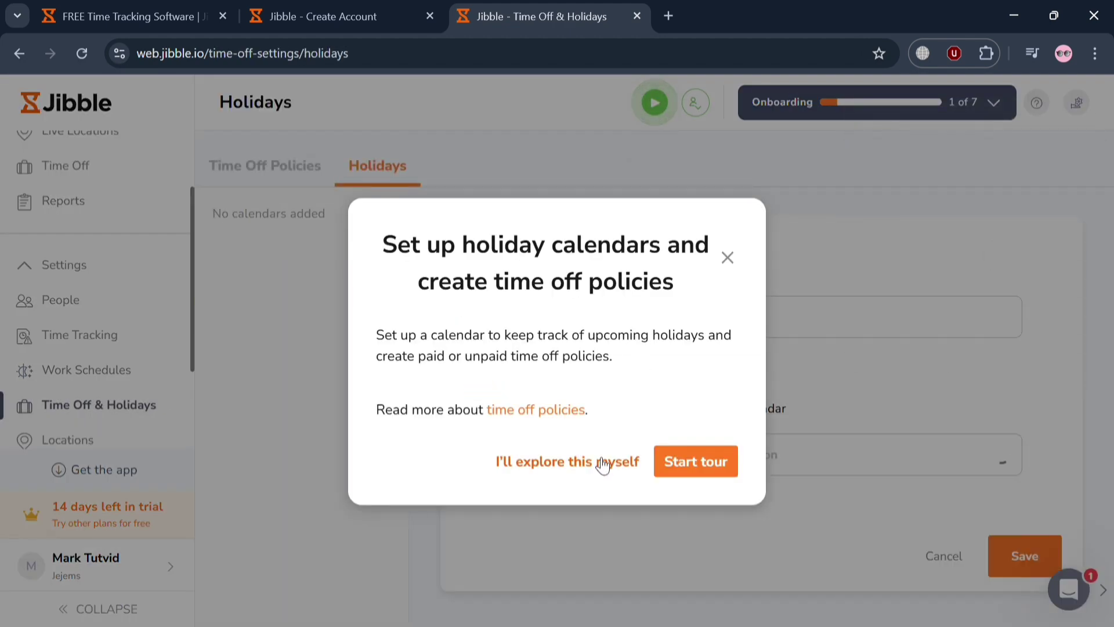
pyautogui.click(579, 570)
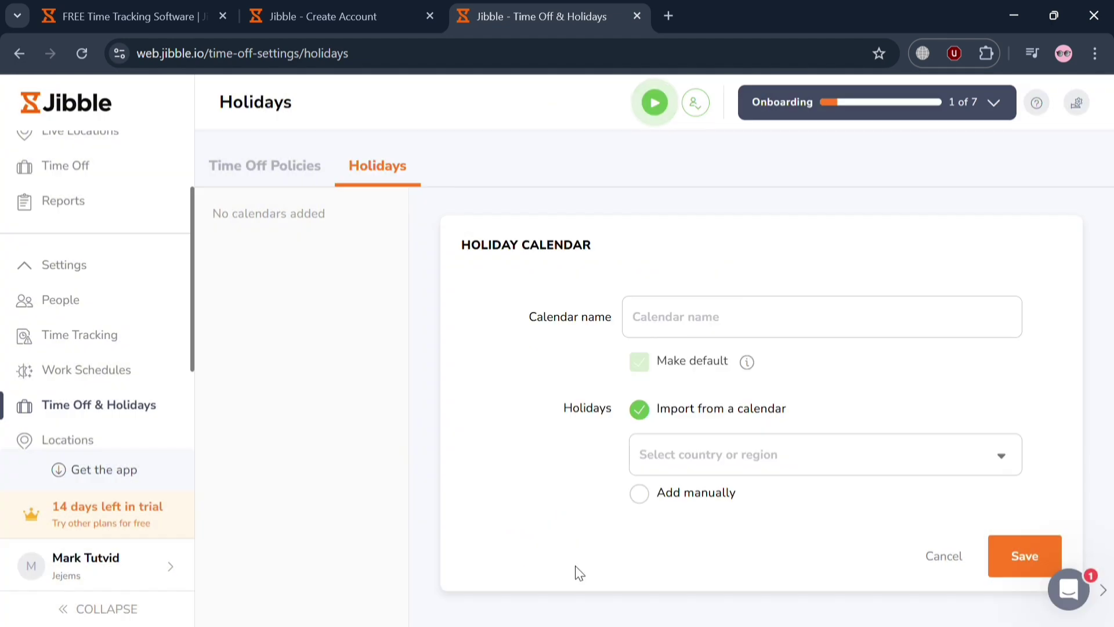
pyautogui.click(790, 321)
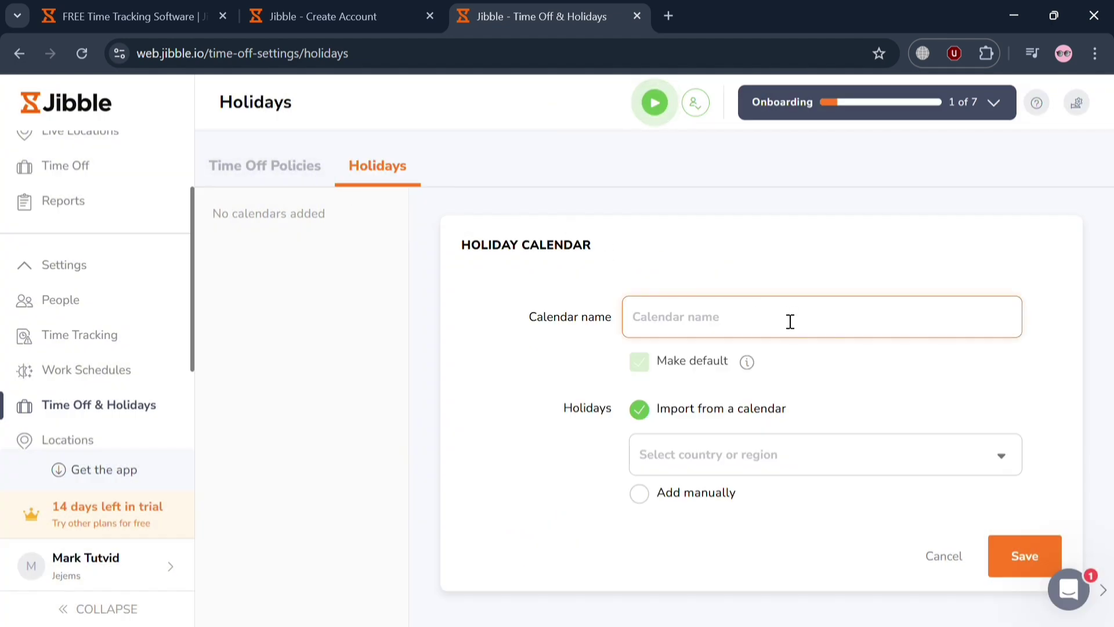
pyautogui.write('Inde')
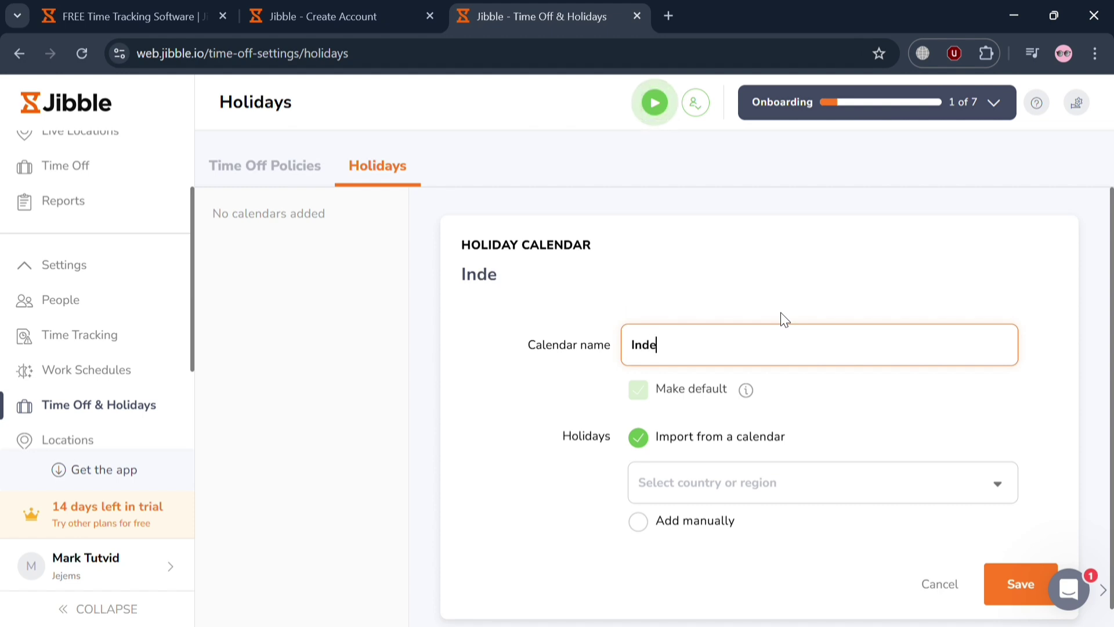
pyautogui.write('pendence Day')
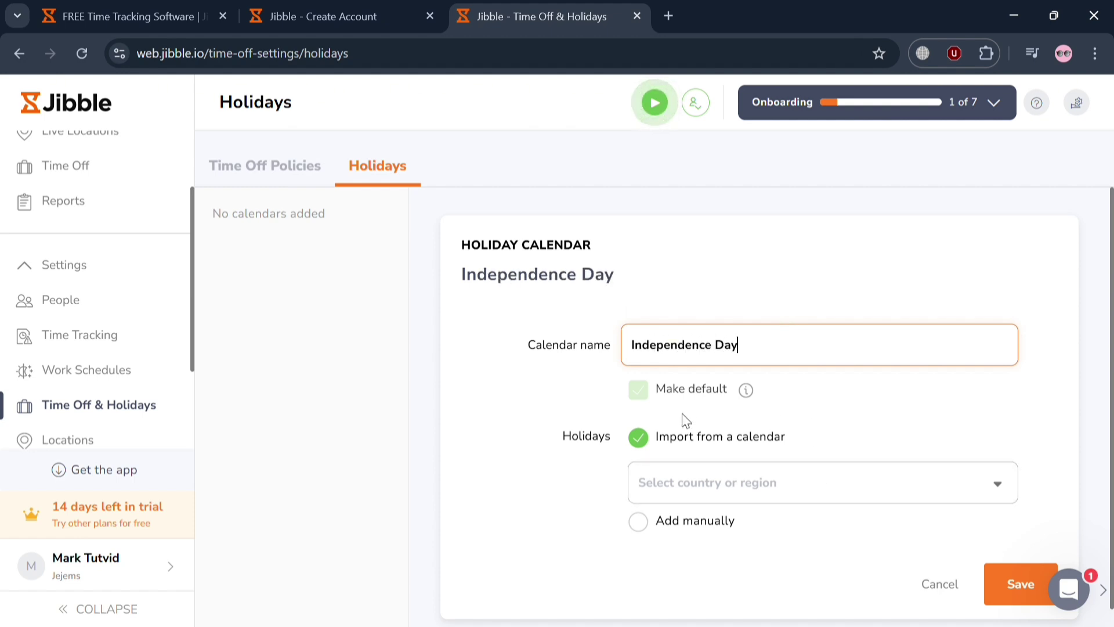
pyautogui.click(756, 503)
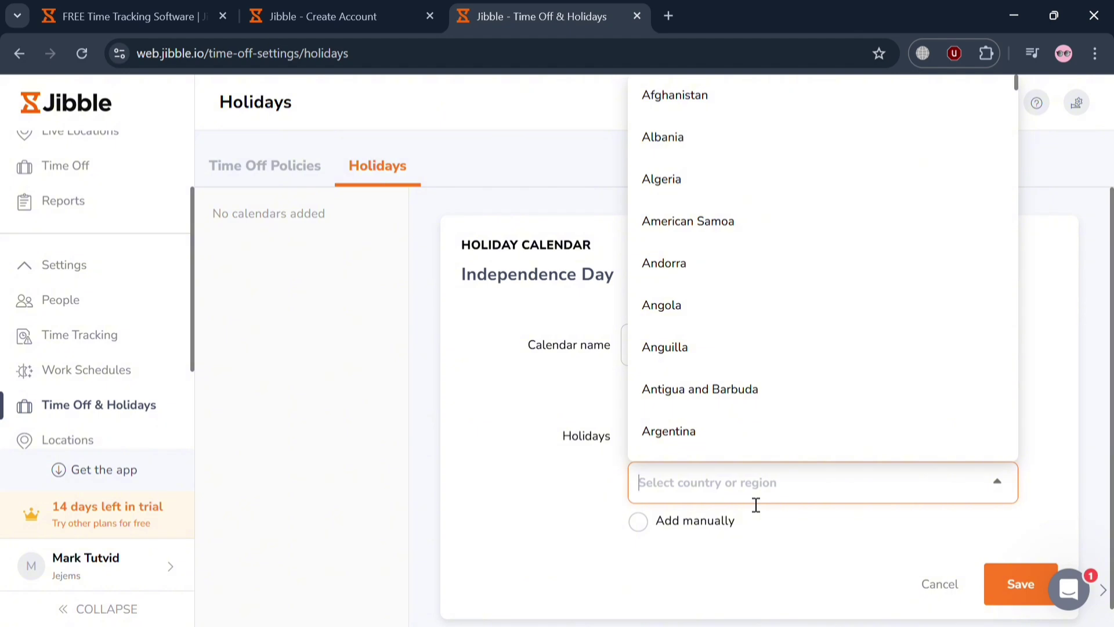
pyautogui.write('ph')
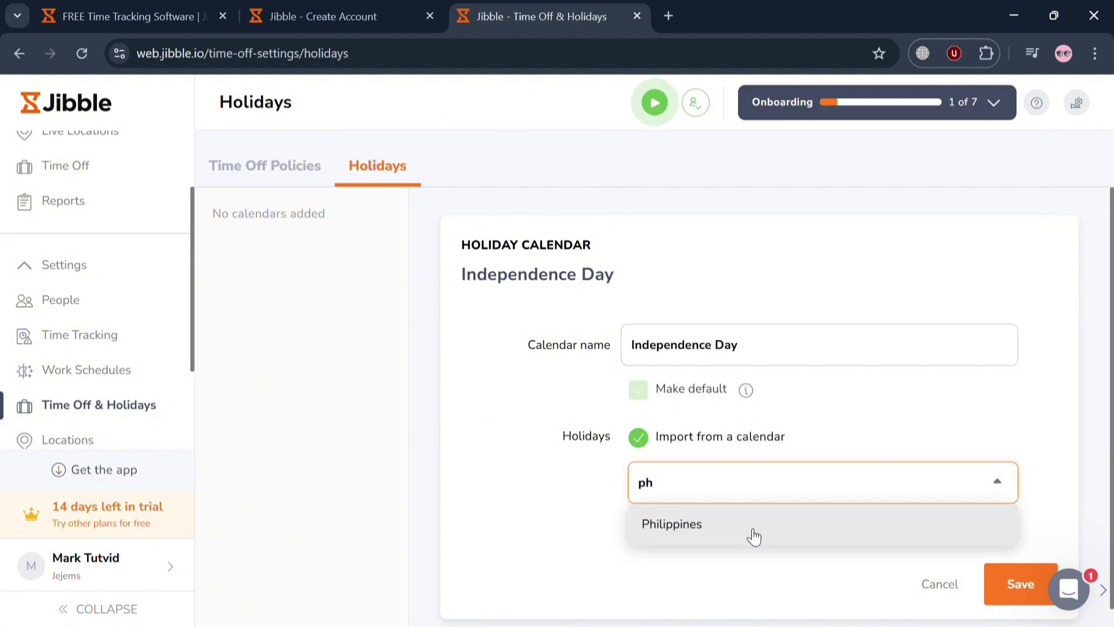
pyautogui.click(755, 537)
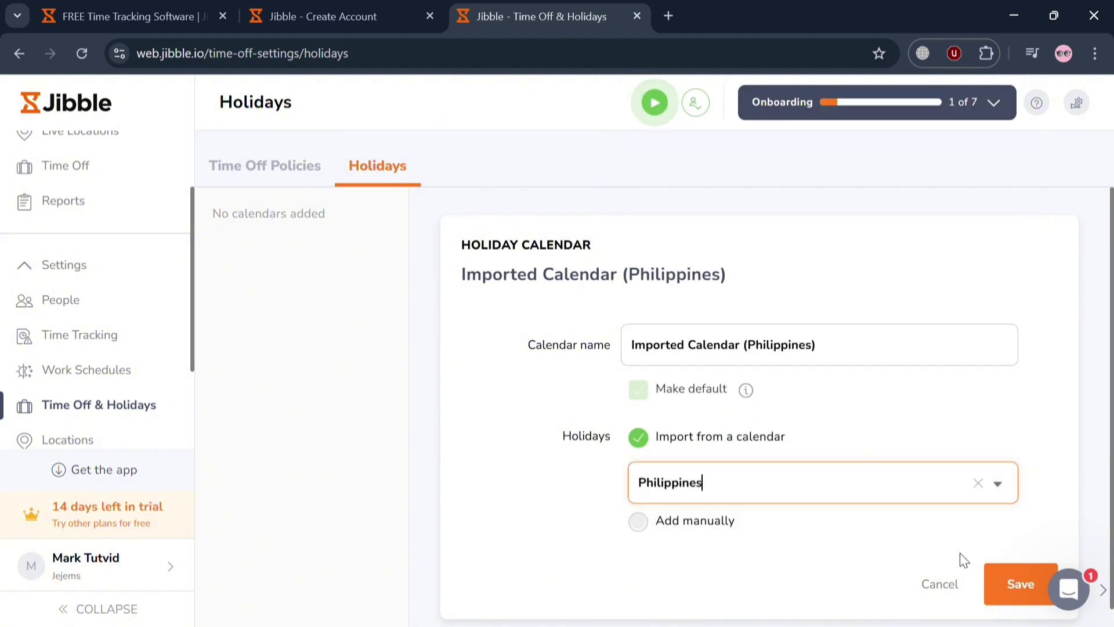
pyautogui.click(1025, 585)
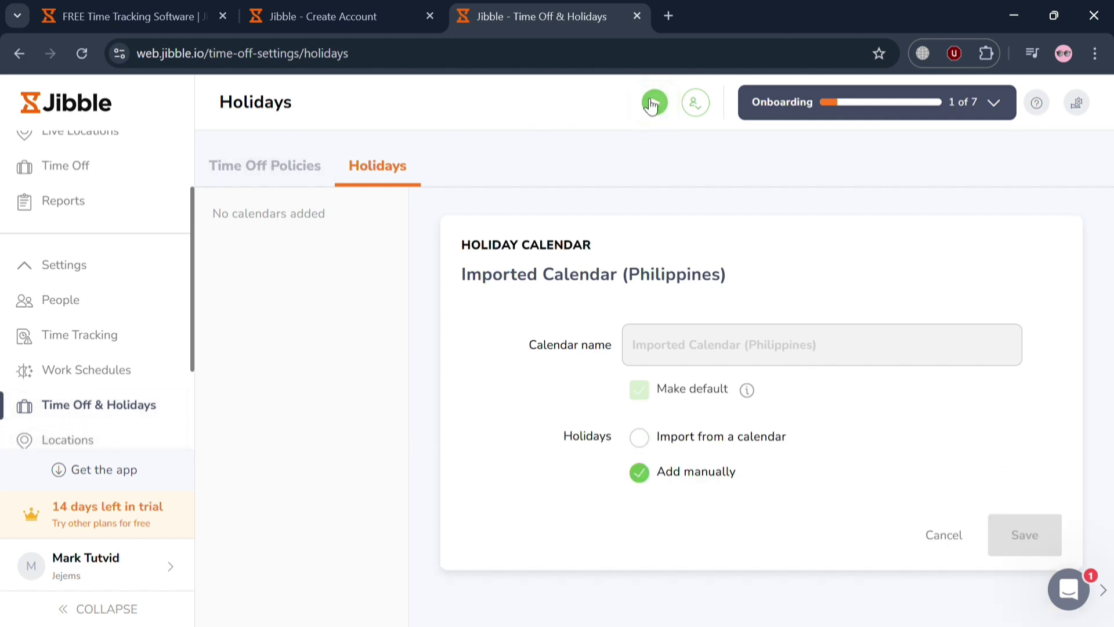
pyautogui.scroll(-2, 68, 362)
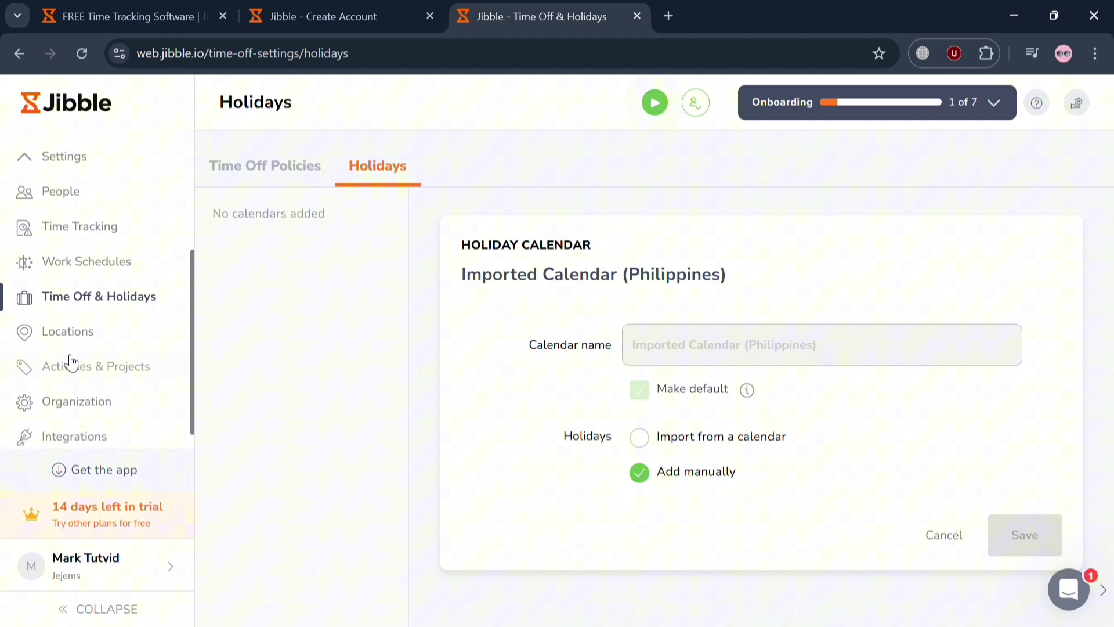
# Look over the Locations world map without its tour, then go to Activities & Projects settings
pyautogui.click(94, 334)
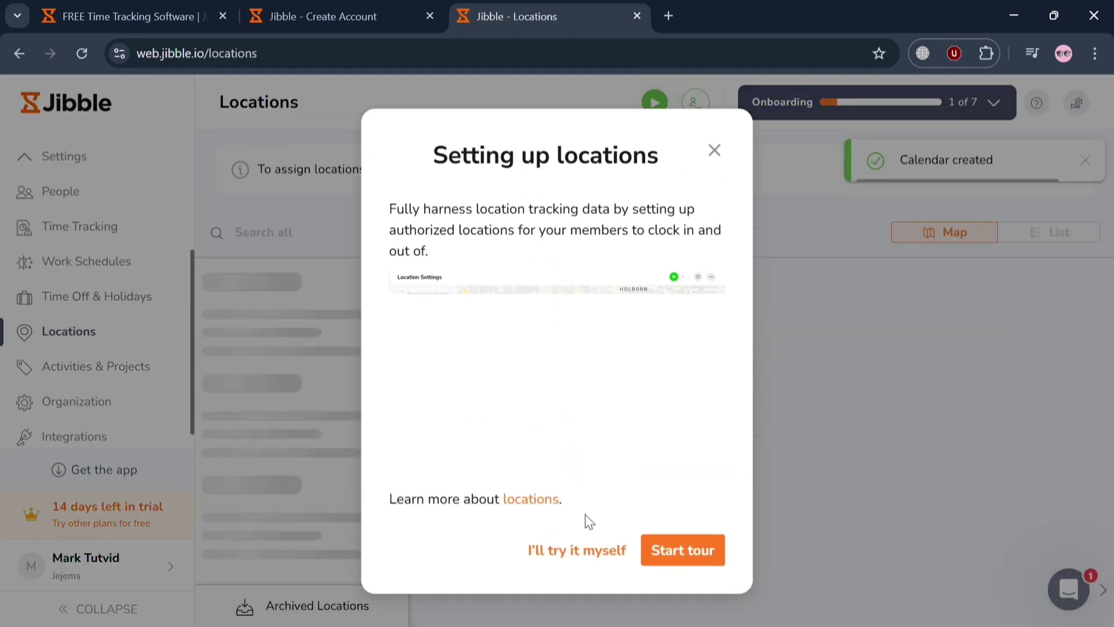
pyautogui.click(593, 548)
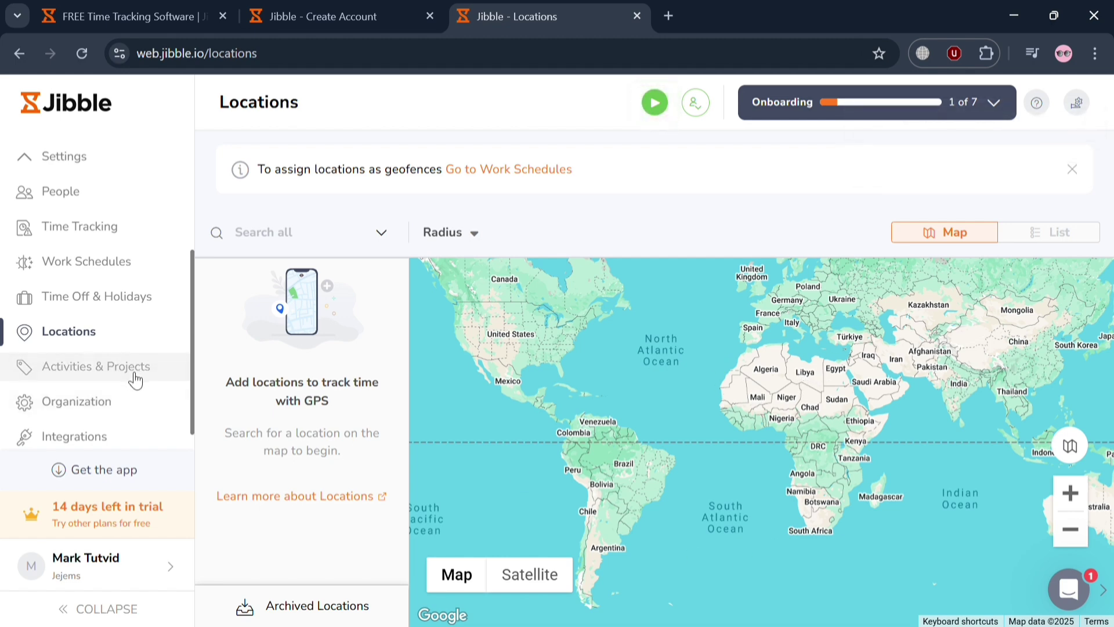
pyautogui.click(135, 380)
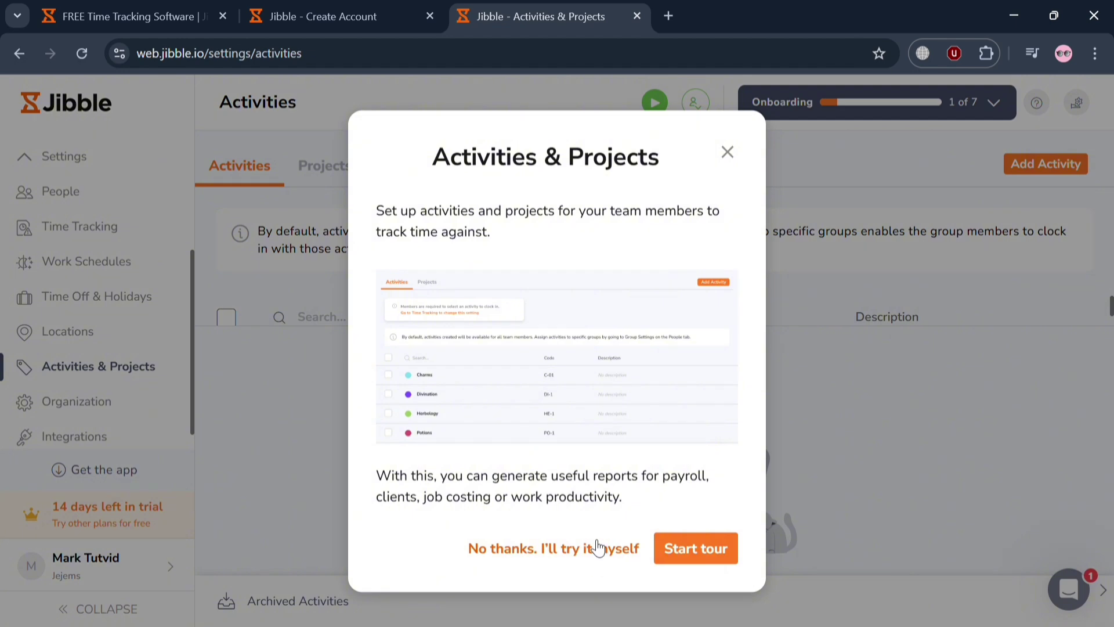
# Skip the intro and preview the Projects and Clients tabs before returning to Activities
pyautogui.click(598, 547)
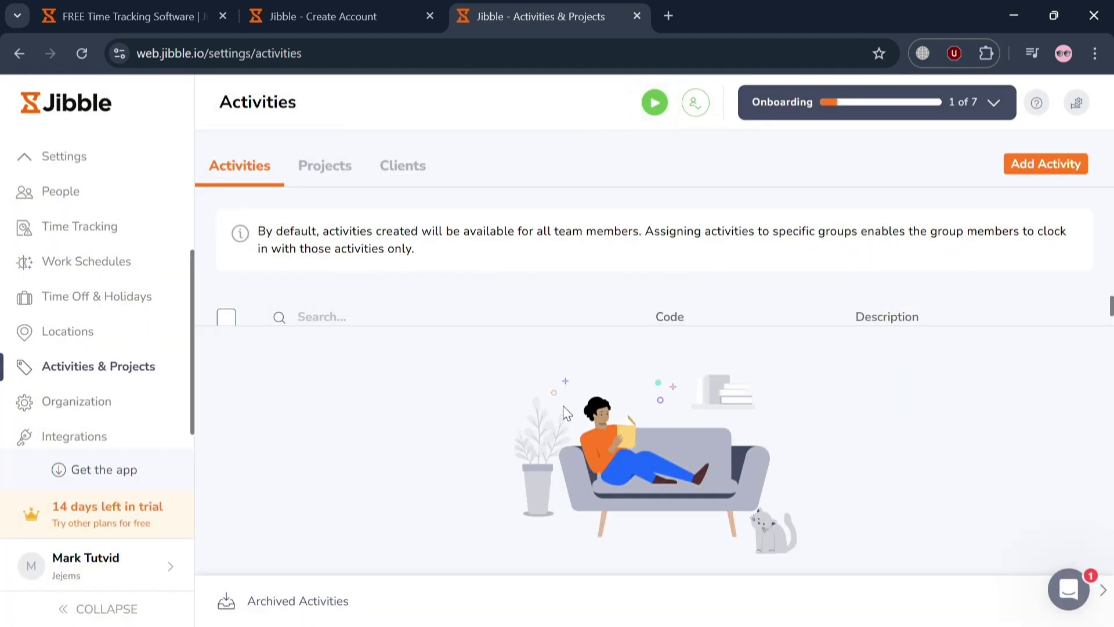
pyautogui.click(344, 159)
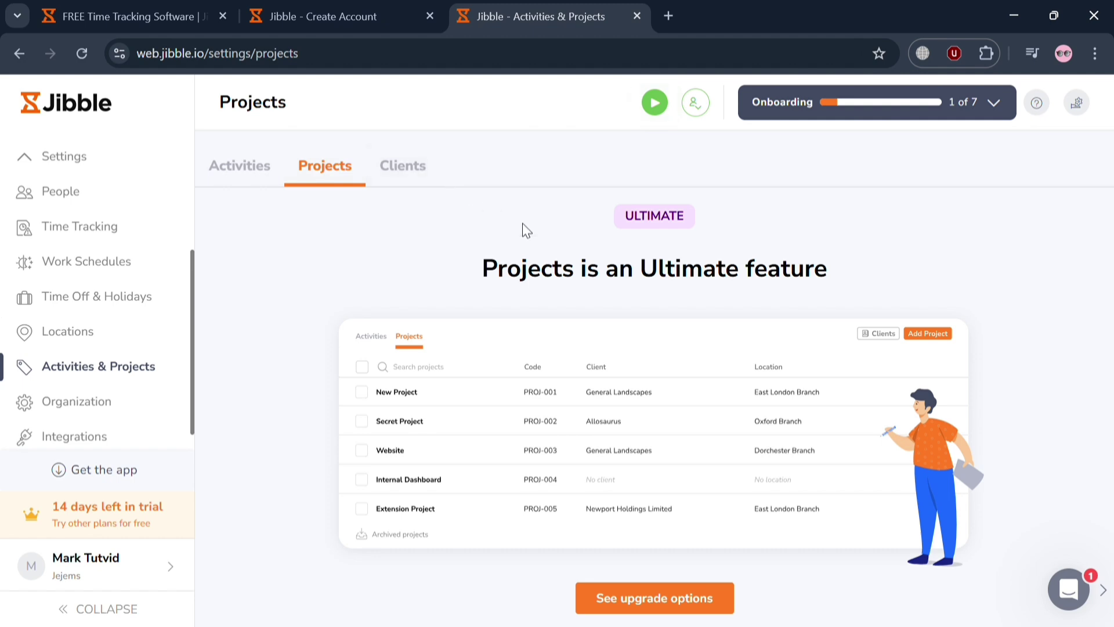
pyautogui.click(405, 165)
pyautogui.click(263, 174)
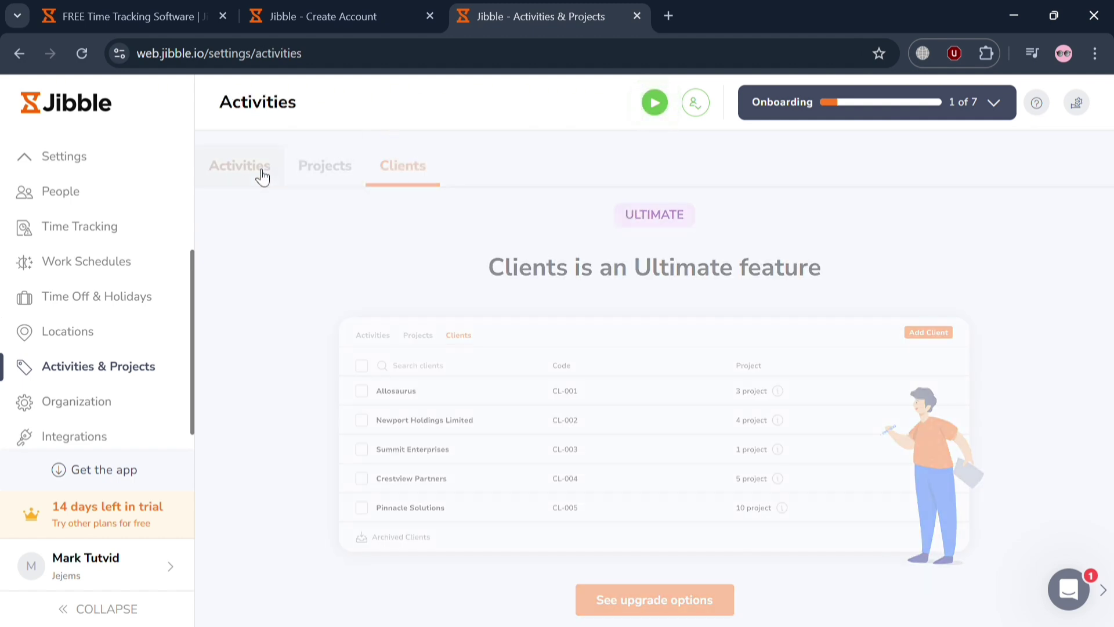
# Fill a new activity form with name 'Typing' and code 'Nagsma11', then close it unsaved
pyautogui.click(1046, 164)
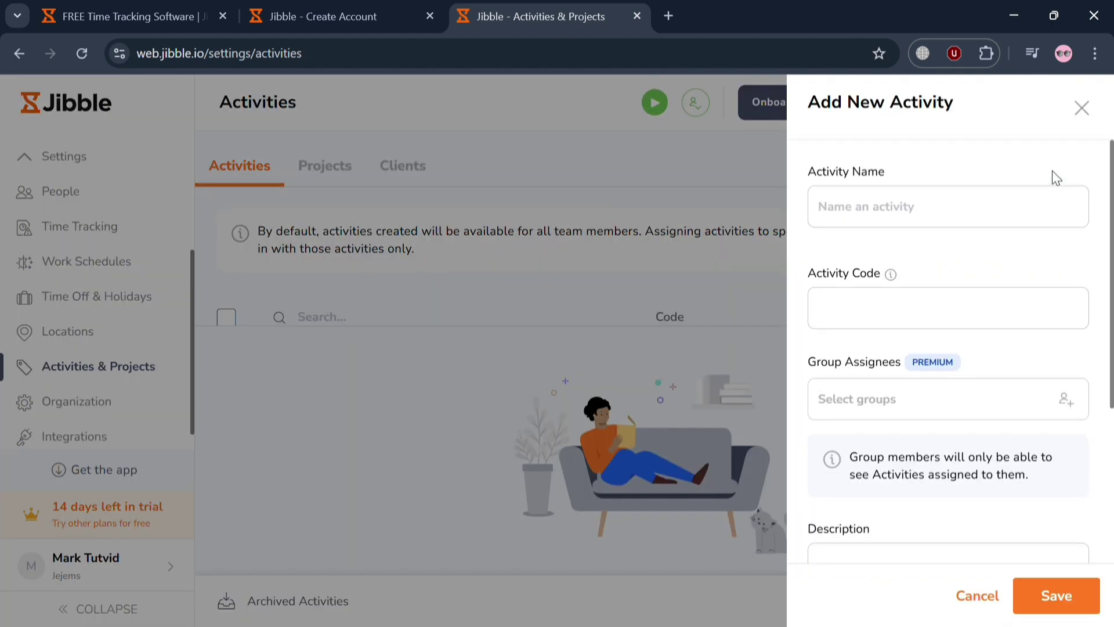
pyautogui.click(968, 210)
pyautogui.write('T')
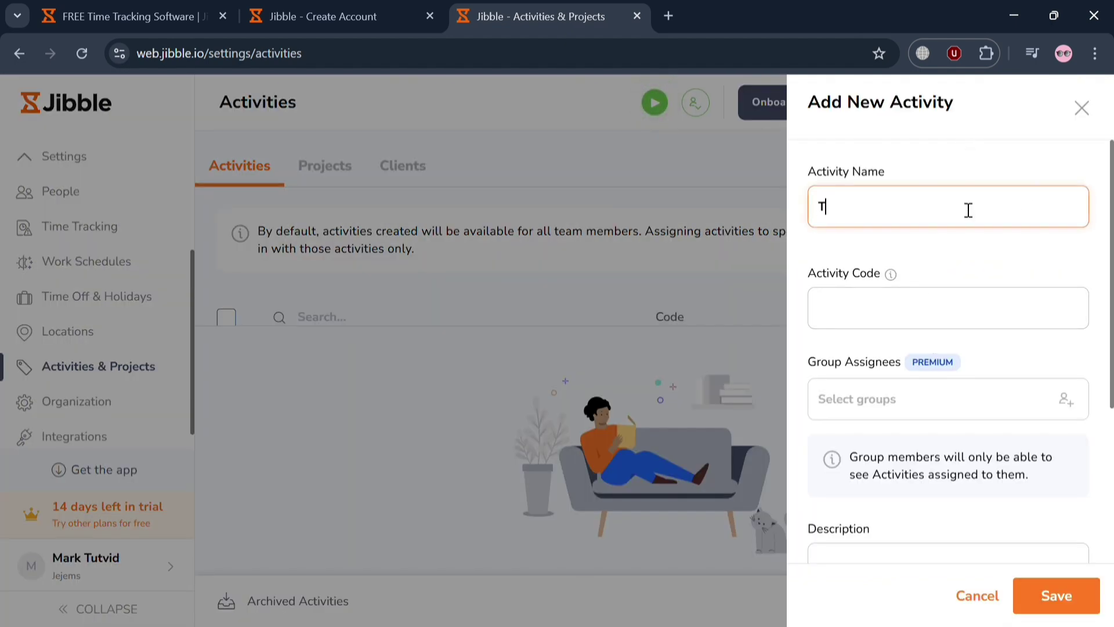
pyautogui.write('yping')
pyautogui.click(981, 328)
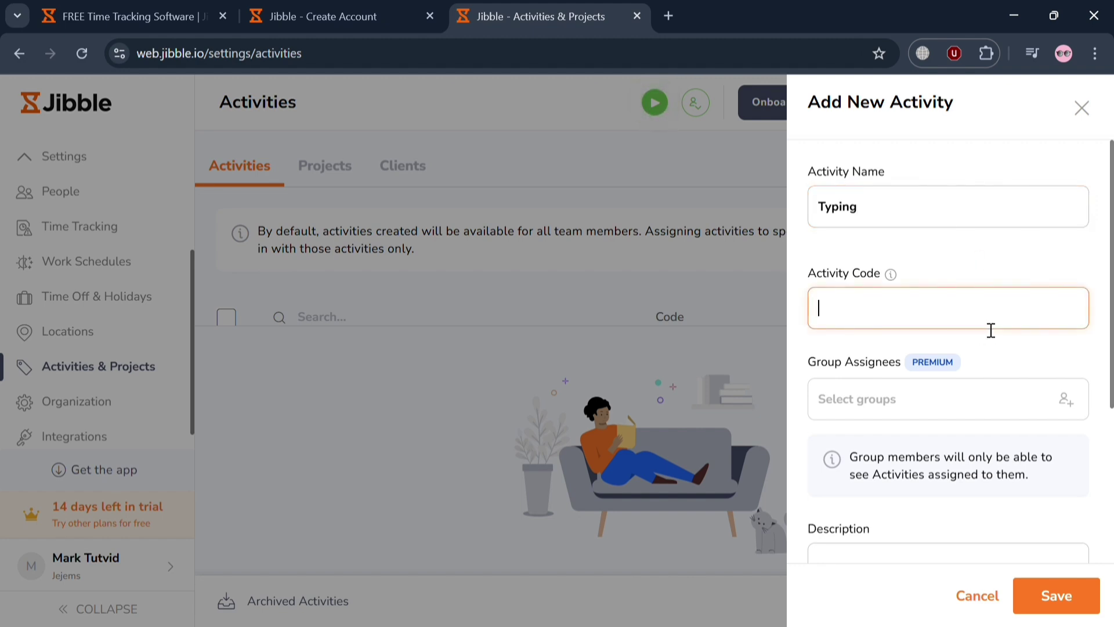
pyautogui.write('Nagsma1`2')
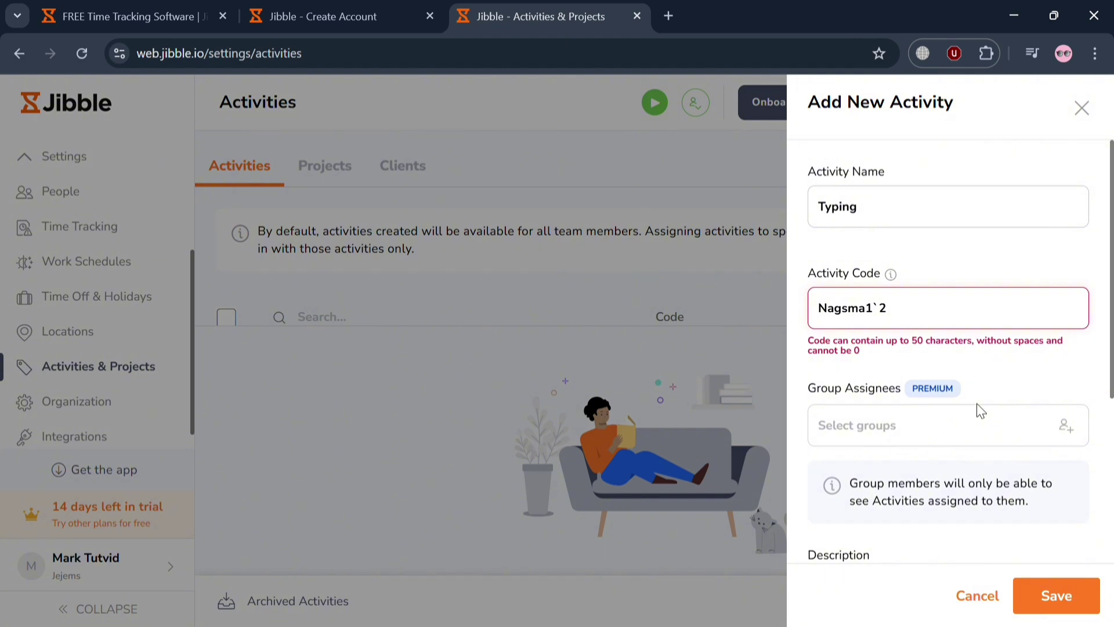
pyautogui.press('BackSpace')
pyautogui.press('BackSpace')
pyautogui.write('1')
pyautogui.scroll(-4, 981, 425)
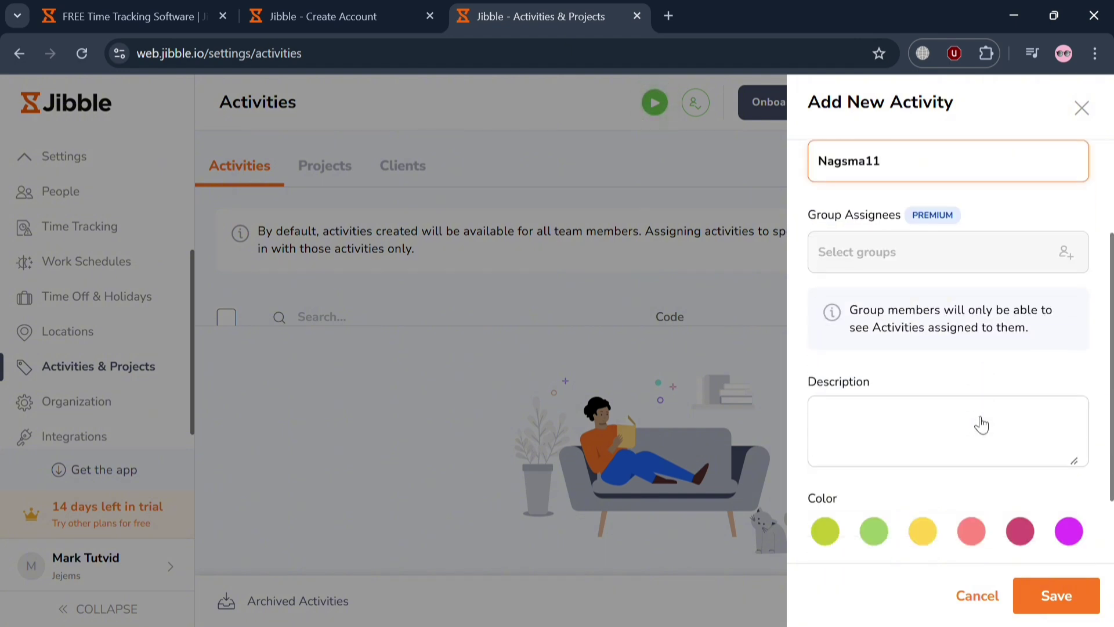
pyautogui.click(1004, 601)
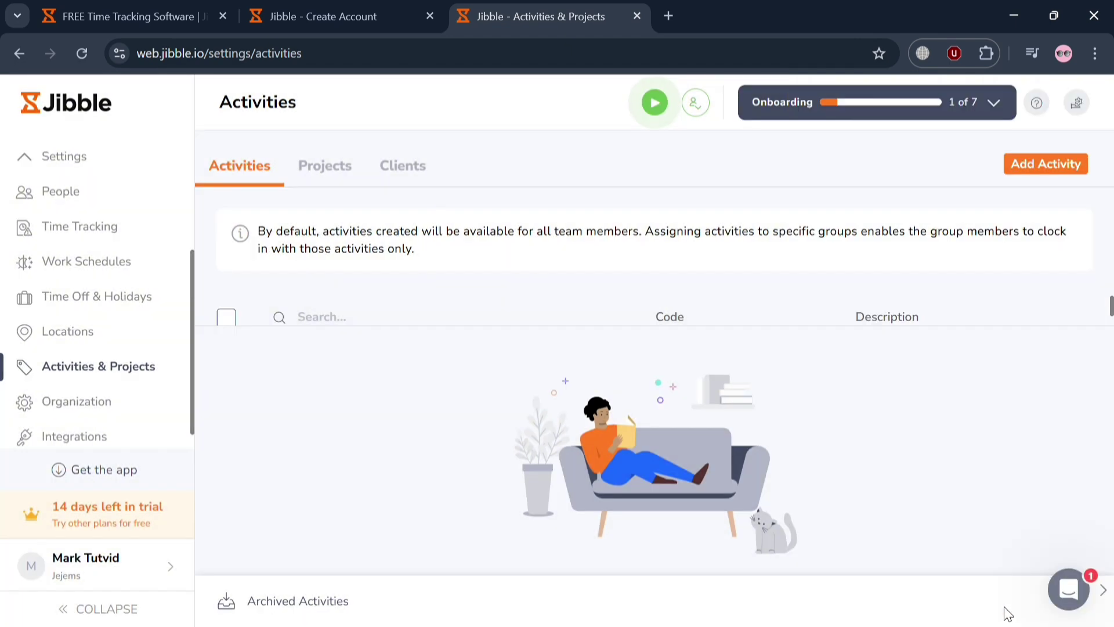
# Skip the Organization tour, check the Subscription, Permissions and API Credentials tabs, then return to details
pyautogui.click(103, 399)
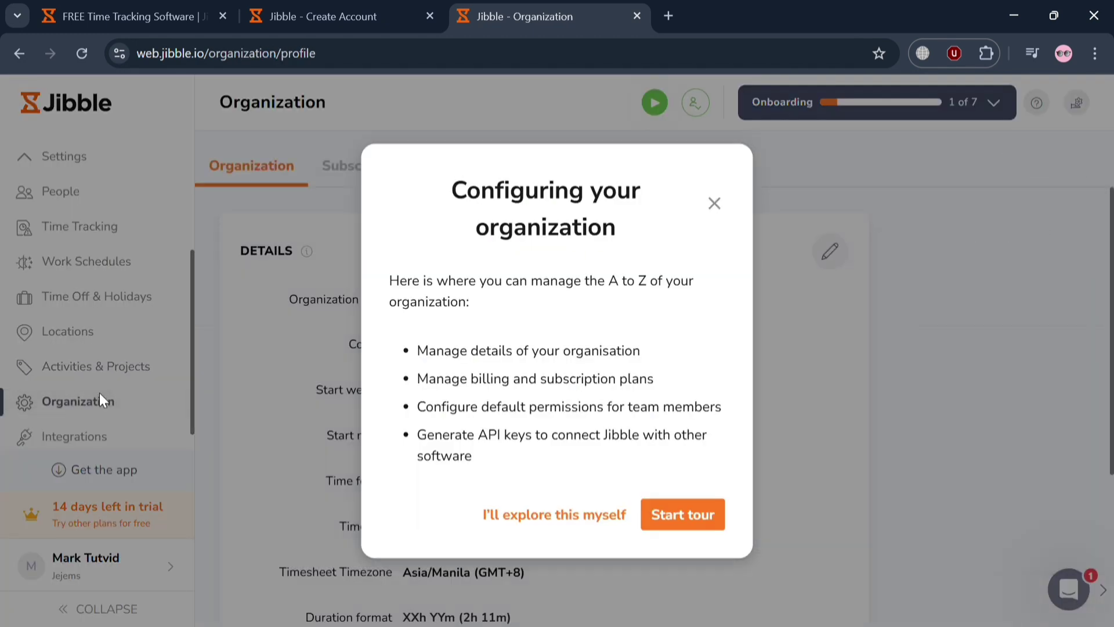
pyautogui.click(579, 513)
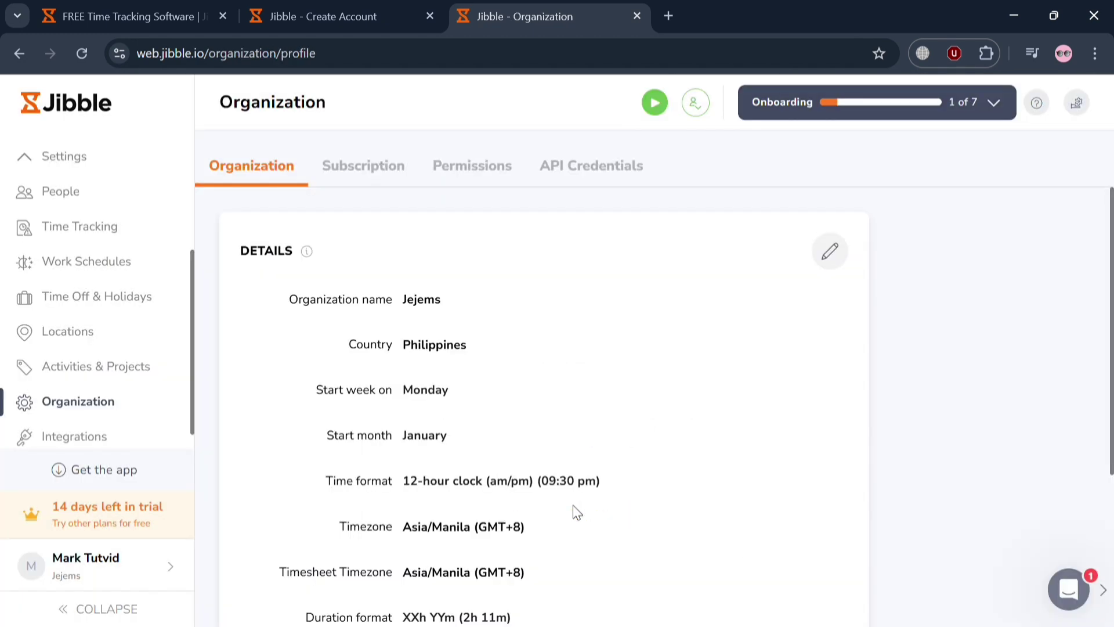
pyautogui.scroll(-4, 576, 511)
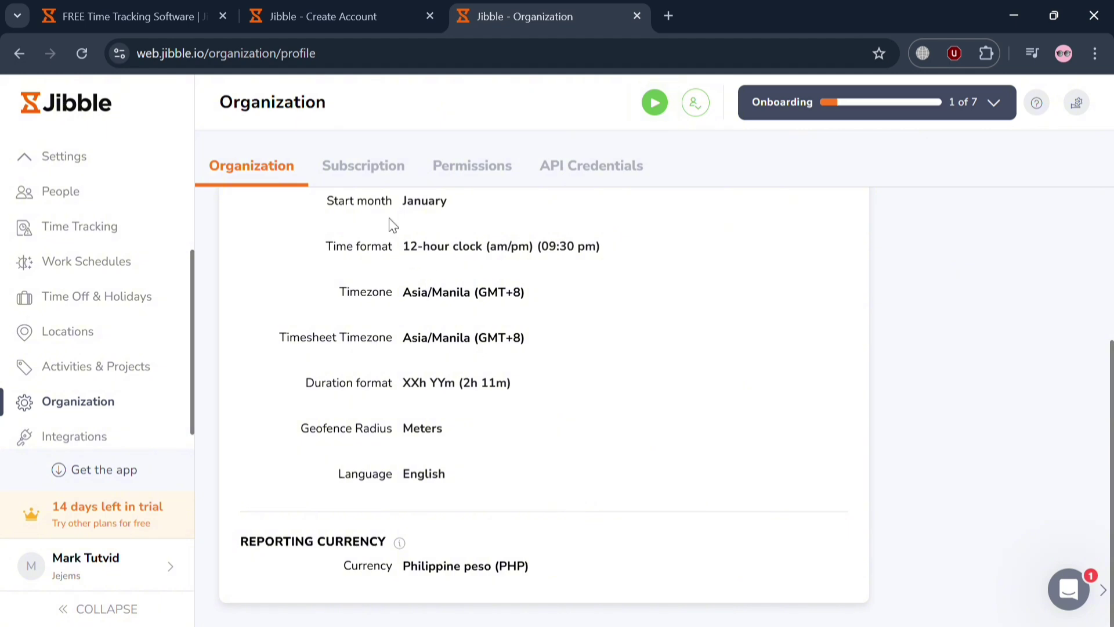
pyautogui.click(370, 165)
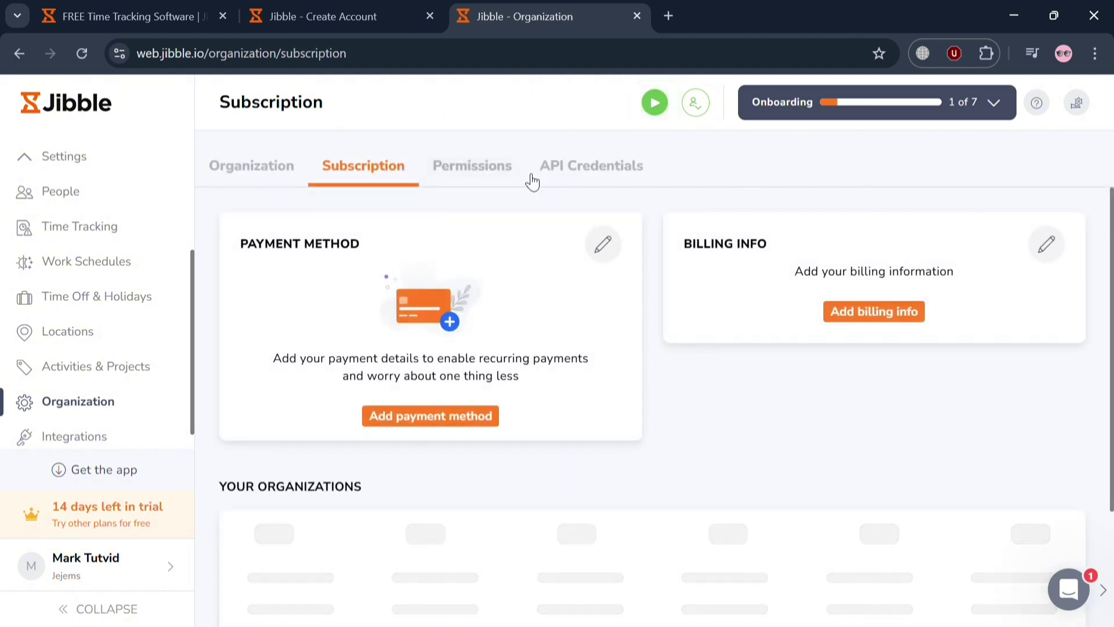
pyautogui.click(488, 175)
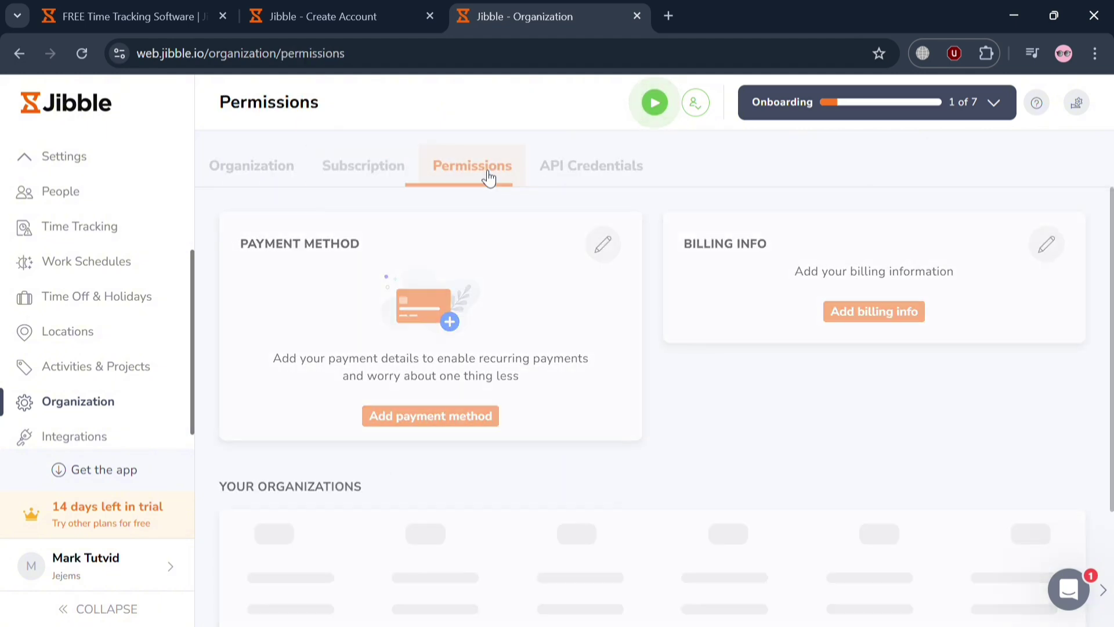
pyautogui.click(603, 173)
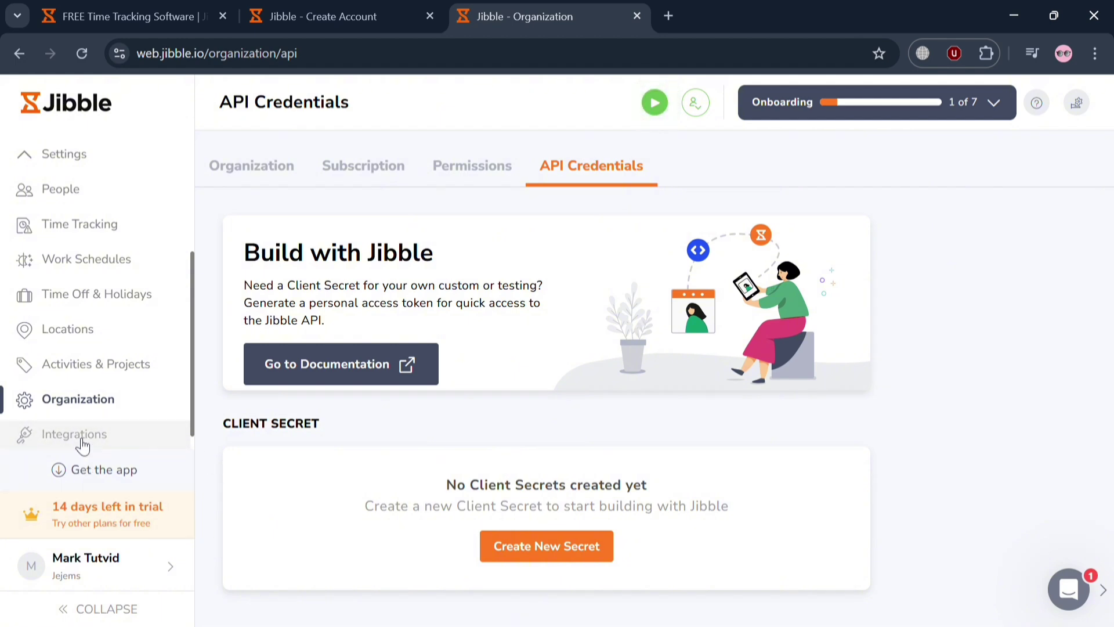
pyautogui.click(278, 165)
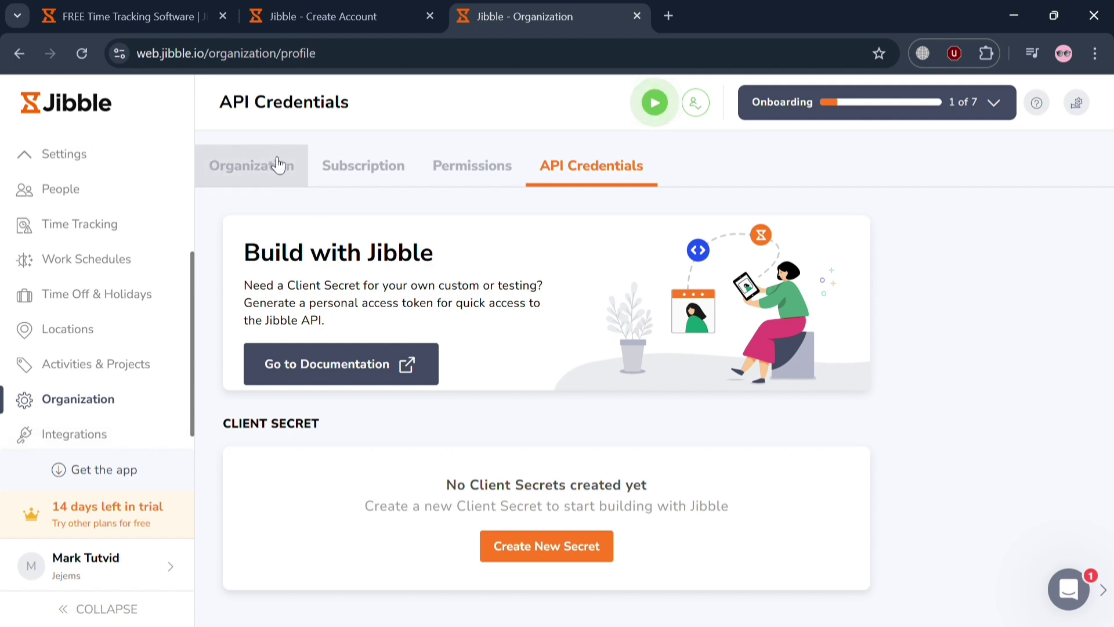
# Browse the Integrations catalogue (Slack, Microsoft Teams, Zapier, Xero, QuickBooks Online) with its tour skipped
pyautogui.click(150, 442)
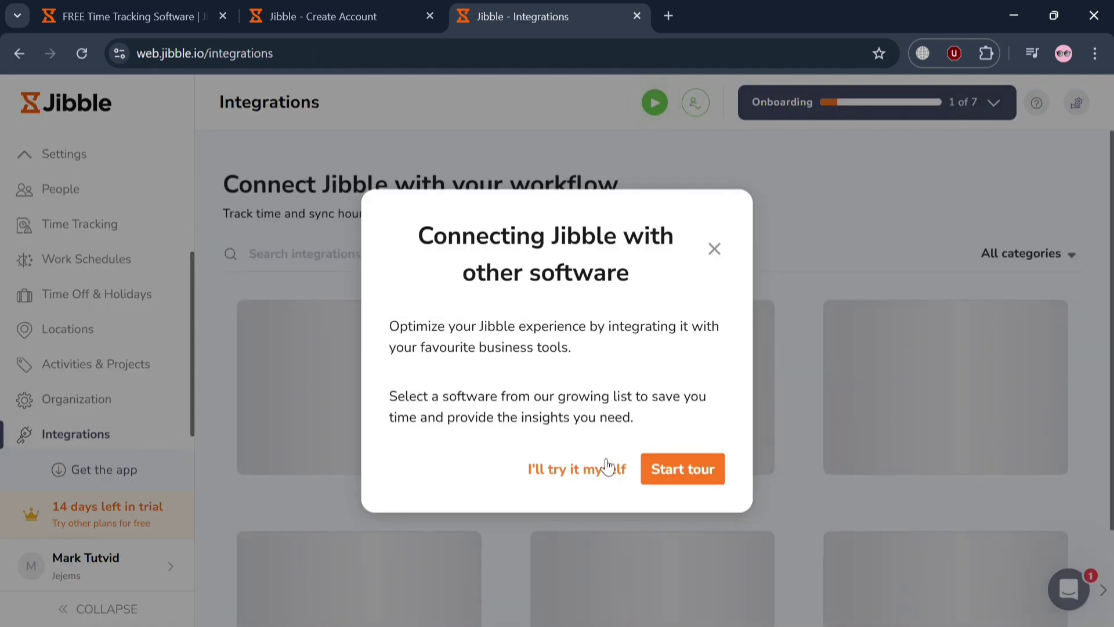
pyautogui.click(602, 471)
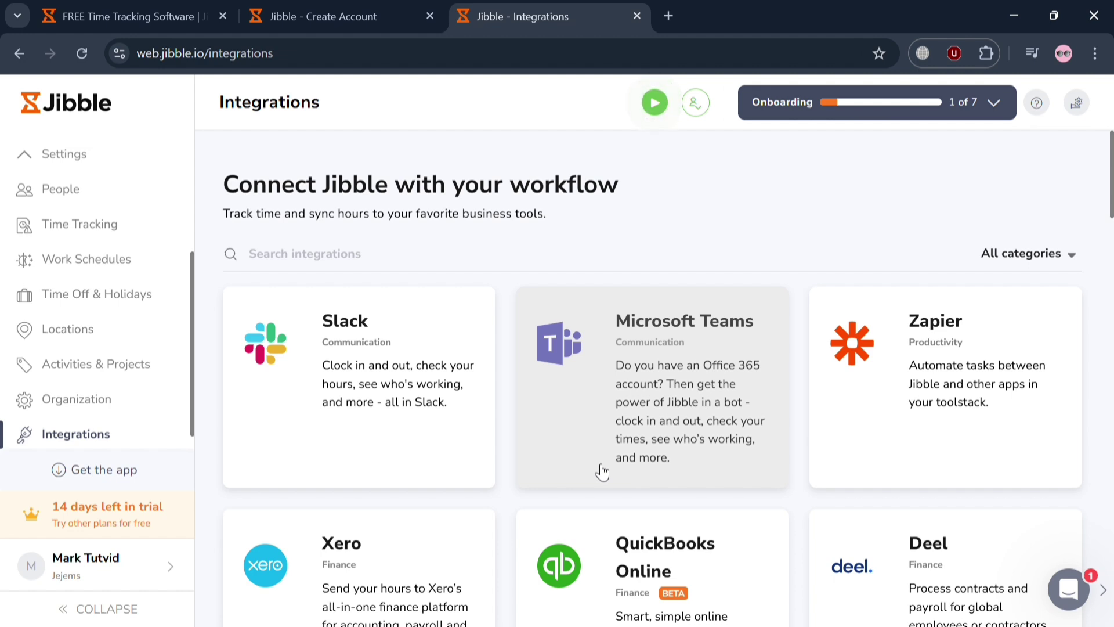
pyautogui.scroll(4, 105, 206)
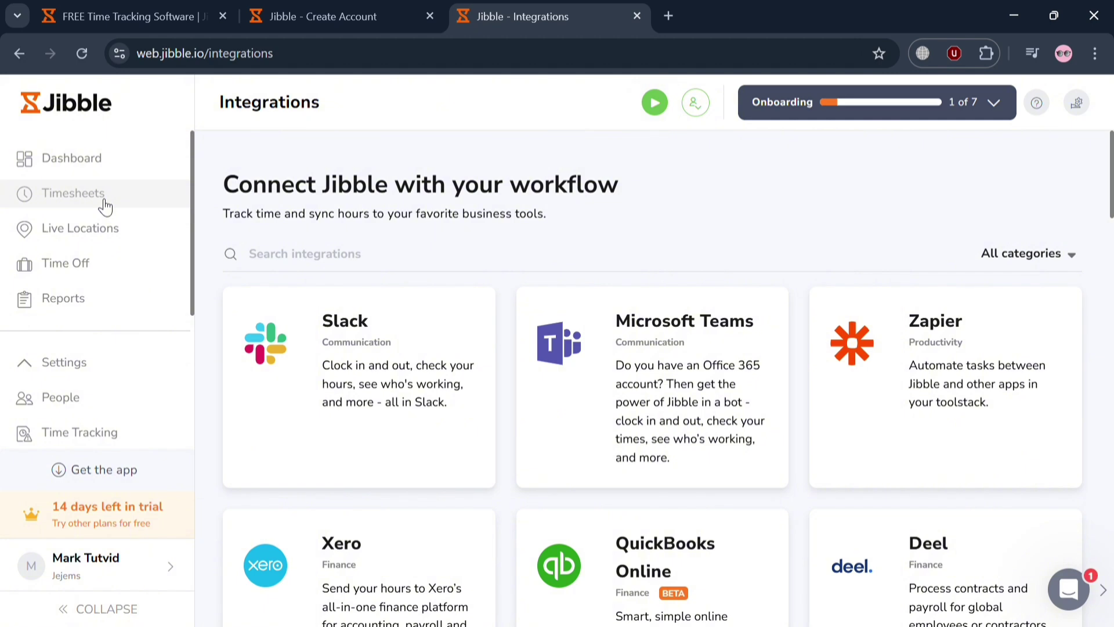
# Review the weekly timesheet and the Clock in / Add hours form unsaved, check Approvals, then open Live Locations
pyautogui.click(103, 201)
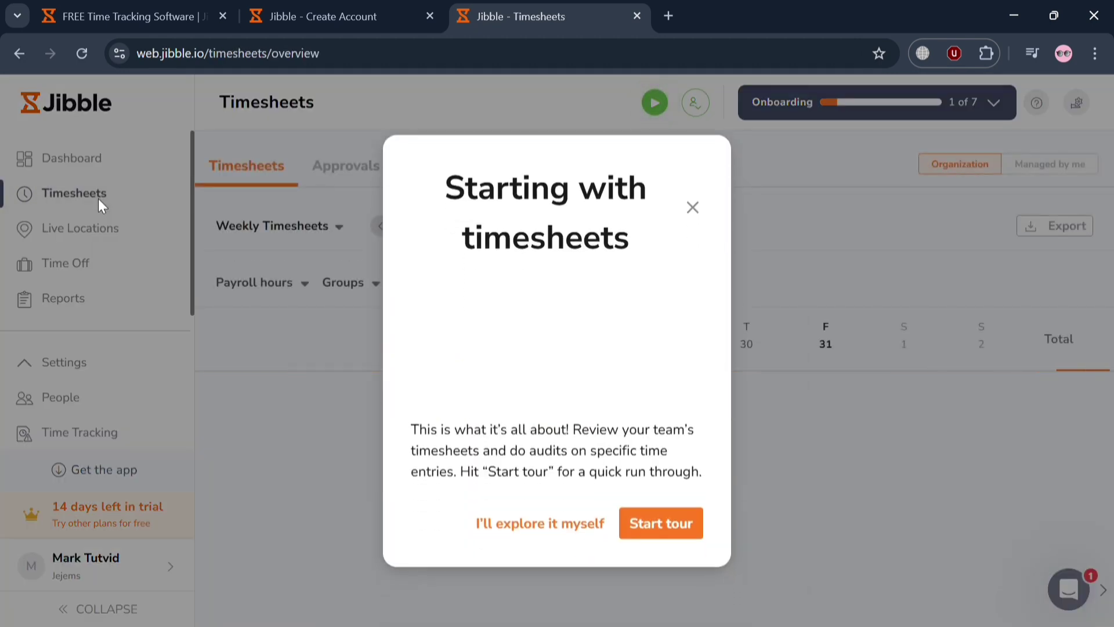
pyautogui.click(693, 208)
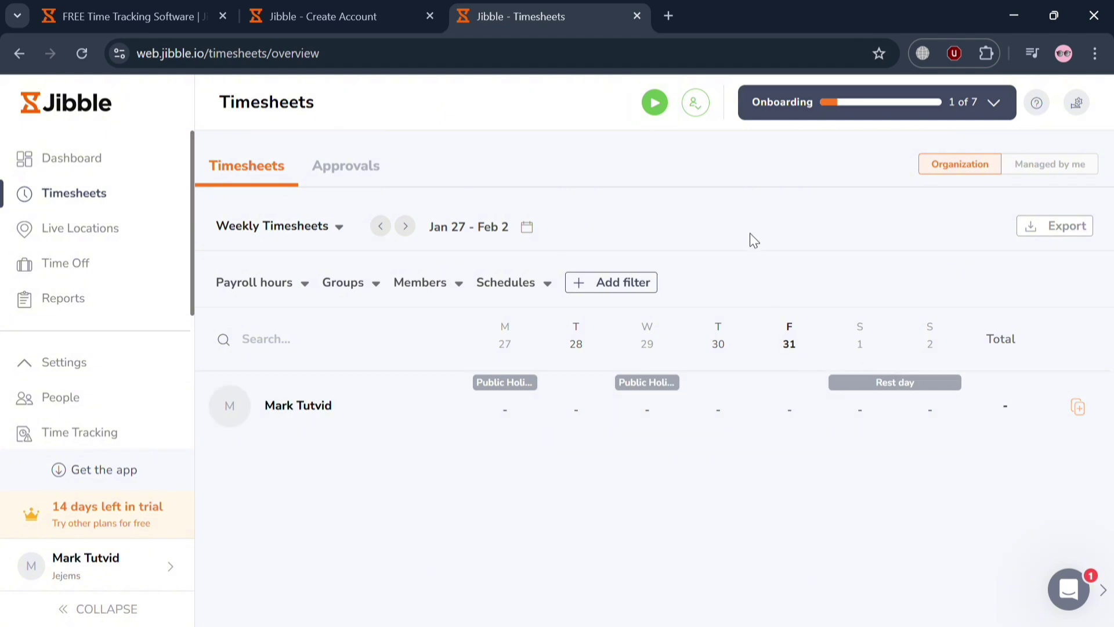
pyautogui.click(655, 106)
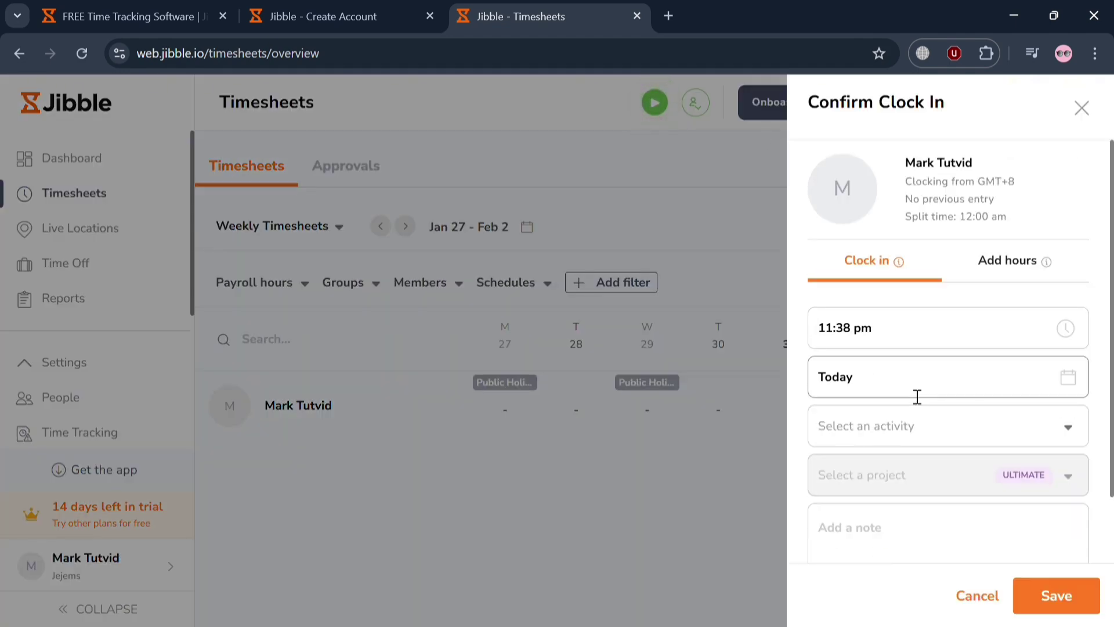
pyautogui.scroll(-2, 961, 405)
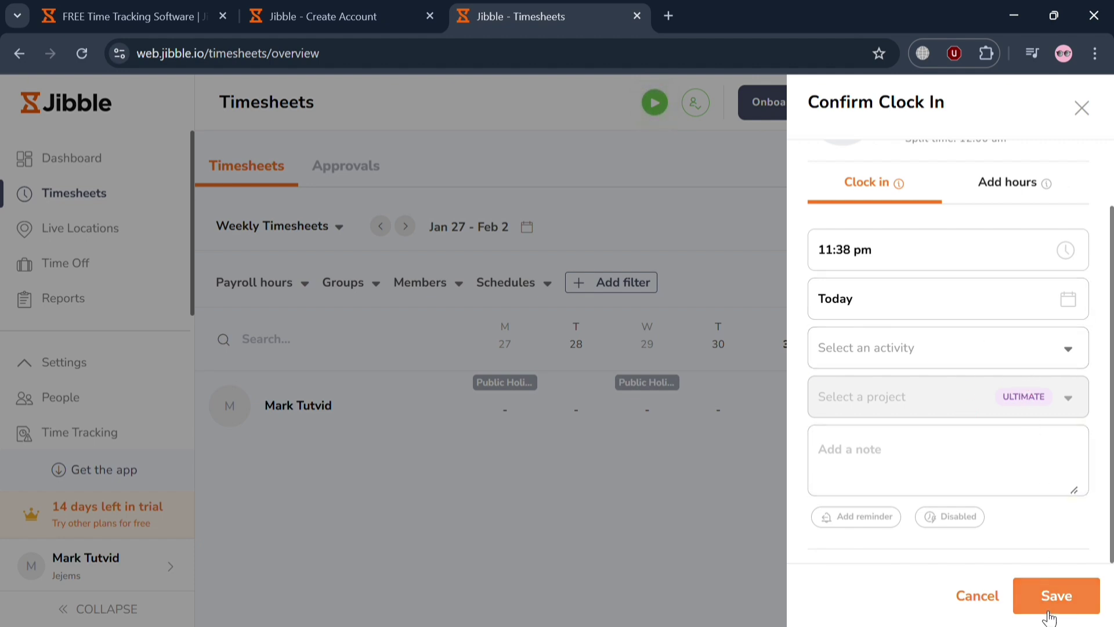
pyautogui.click(1021, 195)
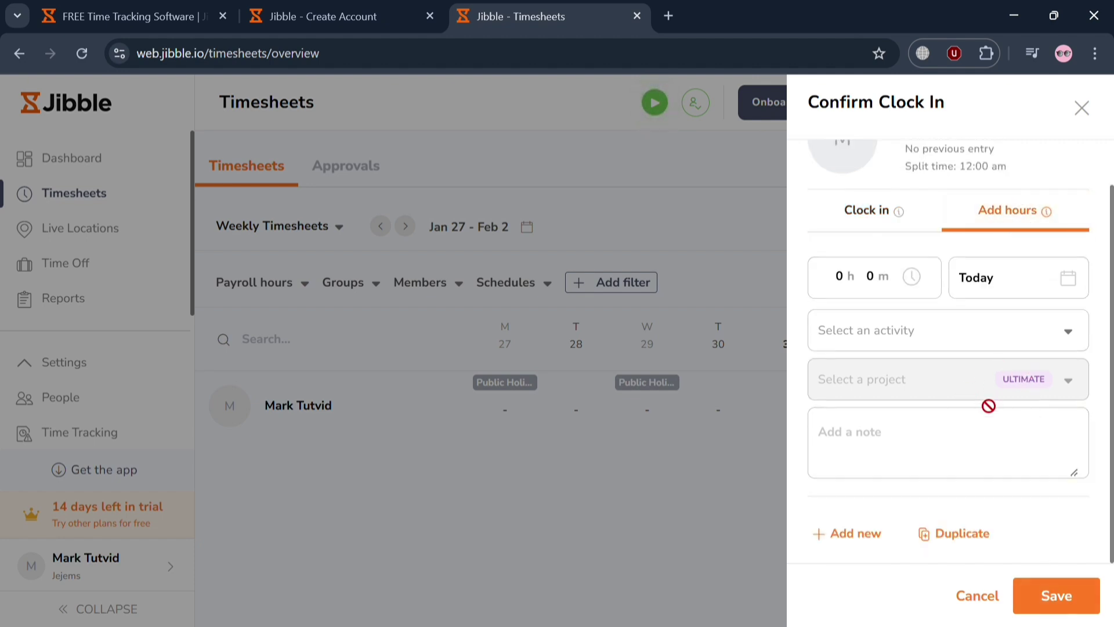
pyautogui.click(1089, 115)
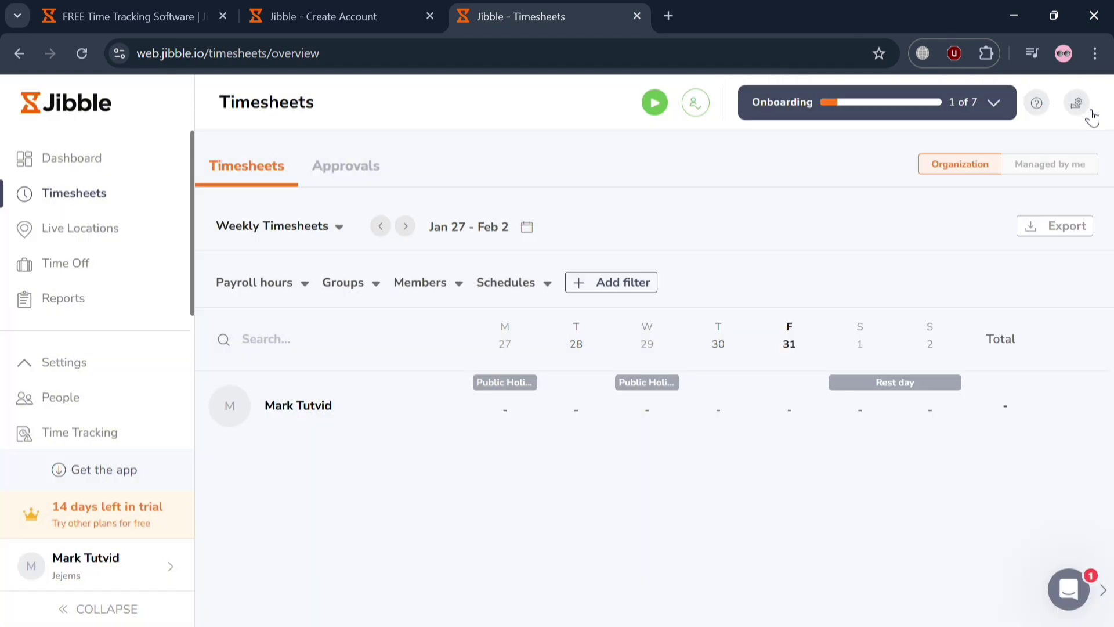
pyautogui.click(374, 163)
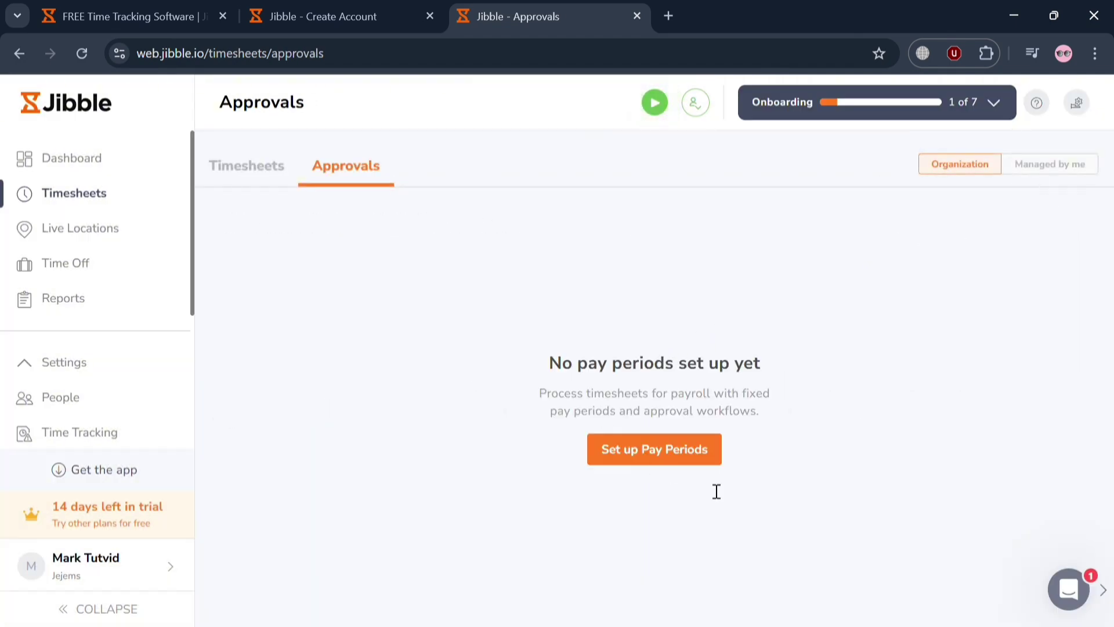
pyautogui.click(85, 245)
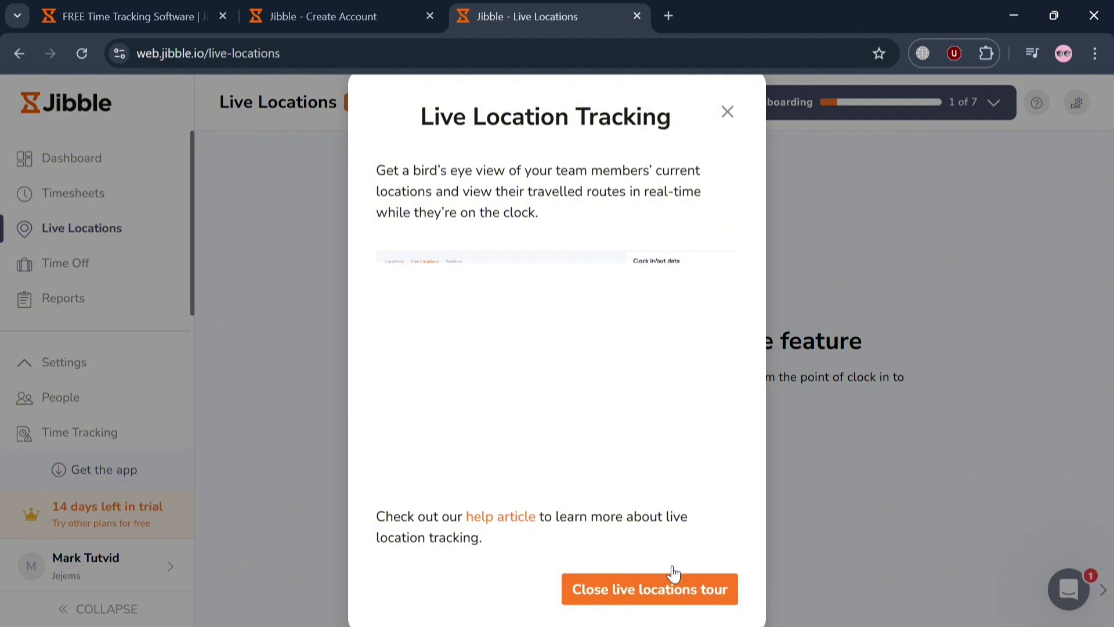
# Close the live location tour, showing it's Ultimate-only, and move on to Reports
pyautogui.click(672, 589)
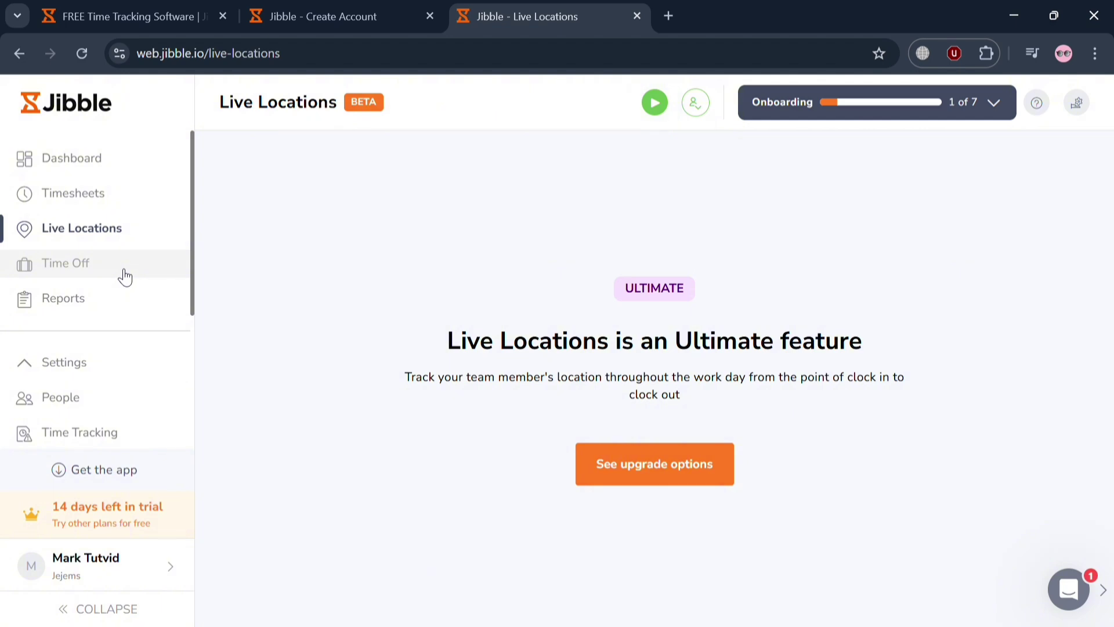
pyautogui.click(148, 308)
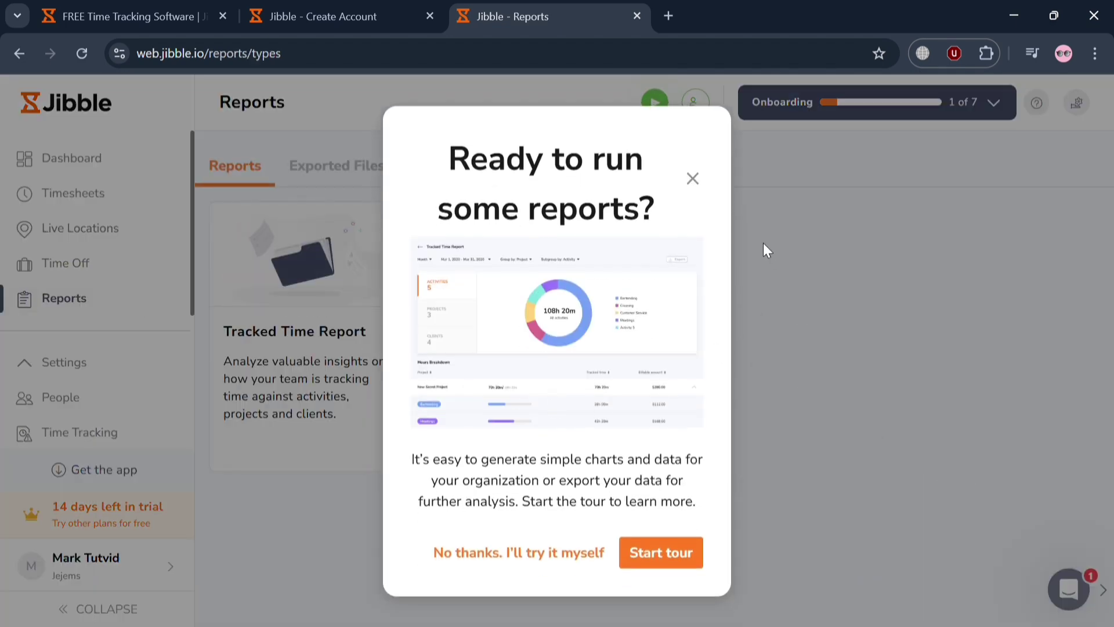
# Look over the report types and the empty Exported Files list, then open Time Off Overview without its tour
pyautogui.click(694, 180)
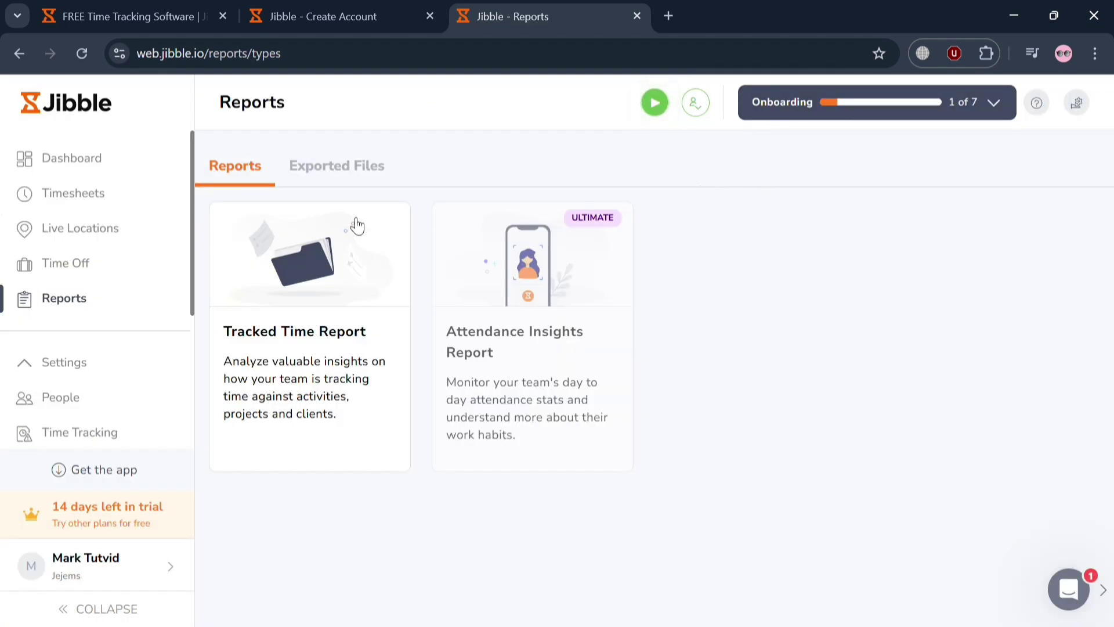
pyautogui.click(340, 169)
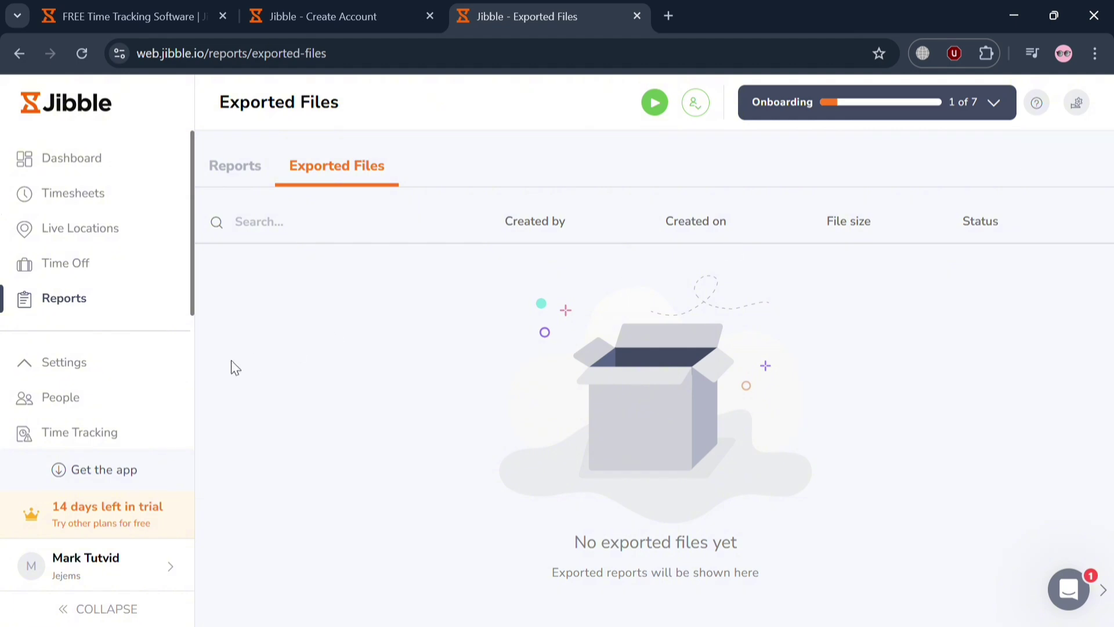
pyautogui.click(120, 267)
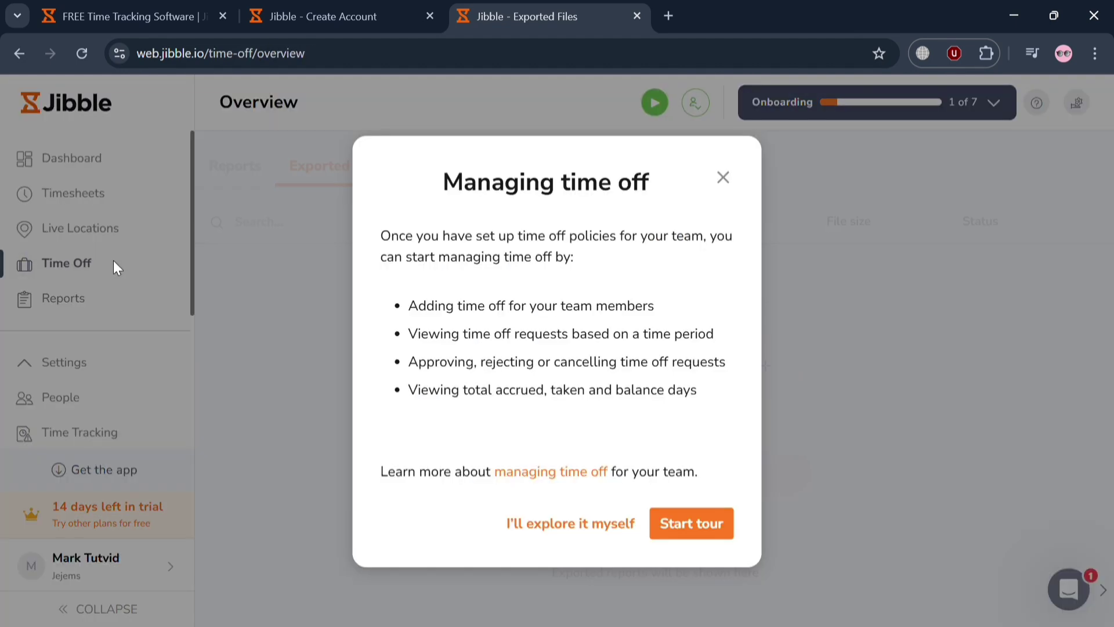
pyautogui.click(589, 524)
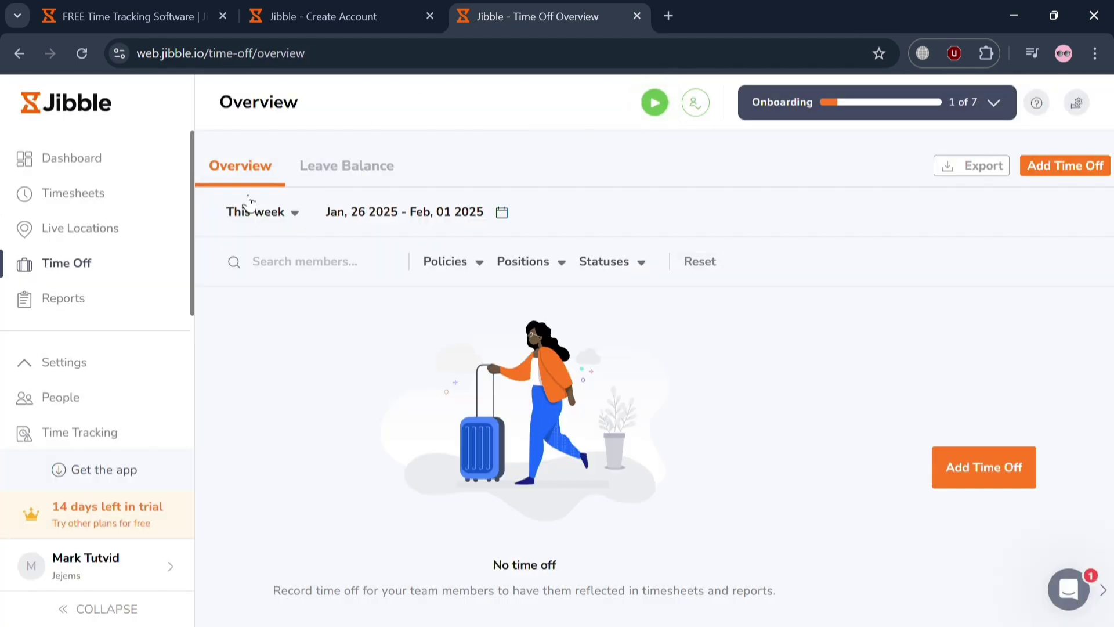
# Scroll through the Dashboard's weekly summary, switch to the Month view, then back to Week
pyautogui.click(88, 161)
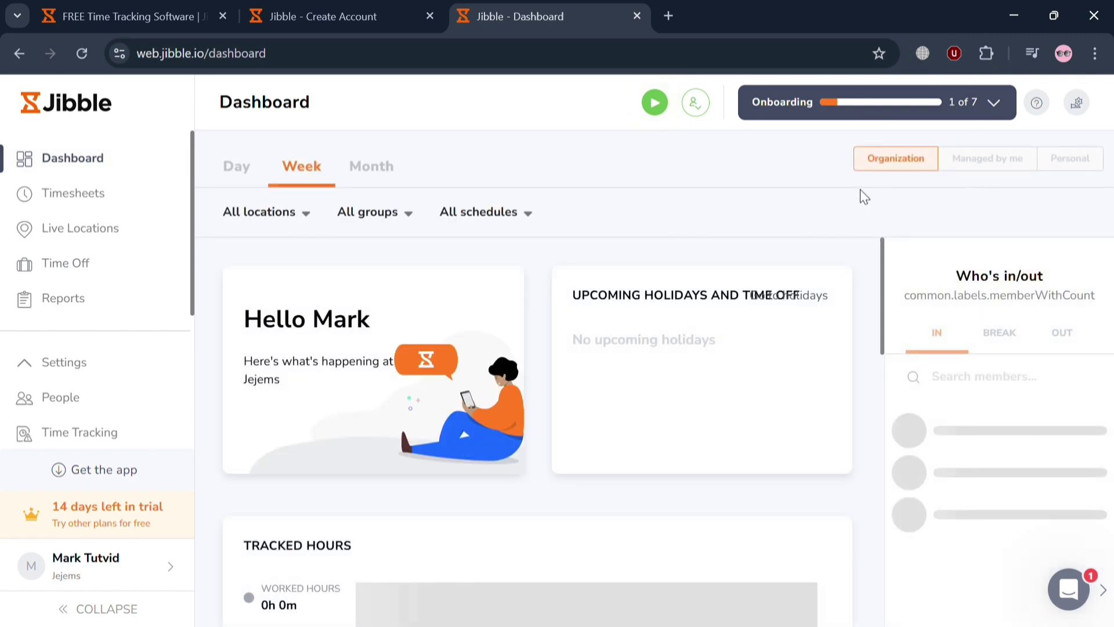
pyautogui.scroll(-10, 721, 460)
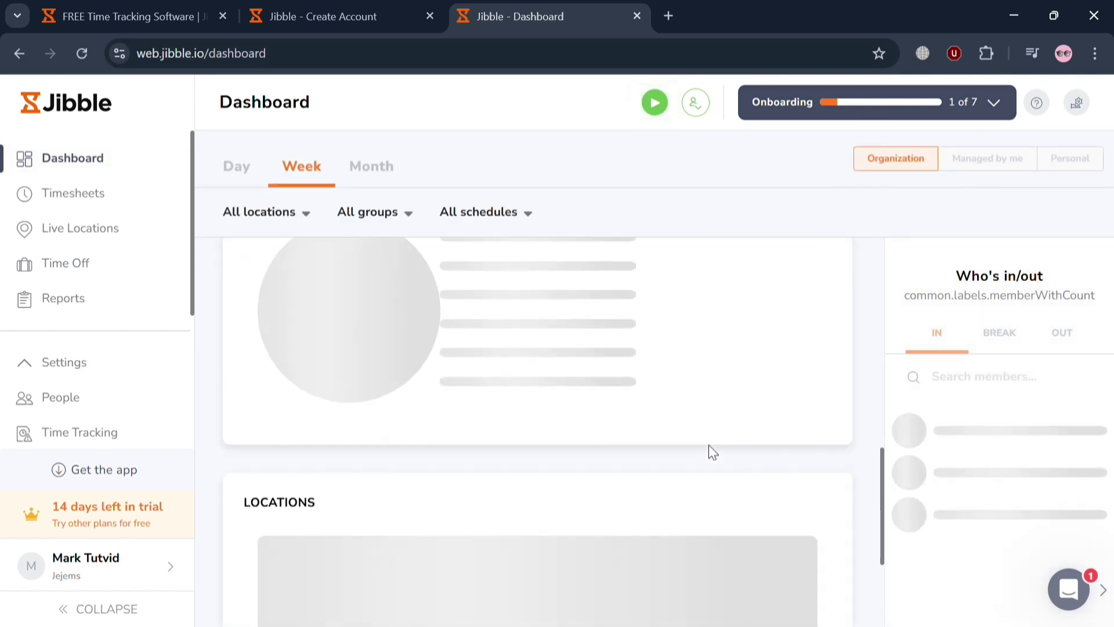
pyautogui.scroll(8, 572, 366)
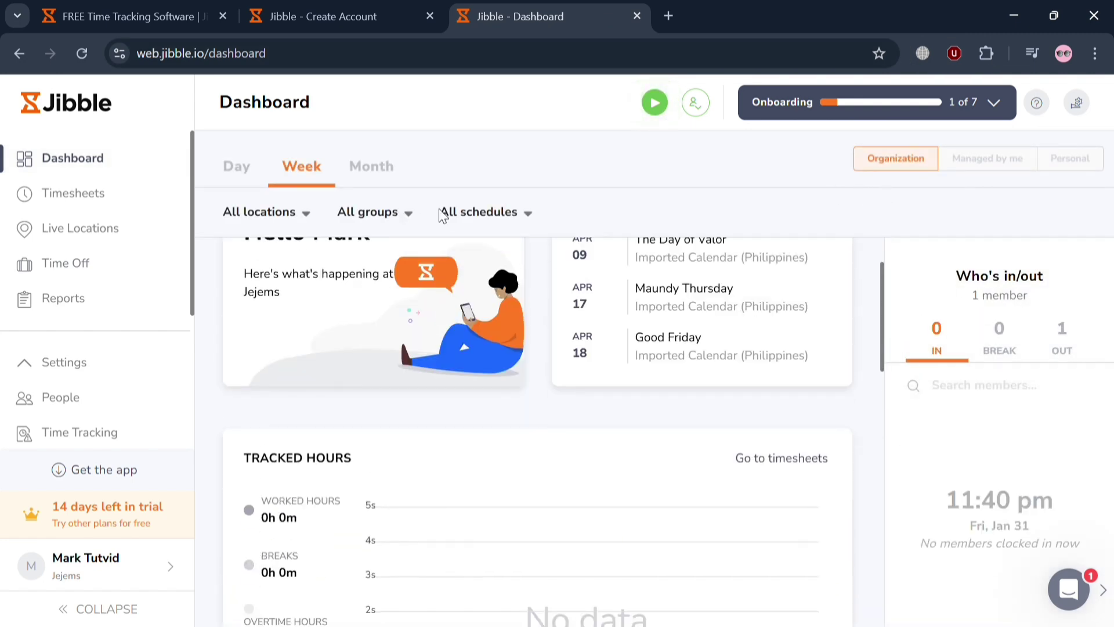
pyautogui.scroll(2, 644, 280)
pyautogui.click(371, 166)
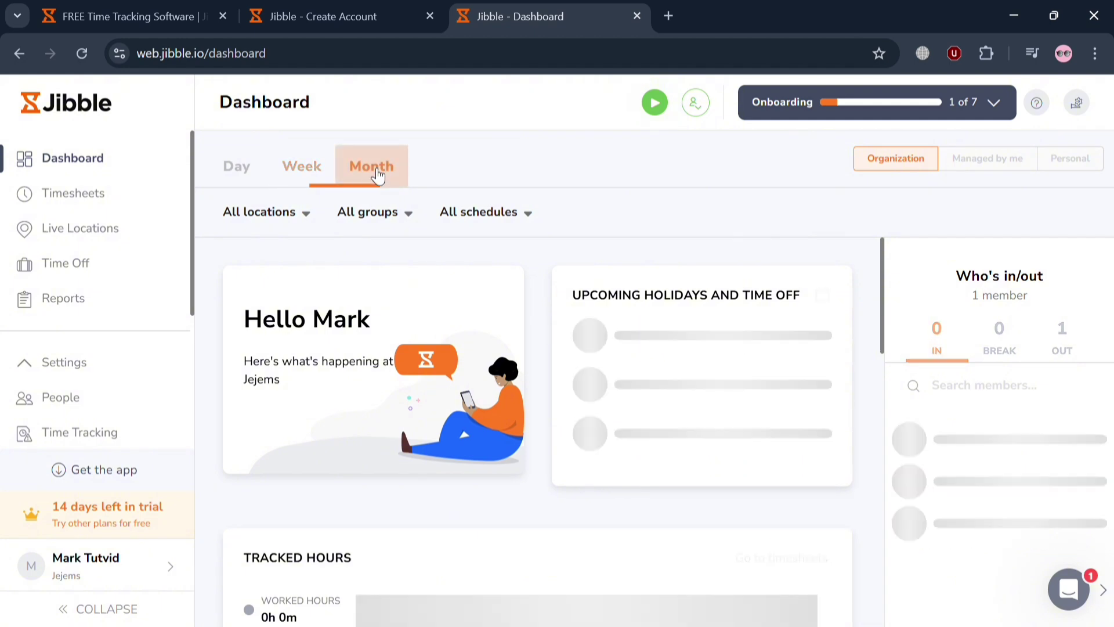
pyautogui.click(313, 169)
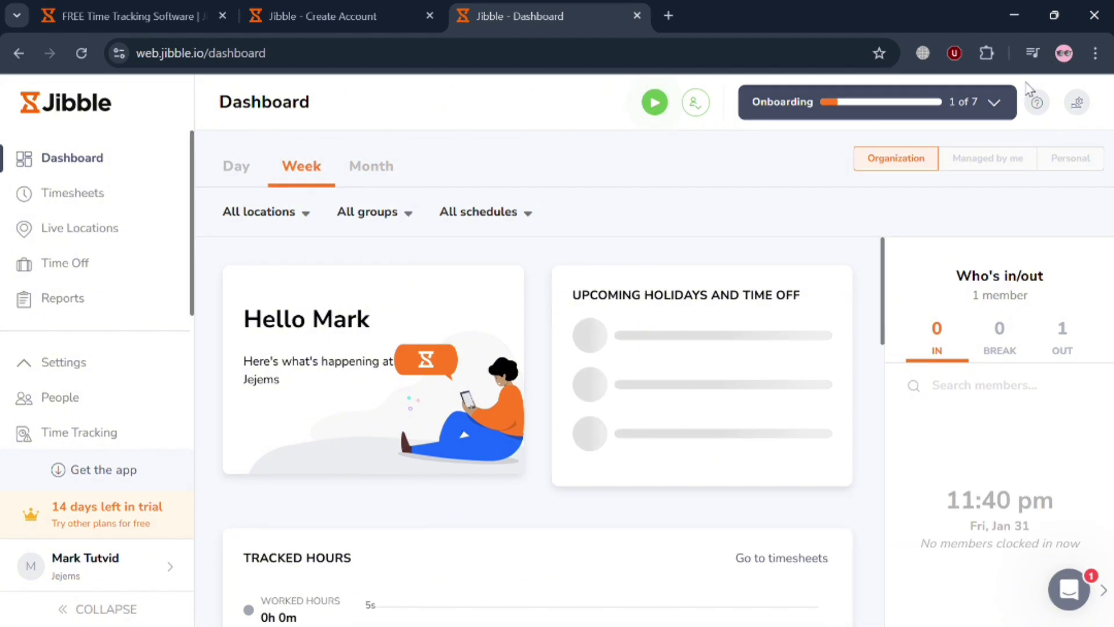